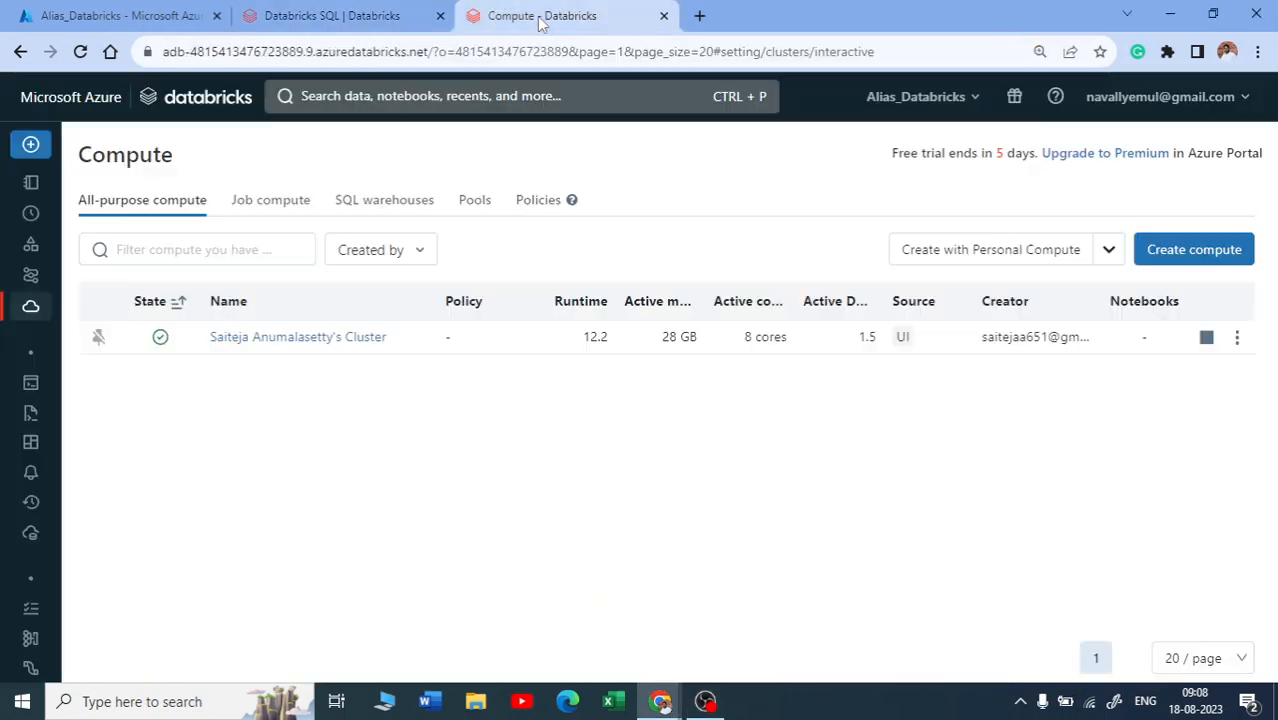
# - Review the navigation entries, disable the new UI, and view the Data Science & Engineering, Machine Learning and SQL persona choices
pyautogui.moveTo(40, 330)
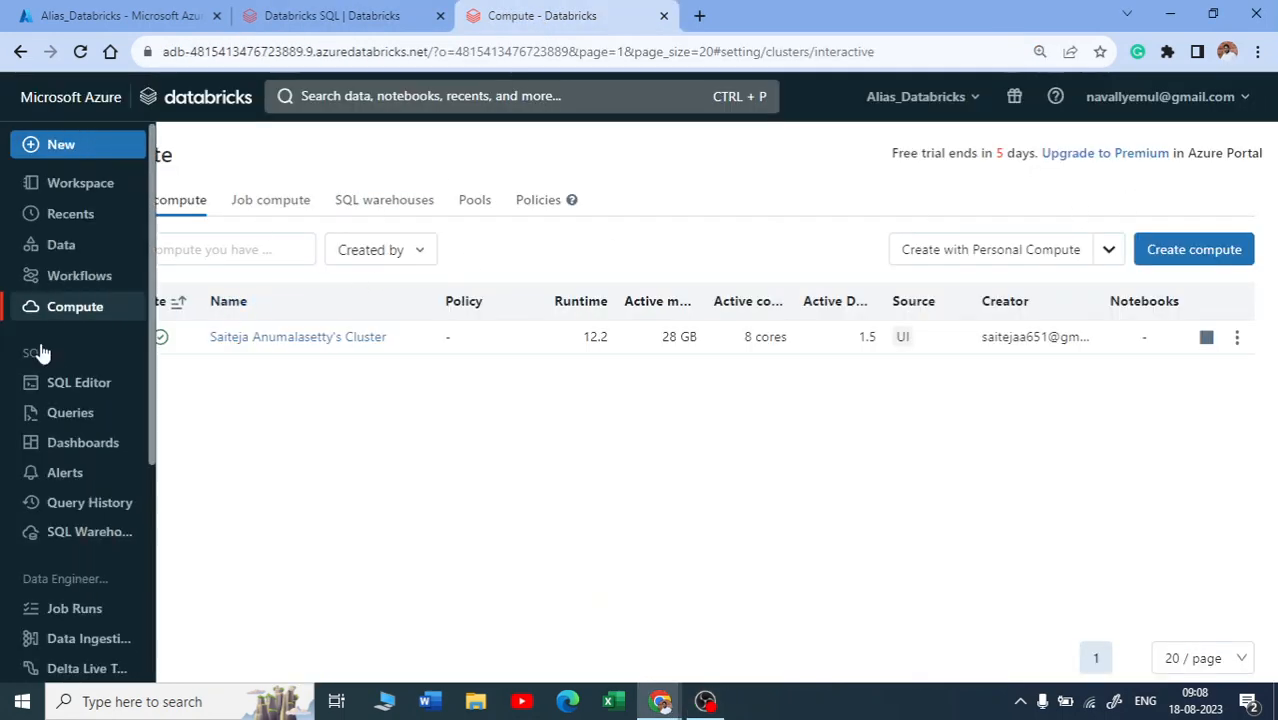
pyautogui.scroll(-1, 55, 360)
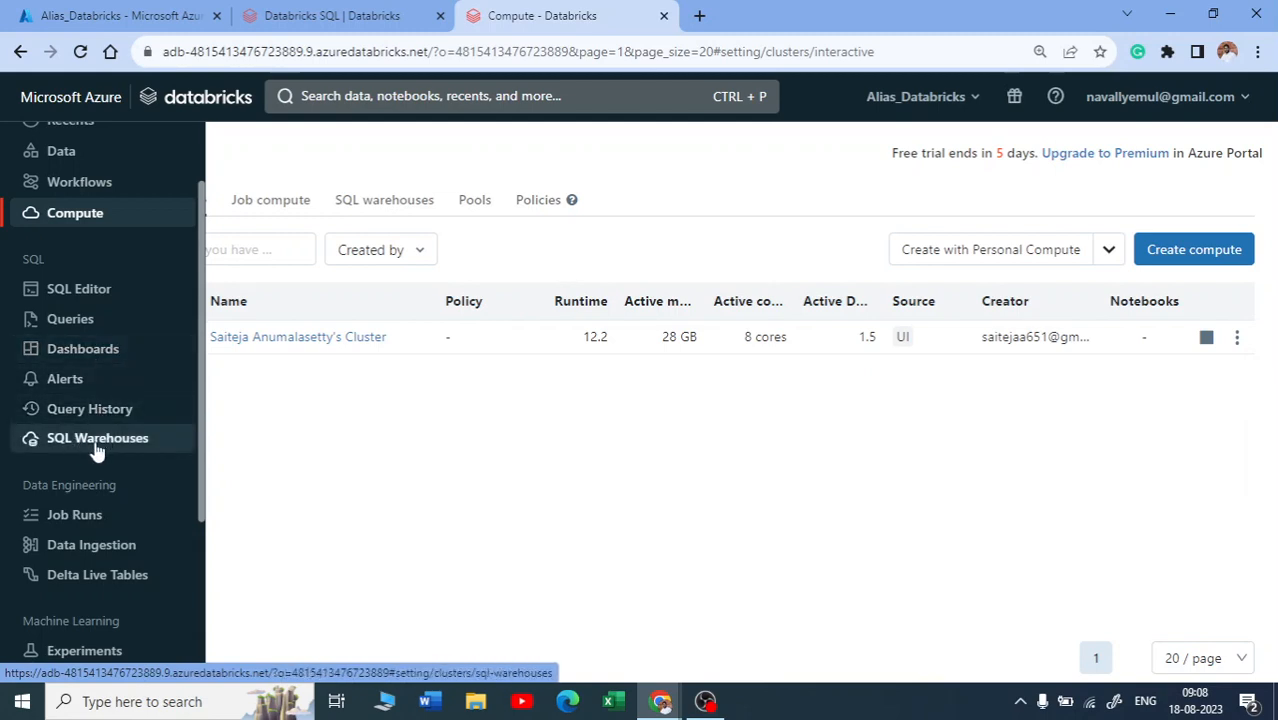
pyautogui.scroll(-3, 95, 450)
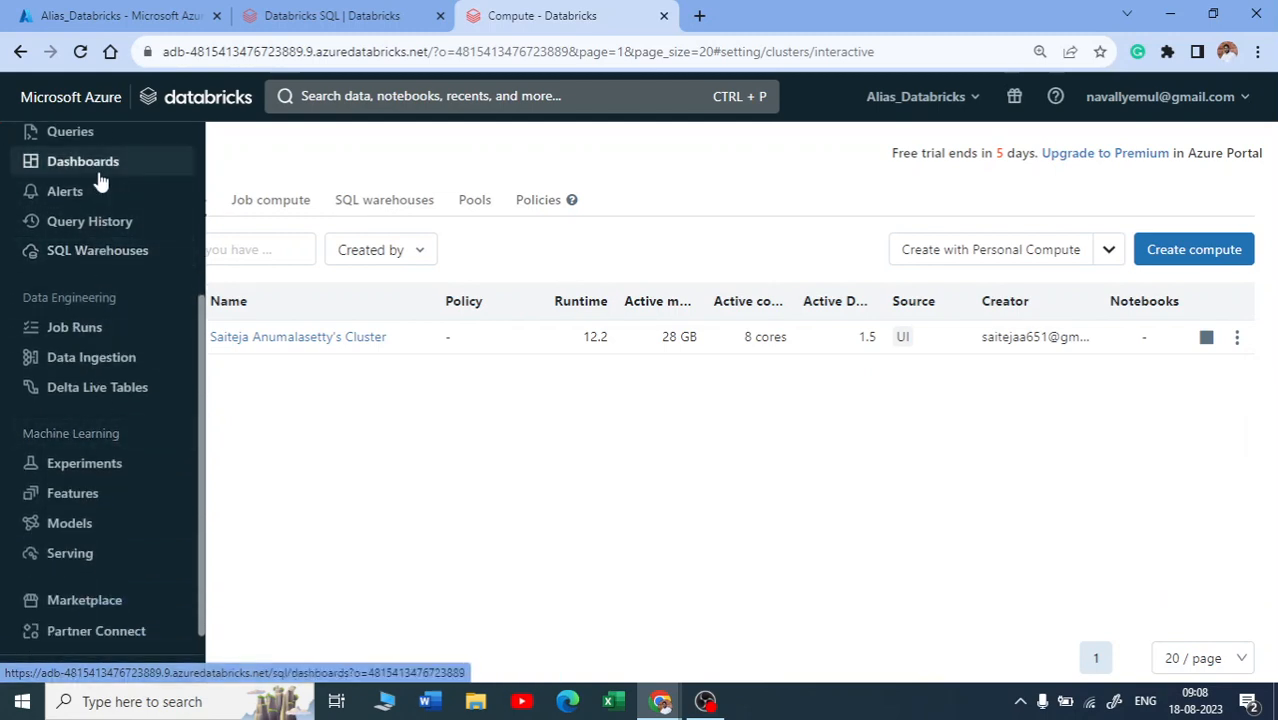
pyautogui.scroll(-1, 45, 500)
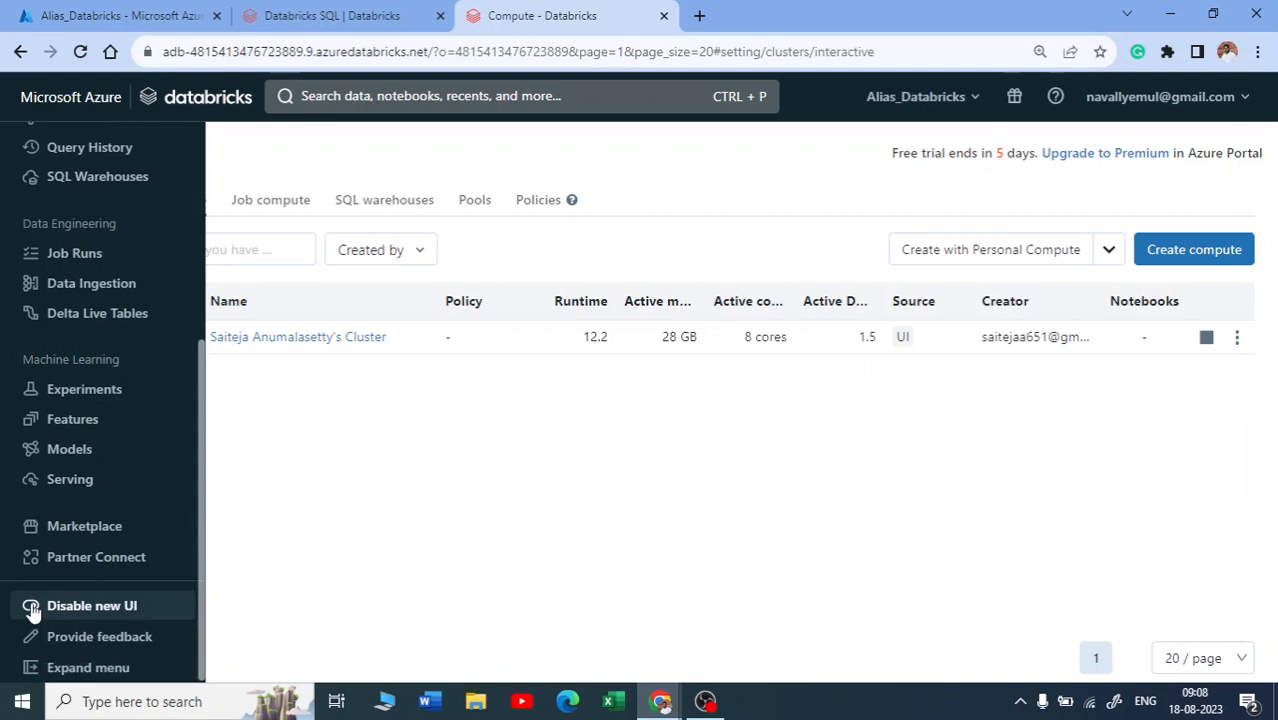
pyautogui.click(33, 607)
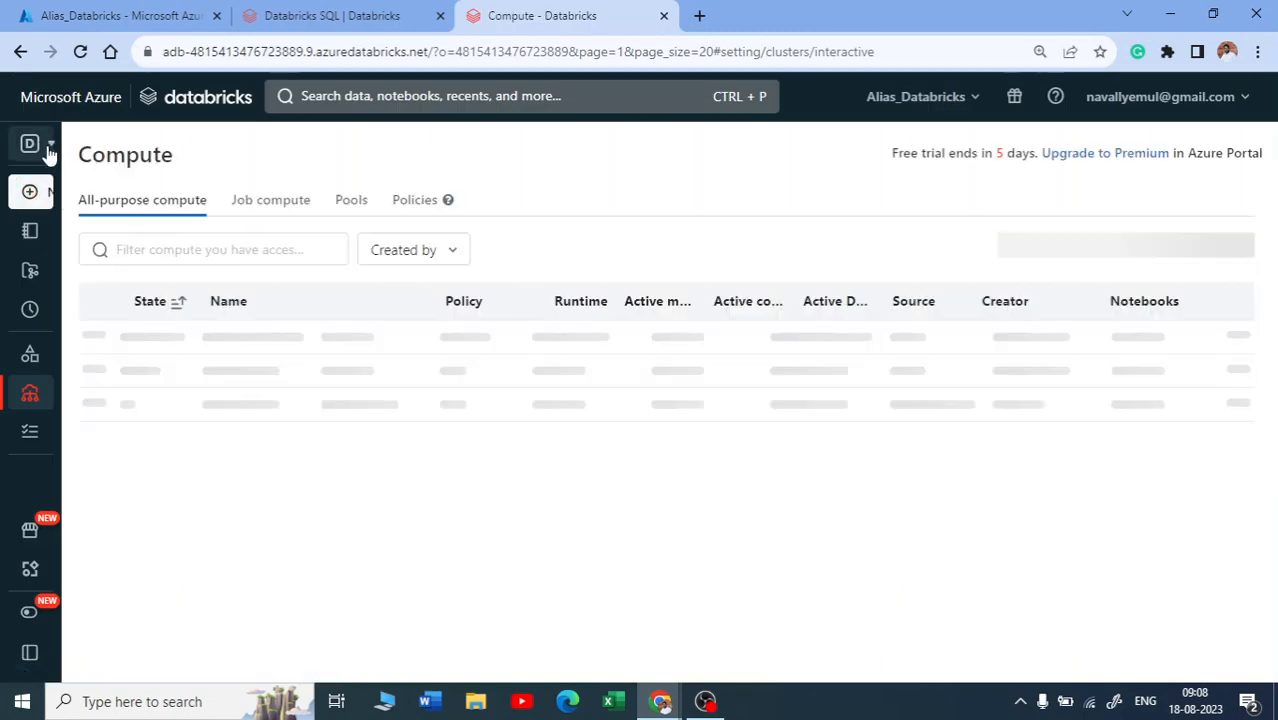
pyautogui.click(44, 145)
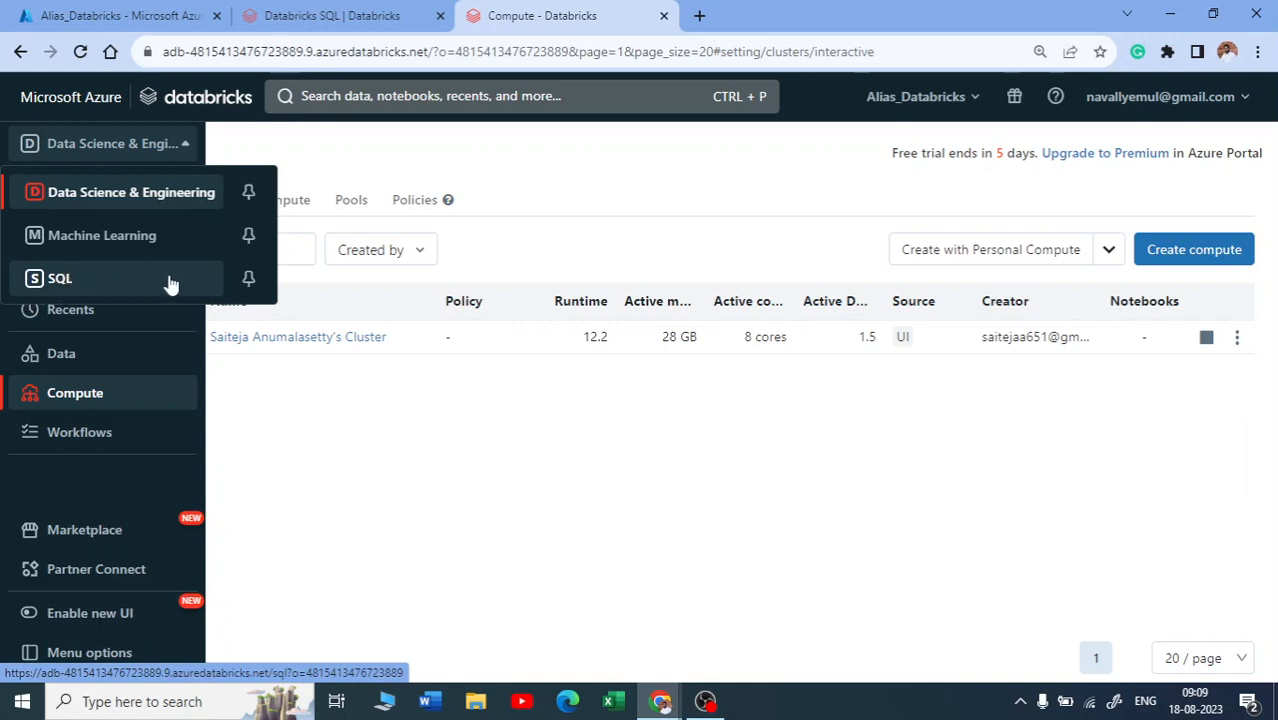
pyautogui.click(72, 488)
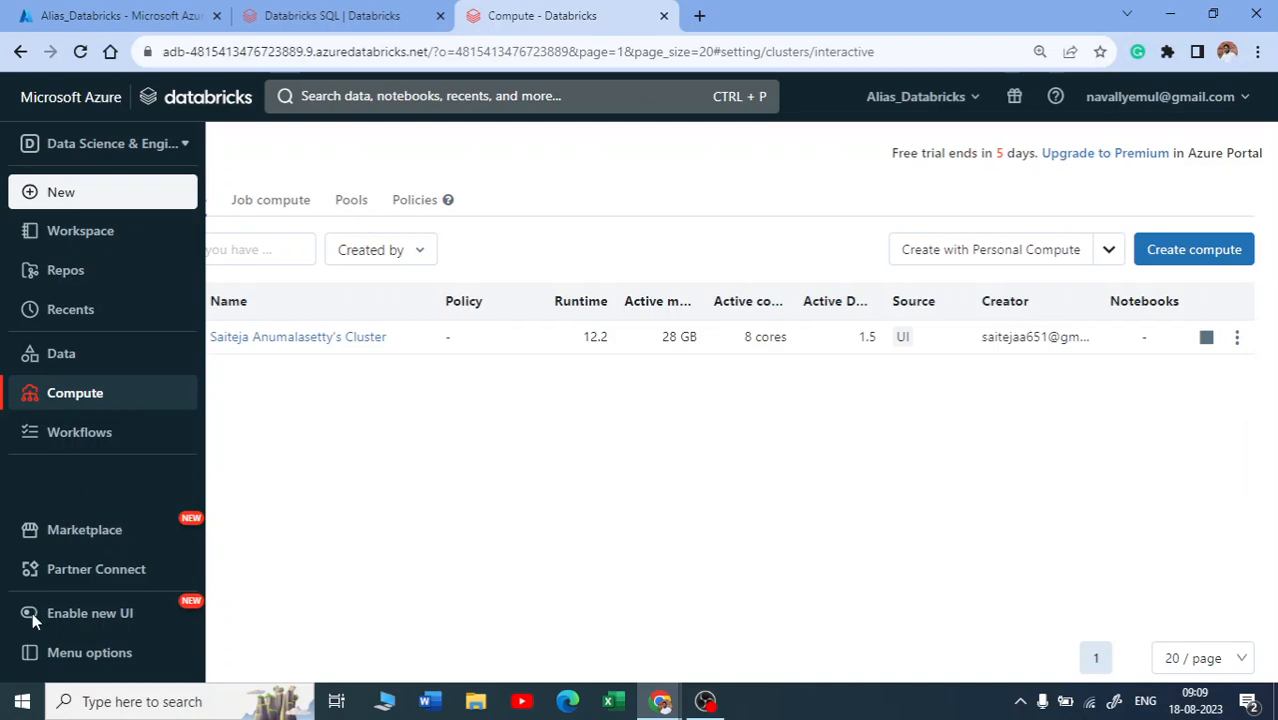
# - Enable the new navigation UI again and confirm it in the introduction dialog
pyautogui.click(29, 611)
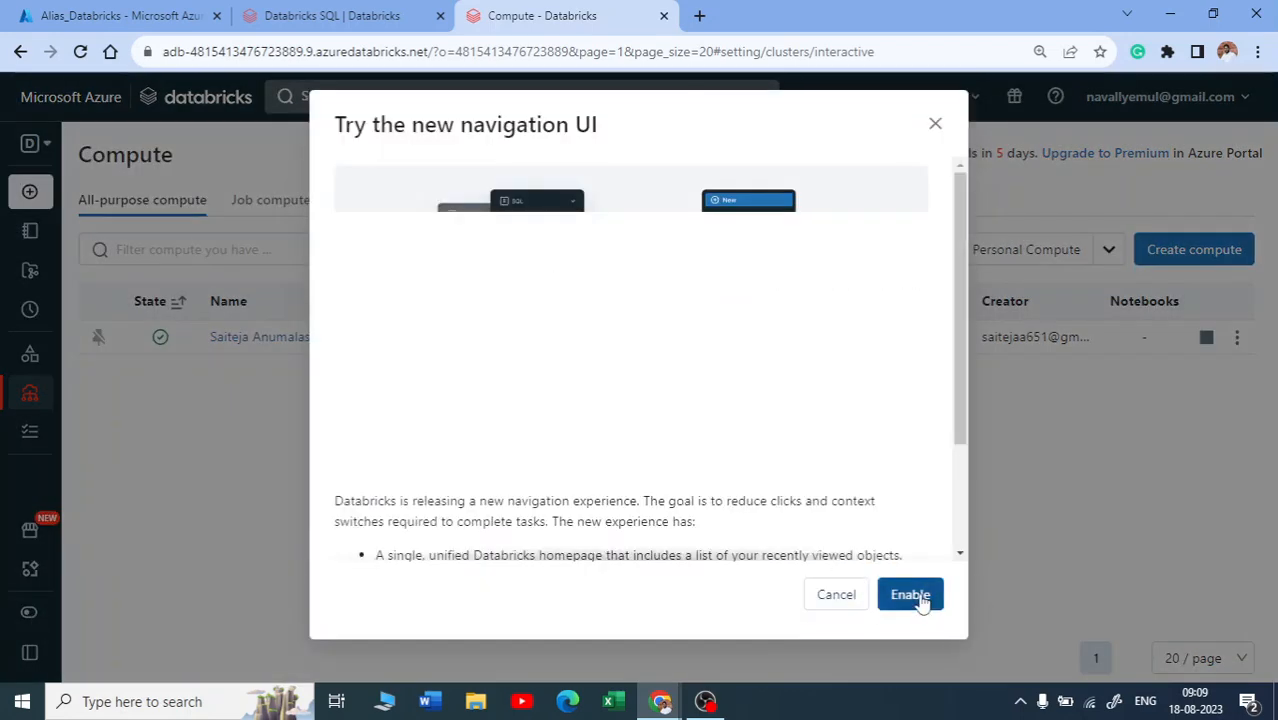
pyautogui.click(918, 594)
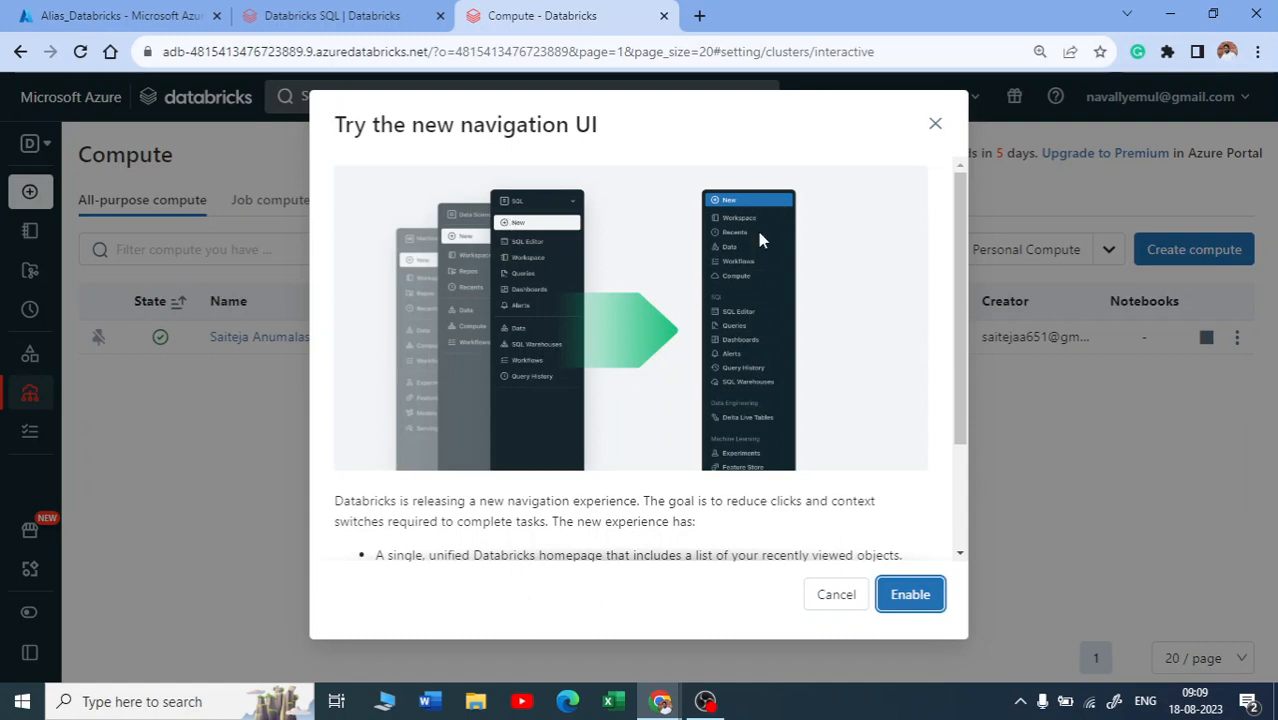
pyautogui.click(910, 594)
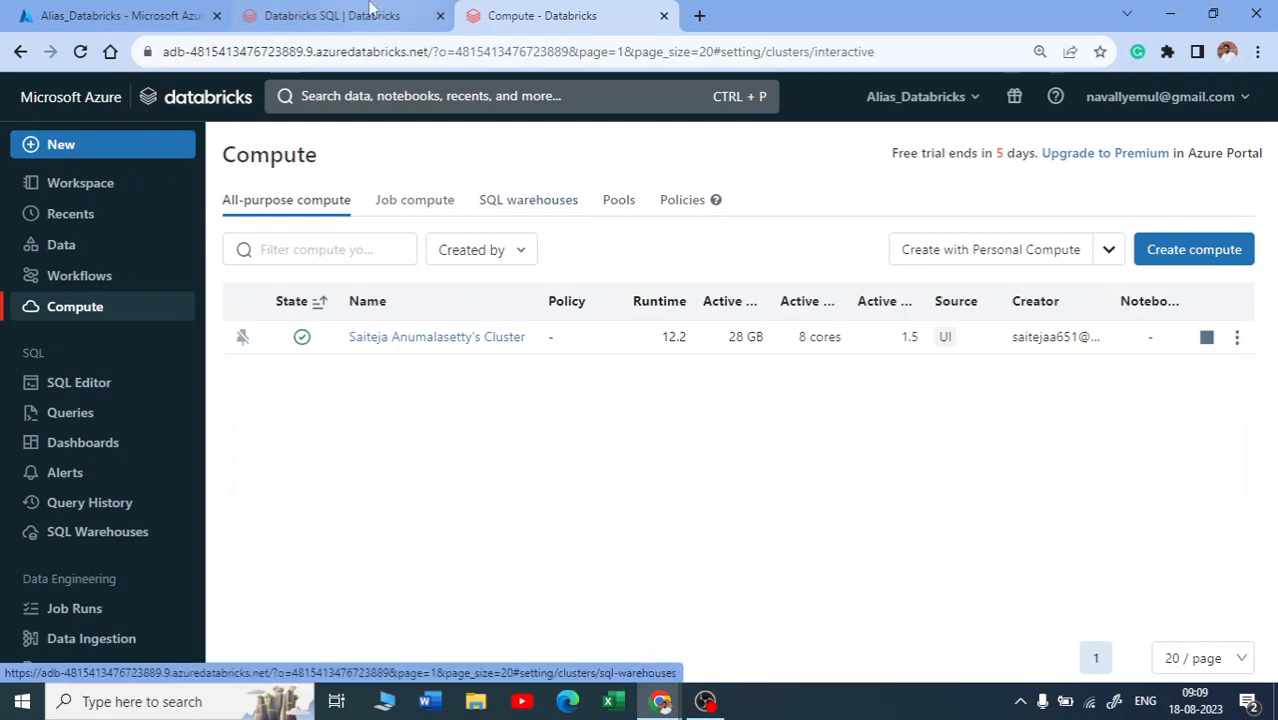
# - On the Databricks SQL product page, highlight "serverless data warehouse" and the word "serverless" in the introductory description
pyautogui.click(370, 12)
pyautogui.scroll(-2, 518, 278)
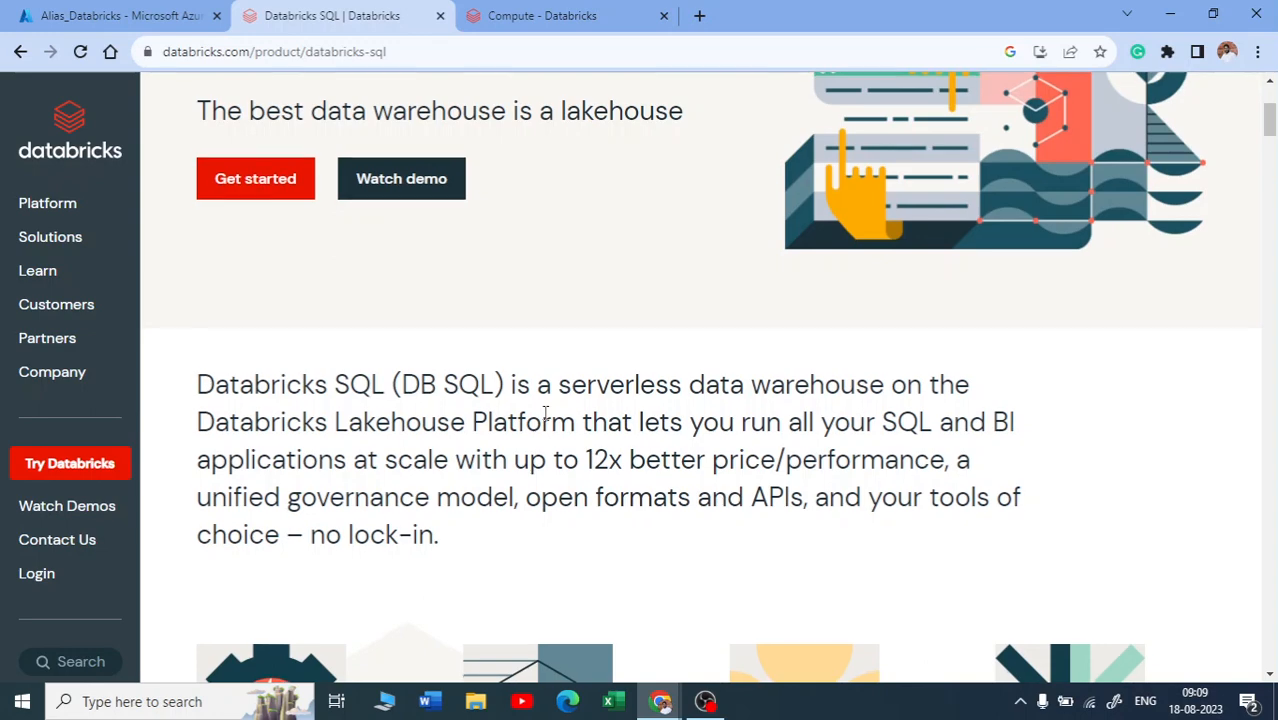
pyautogui.scroll(-1, 542, 419)
pyautogui.moveTo(558, 292); pyautogui.dragTo(891, 310)
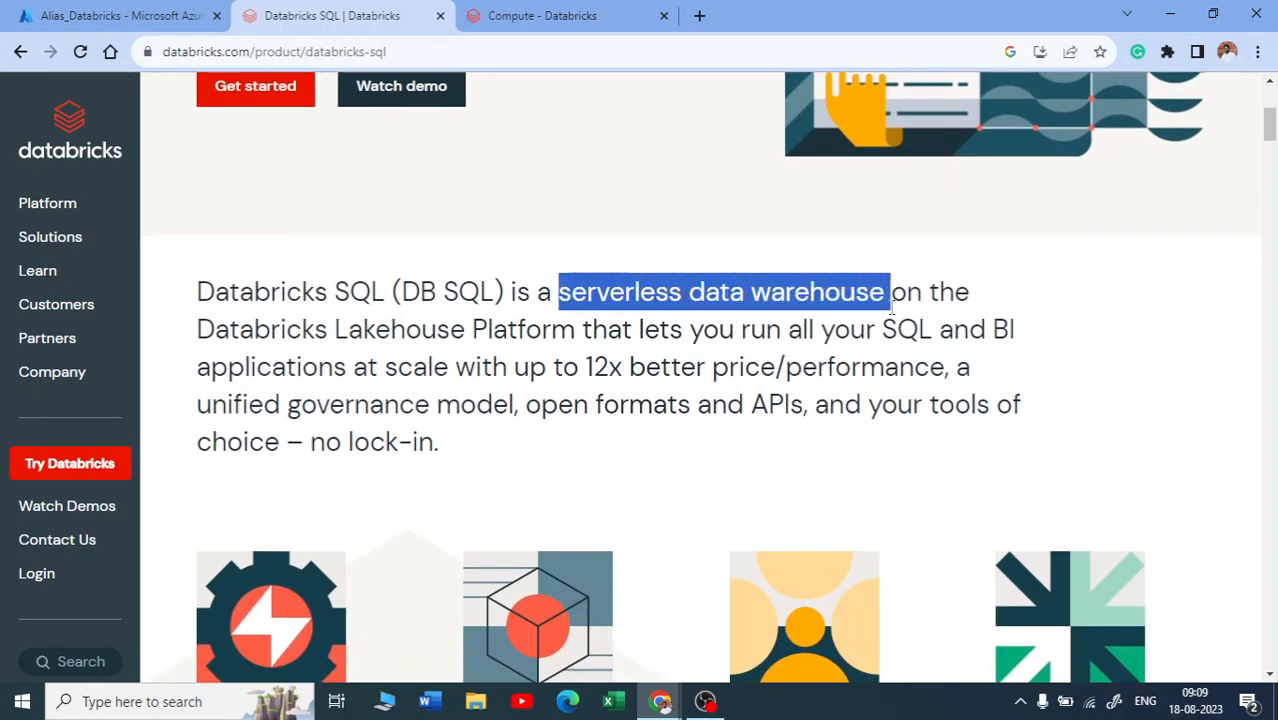
pyautogui.moveTo(558, 290); pyautogui.dragTo(688, 306)
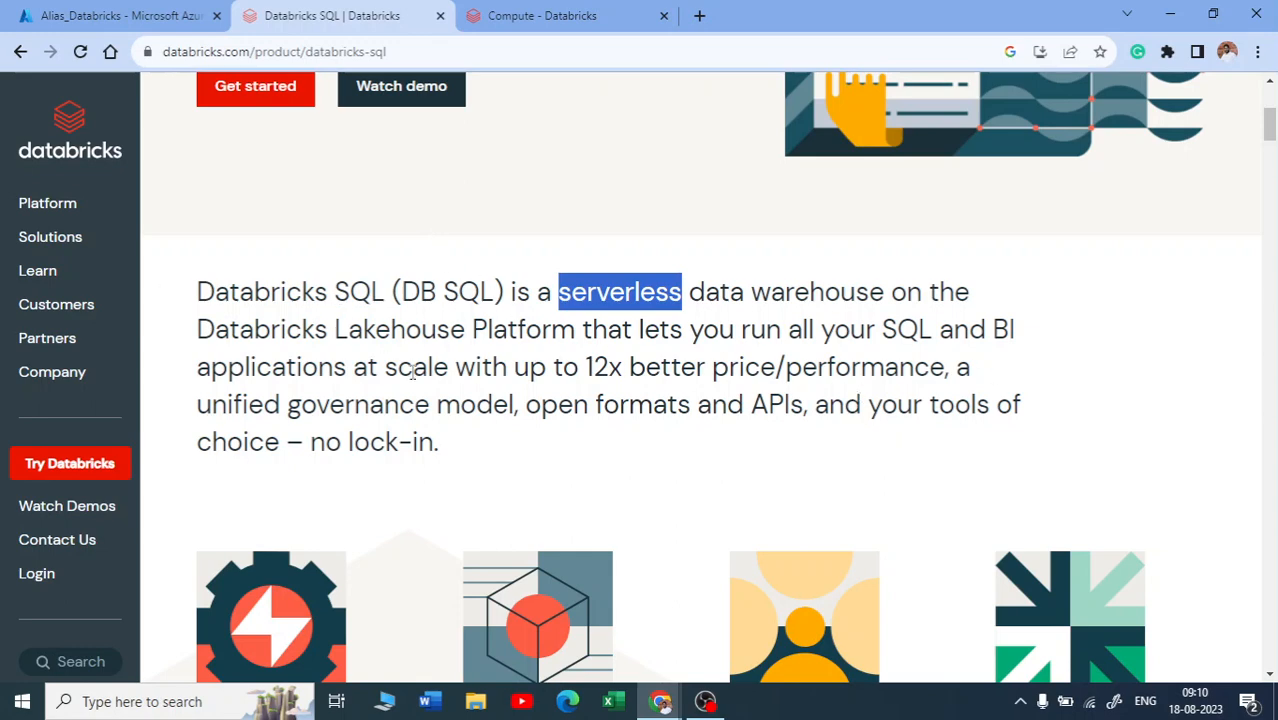
pyautogui.scroll(-1, 428, 383)
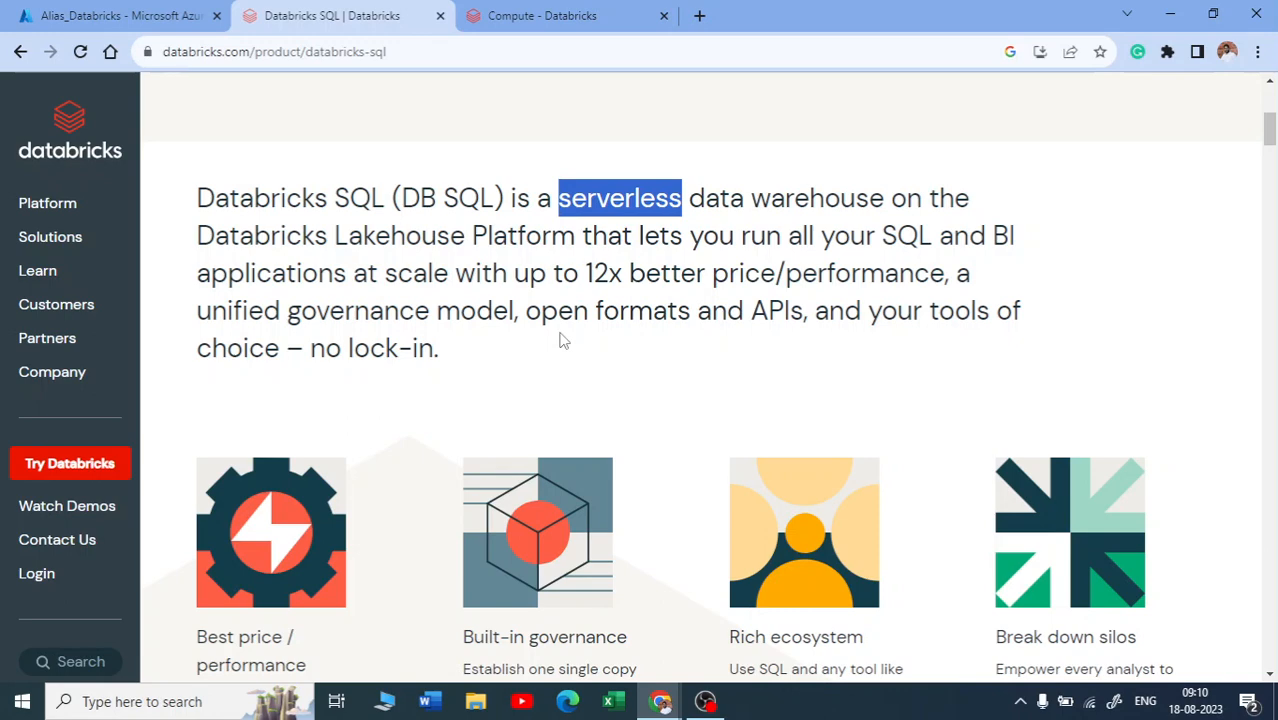
# - Open the running all-purpose cluster in the Databricks workspace and examine its driver, worker, autoscaling and termination configuration
pyautogui.click(490, 14)
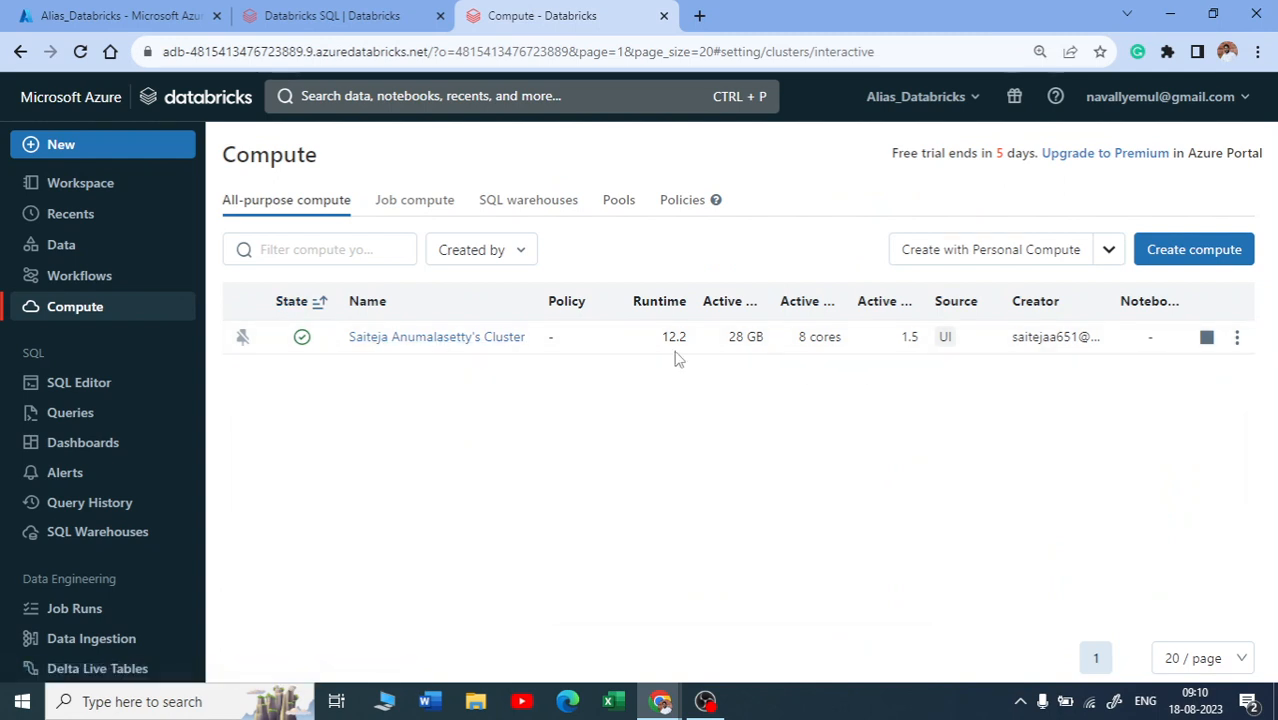
pyautogui.click(442, 338)
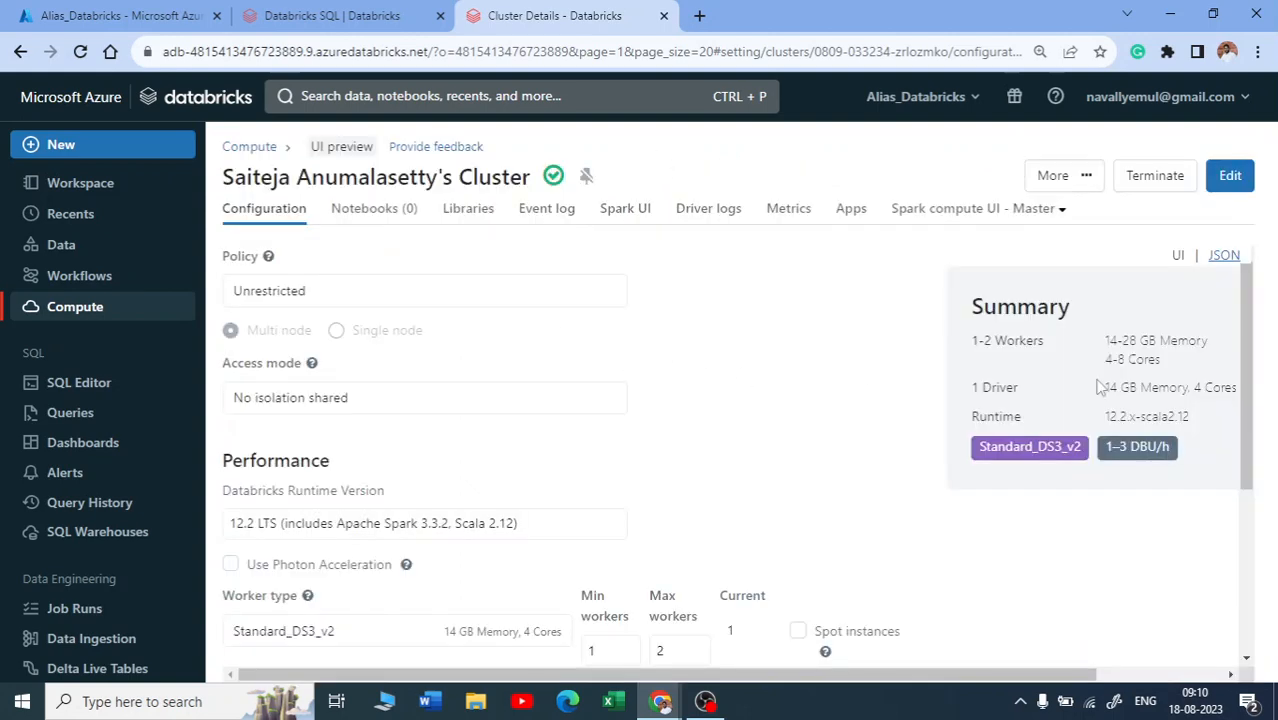
pyautogui.moveTo(970, 392); pyautogui.dragTo(1050, 394)
pyautogui.scroll(-3, 579, 428)
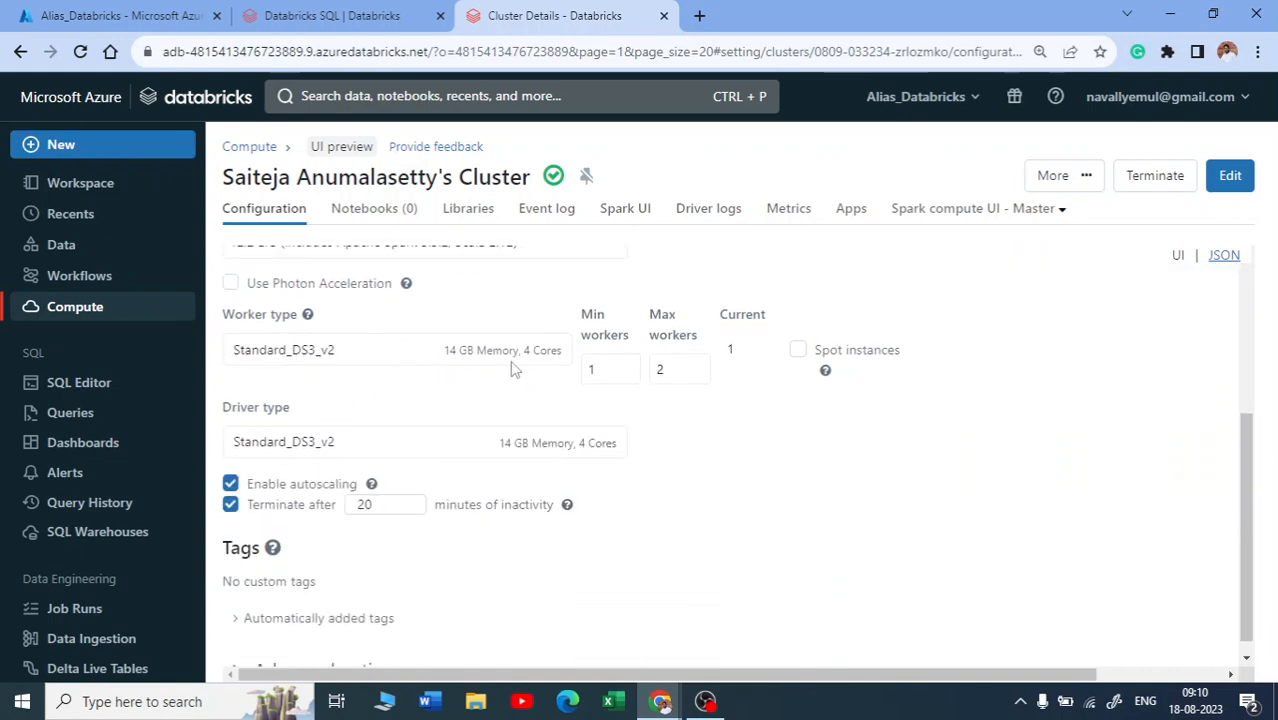
pyautogui.scroll(2, 514, 370)
pyautogui.scroll(-2, 576, 371)
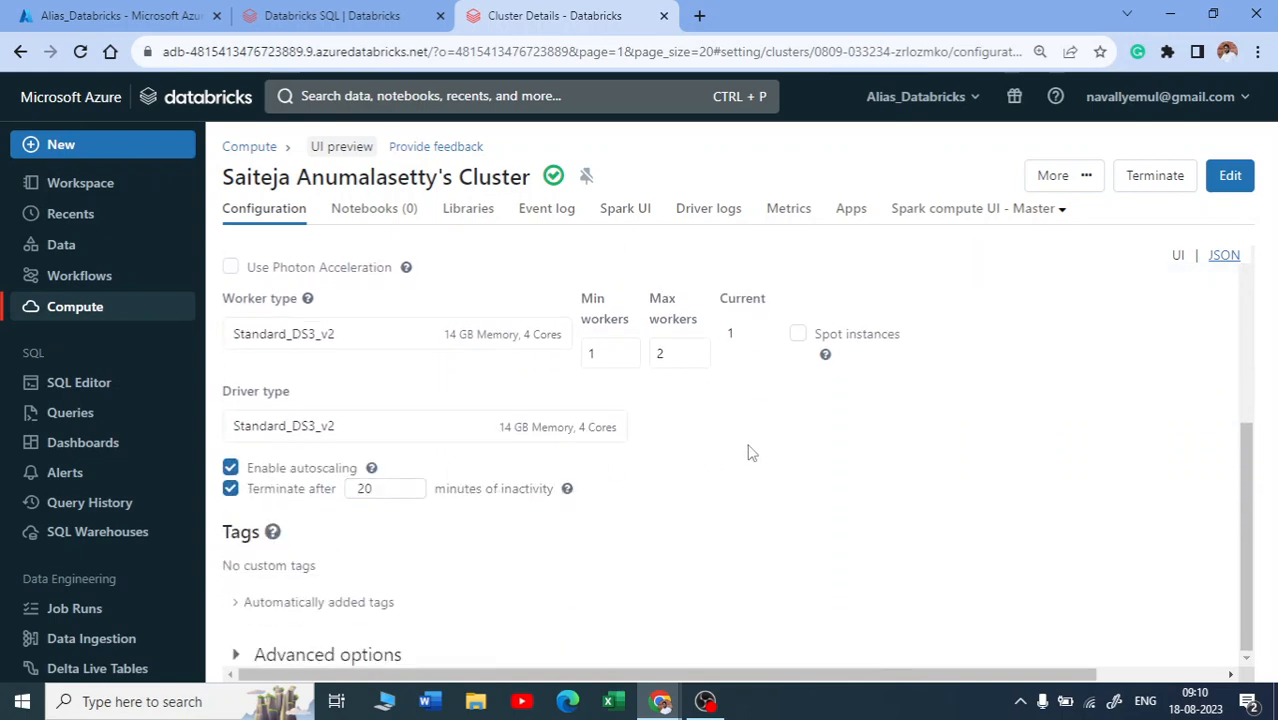
pyautogui.scroll(2, 437, 486)
pyautogui.scroll(1, 928, 326)
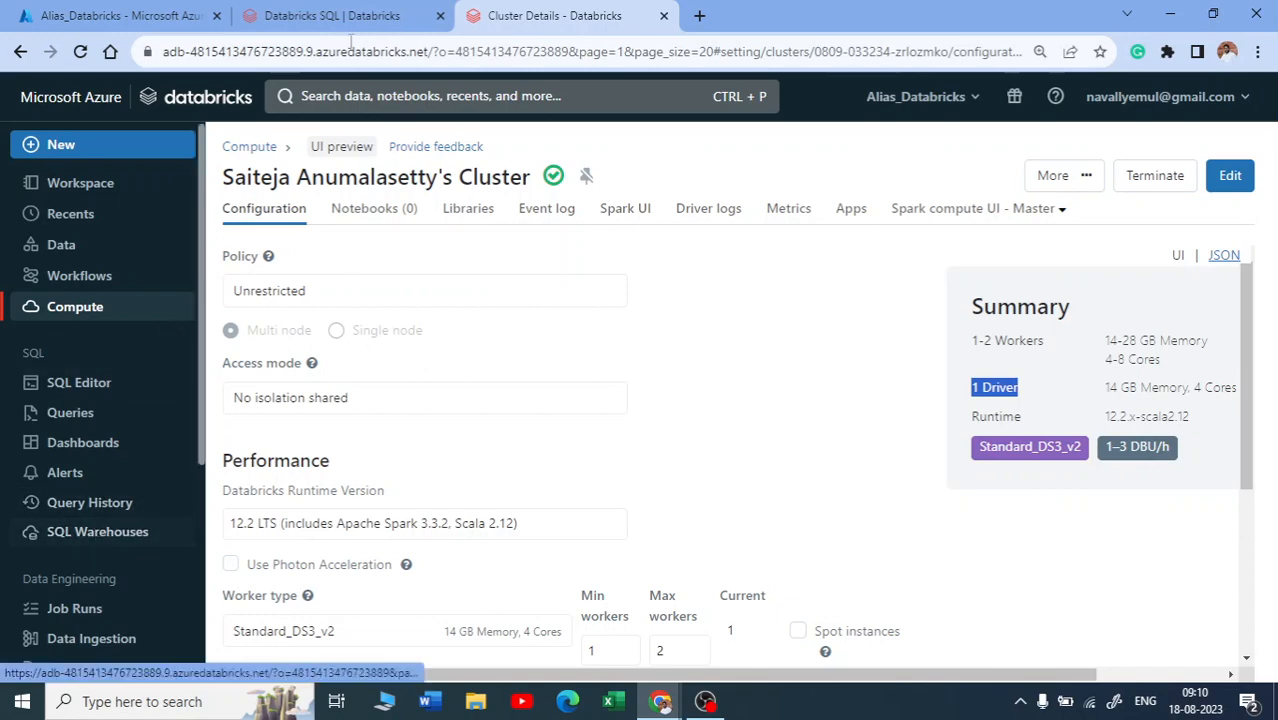
# - Return to the Databricks SQL product page and examine the architecture diagram under "How does it work?"
pyautogui.click(330, 15)
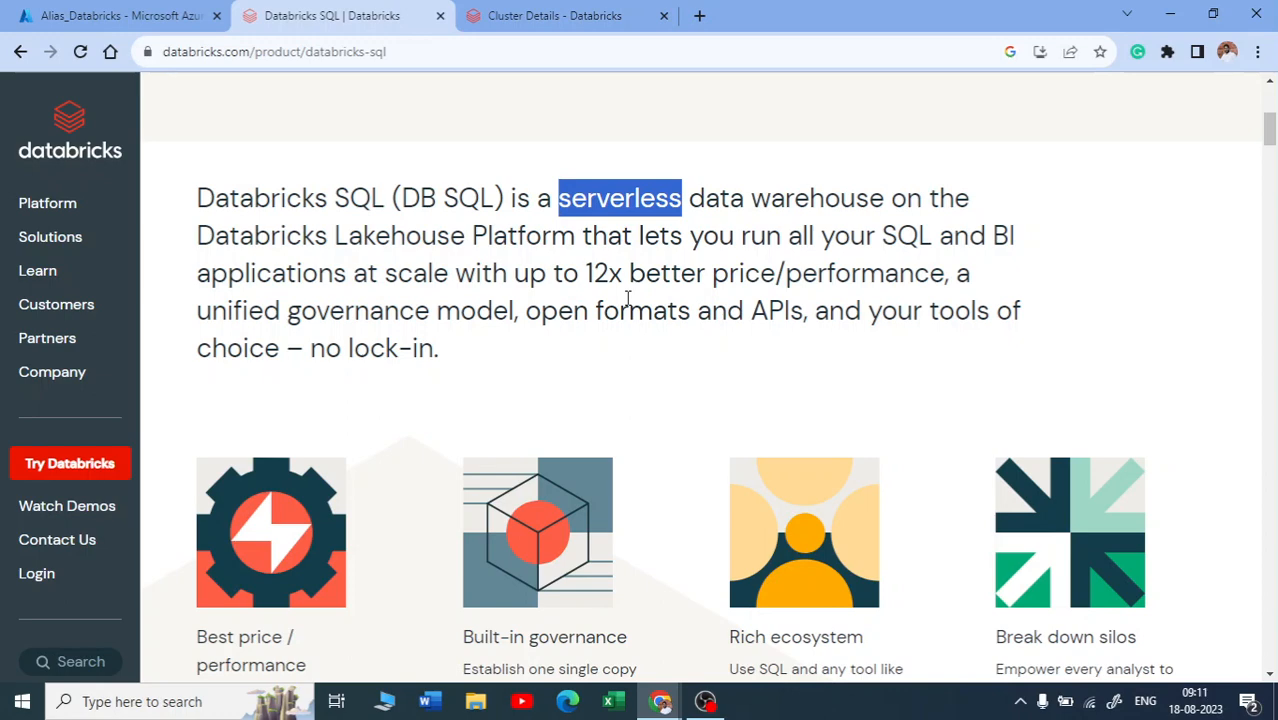
pyautogui.scroll(-5, 628, 297)
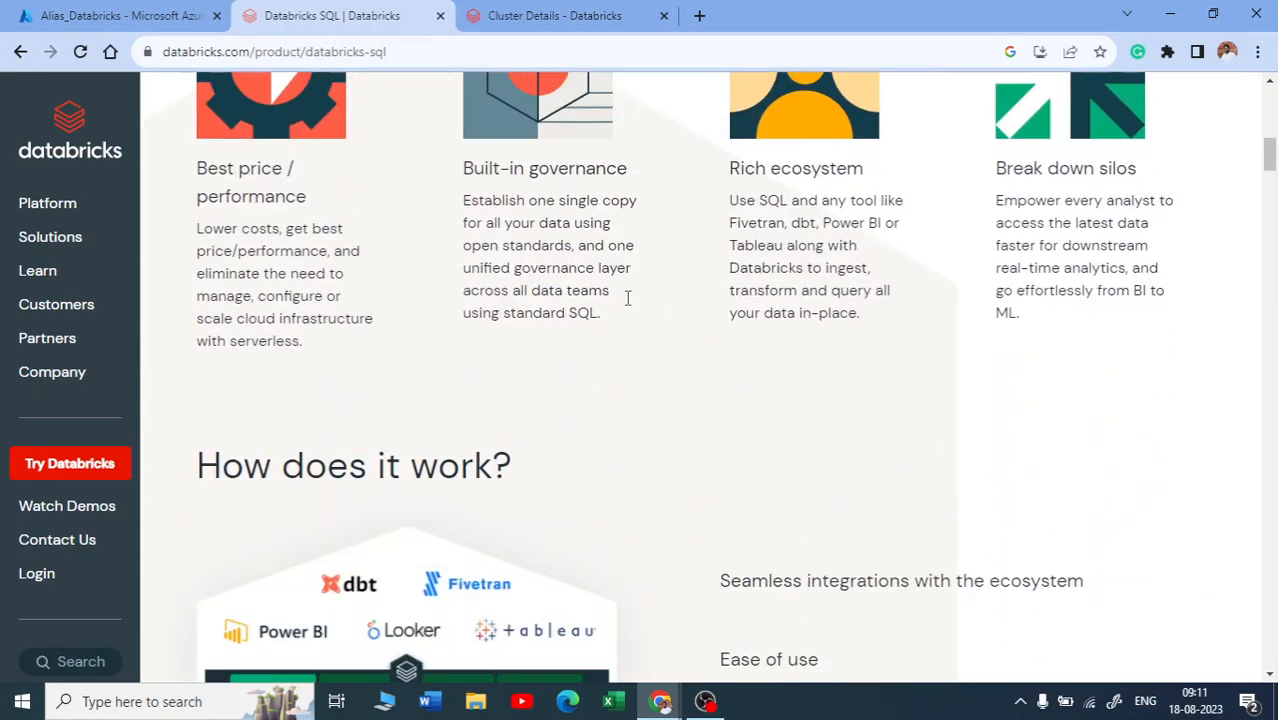
pyautogui.scroll(-2, 626, 298)
pyautogui.scroll(-2, 627, 306)
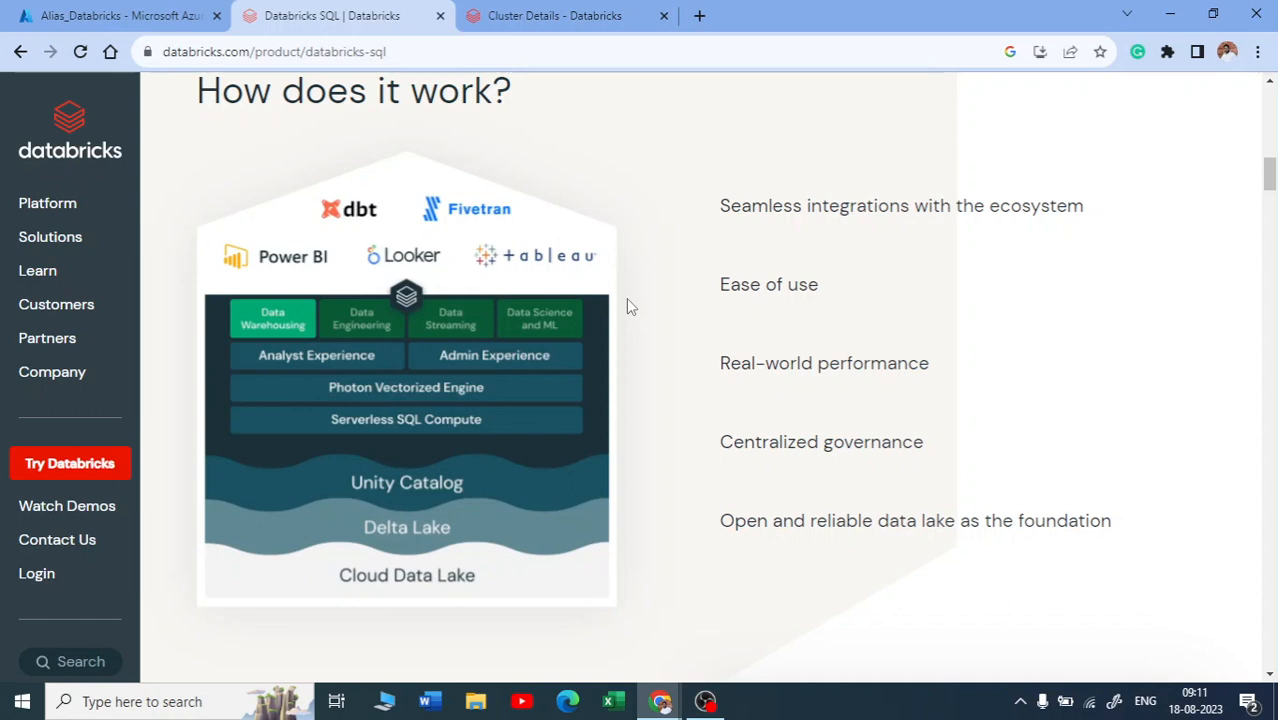
pyautogui.scroll(-1, 633, 288)
pyautogui.scroll(1, 390, 313)
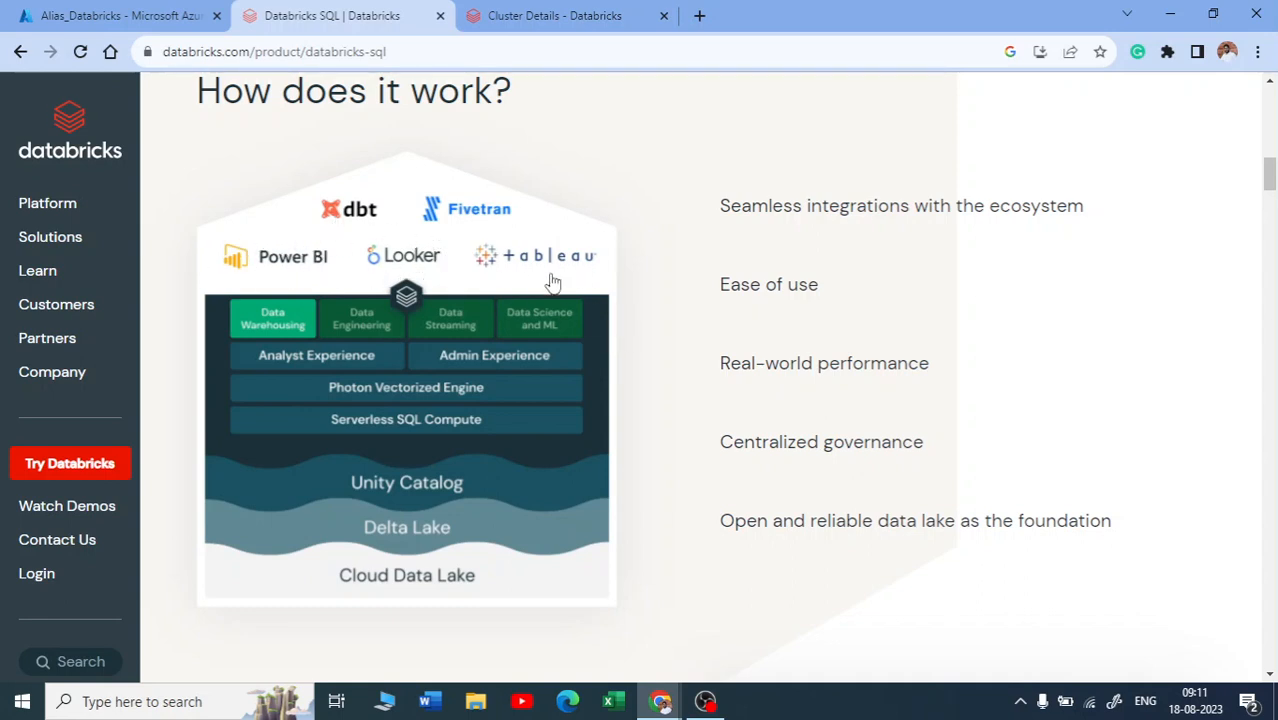
pyautogui.scroll(-1, 551, 280)
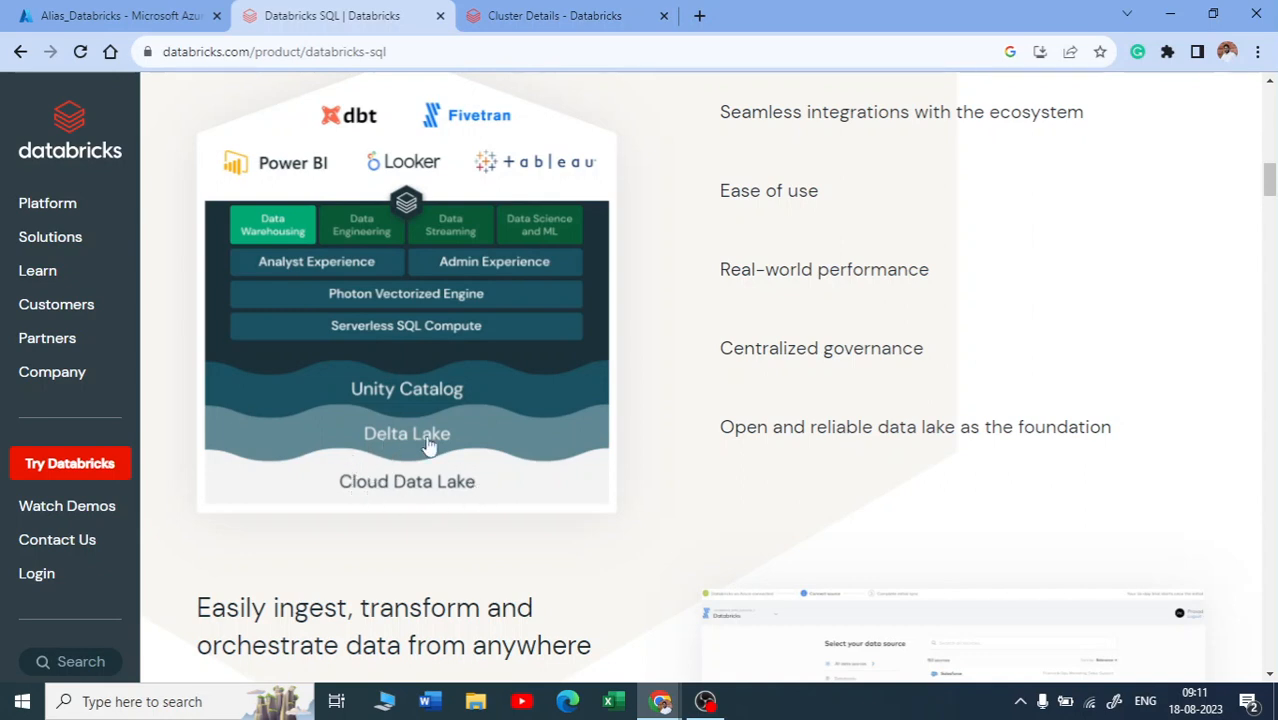
pyautogui.scroll(1, 390, 495)
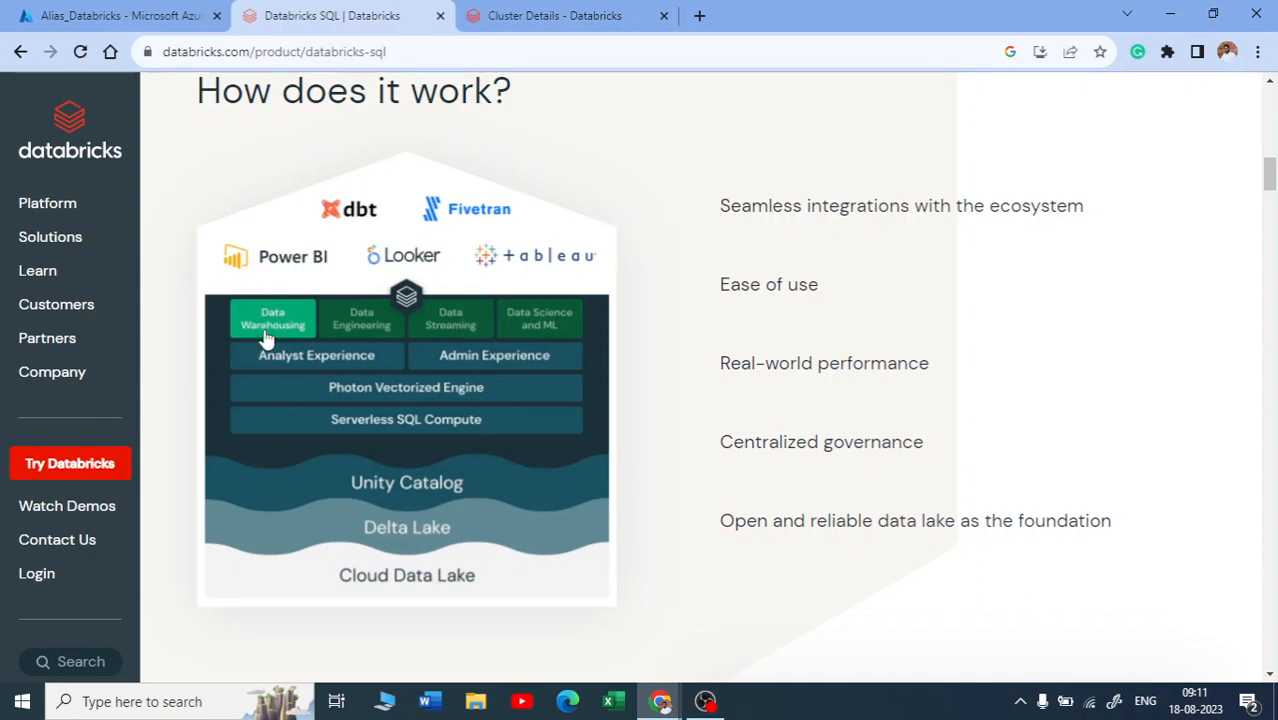
# - Read the product page sections on data ingestion, BI tools and serverless compute, through to the 100TB TPC-DS Price/Performance chart
pyautogui.scroll(-5, 277, 334)
pyautogui.scroll(-5, 303, 313)
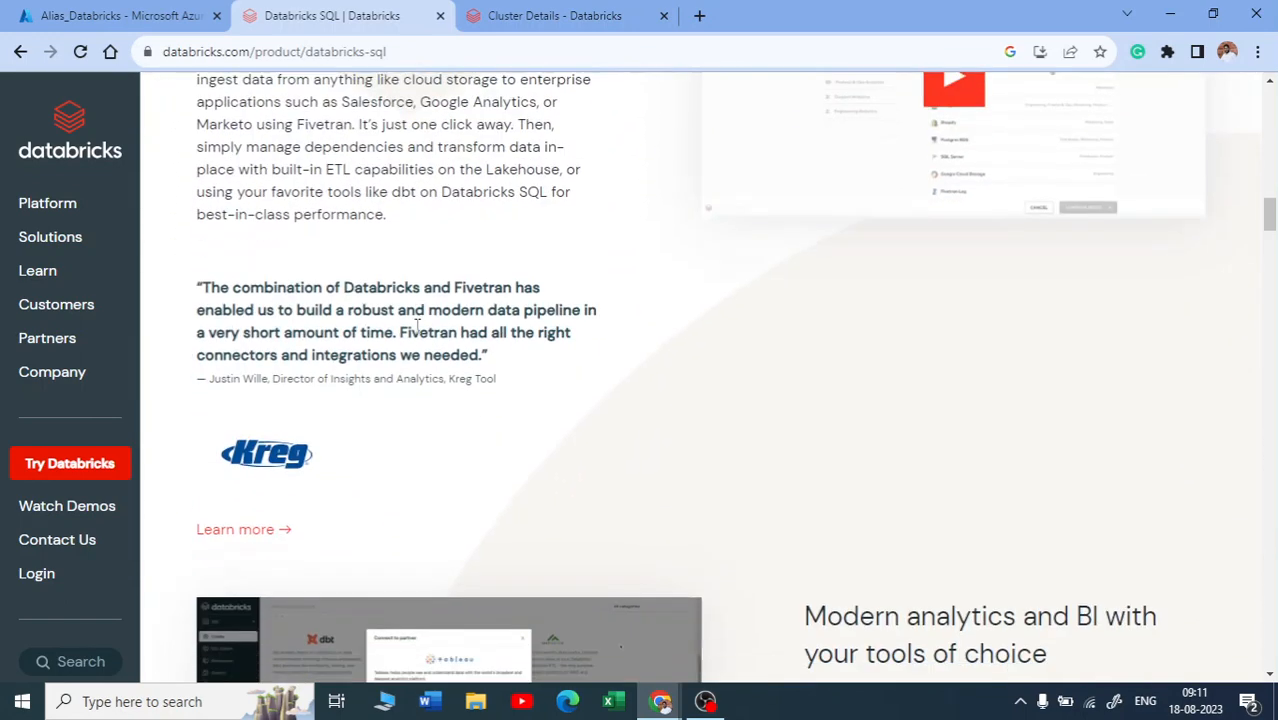
pyautogui.scroll(3, 389, 349)
pyautogui.scroll(2, 389, 349)
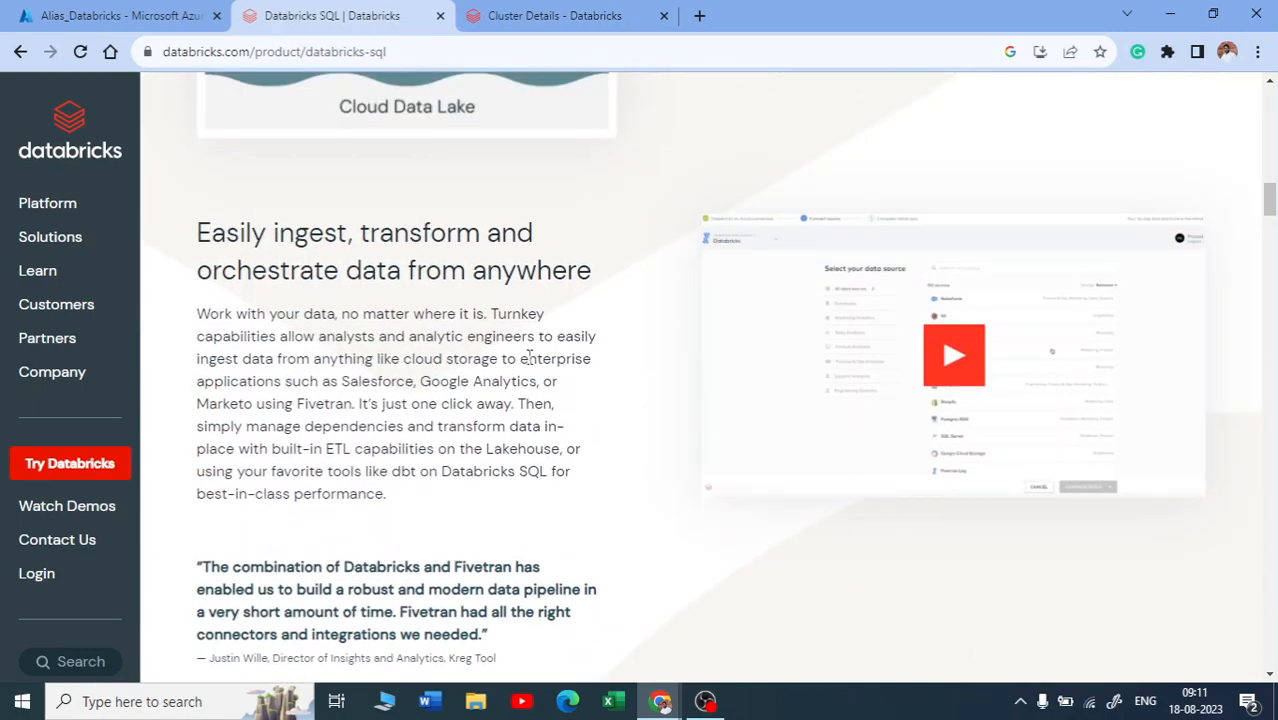
pyautogui.scroll(-7, 529, 357)
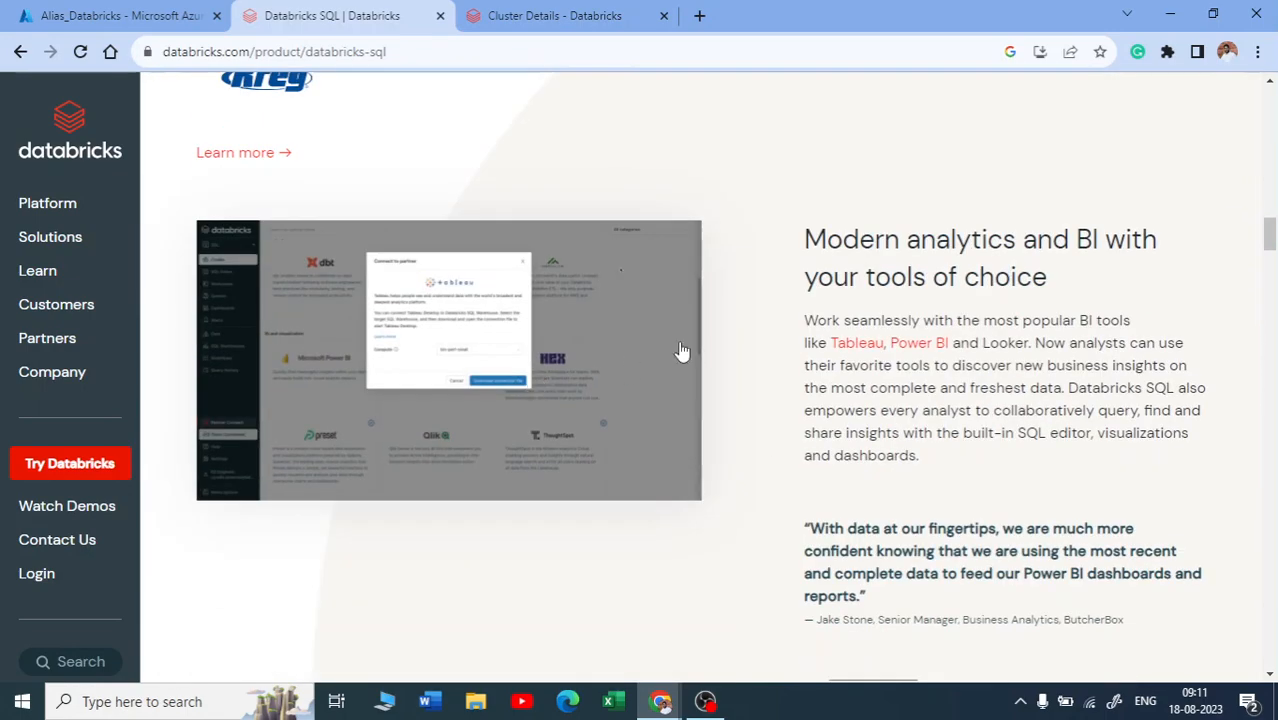
pyautogui.scroll(-2, 589, 303)
pyautogui.scroll(-6, 531, 300)
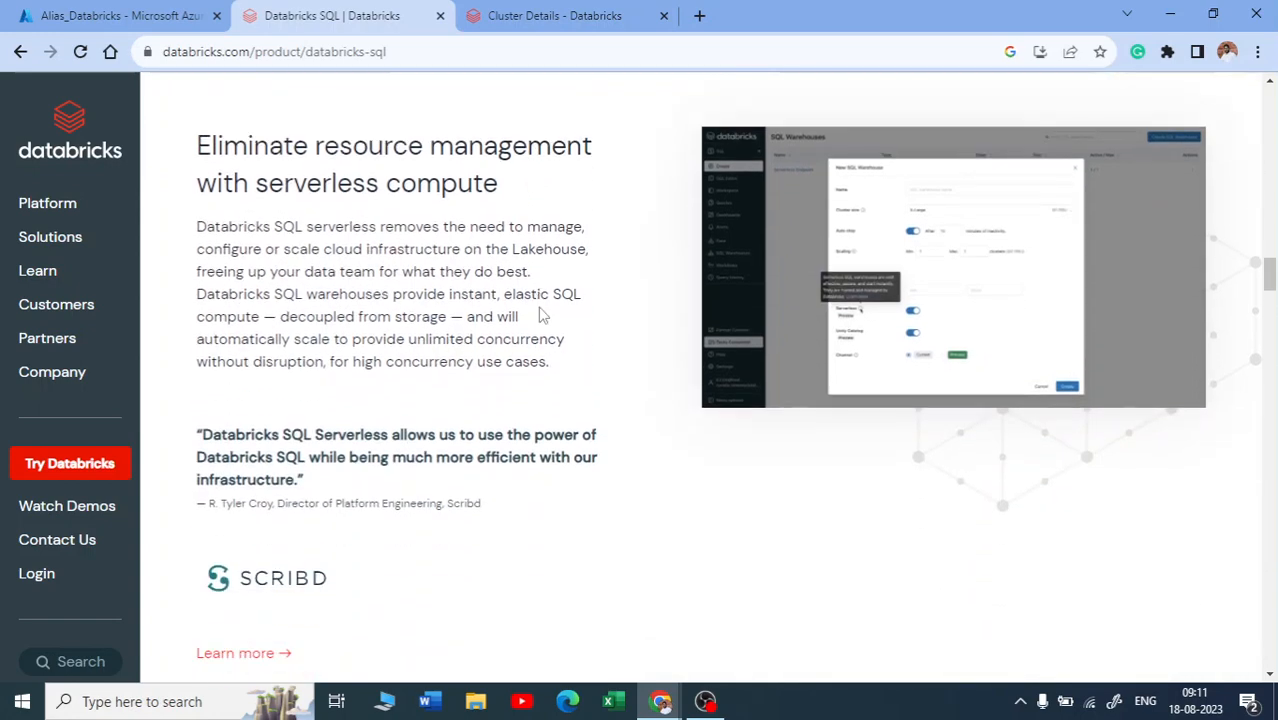
pyautogui.scroll(-5, 561, 292)
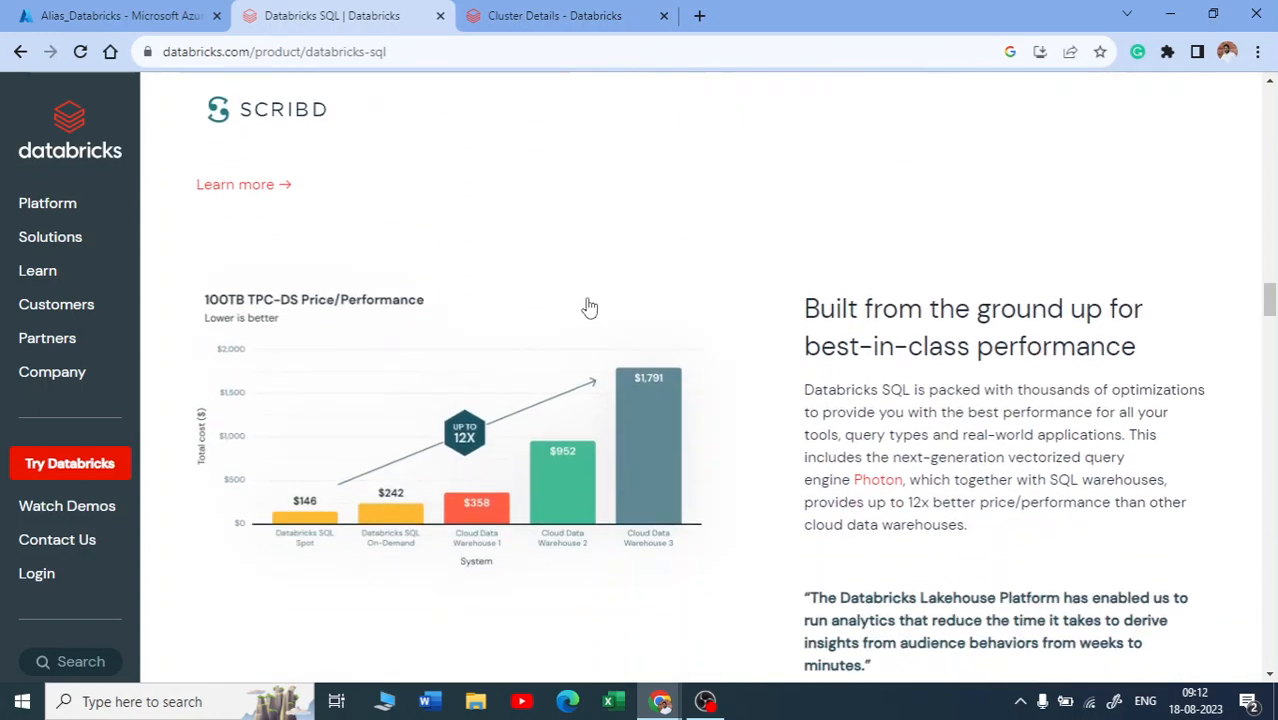
pyautogui.scroll(-1, 592, 301)
pyautogui.scroll(1, 507, 285)
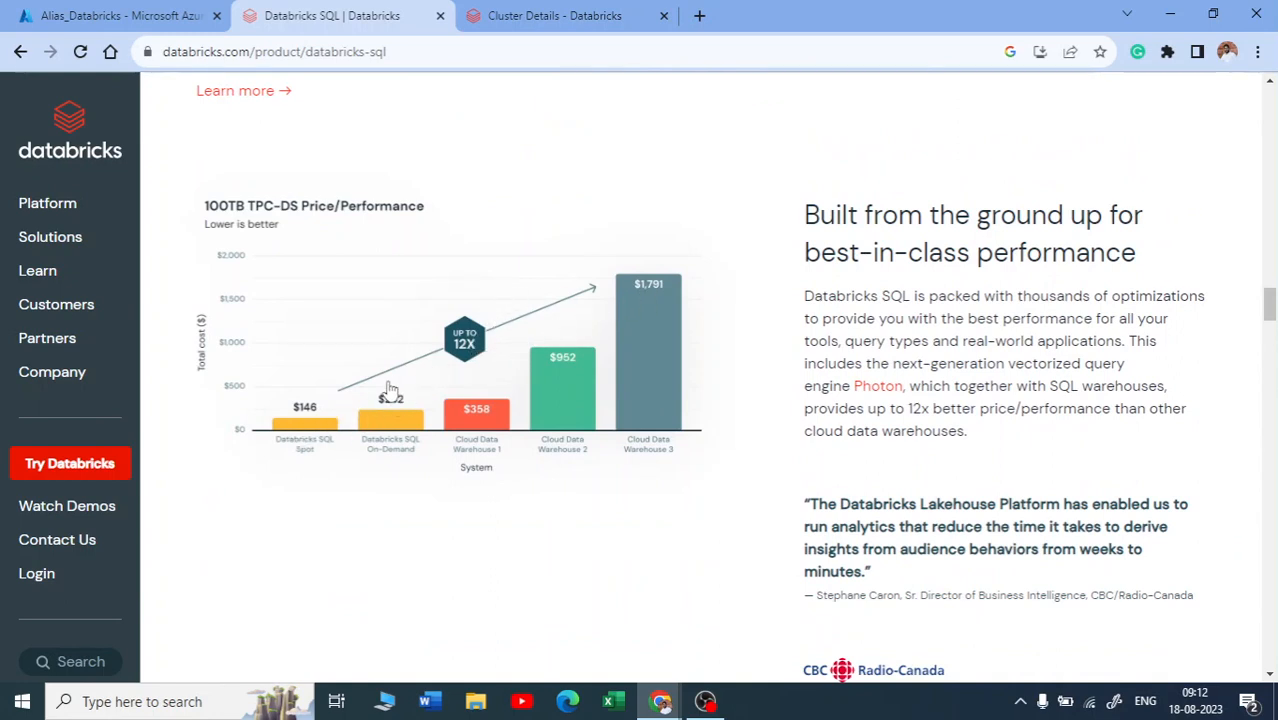
# - Highlight the "12x better price/performance" claim in the product introduction, and return to the cluster details page
pyautogui.scroll(8, 759, 346)
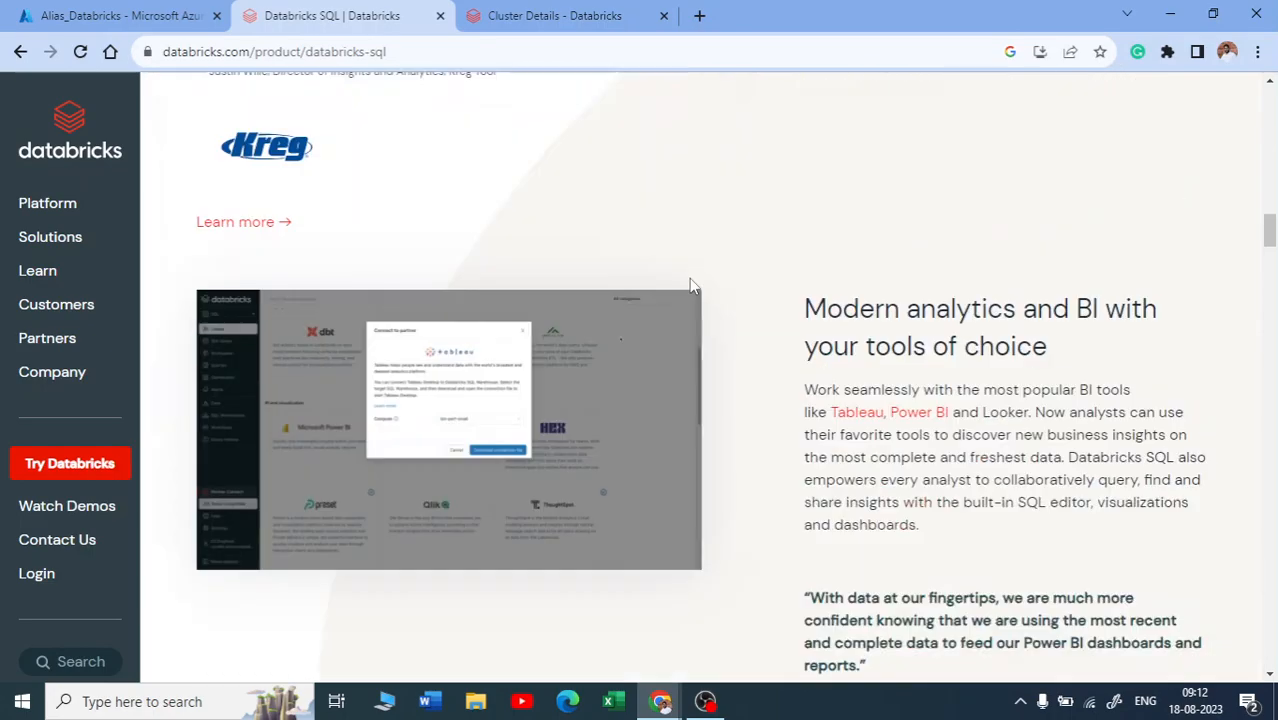
pyautogui.scroll(6, 695, 285)
pyautogui.scroll(-1, 590, 300)
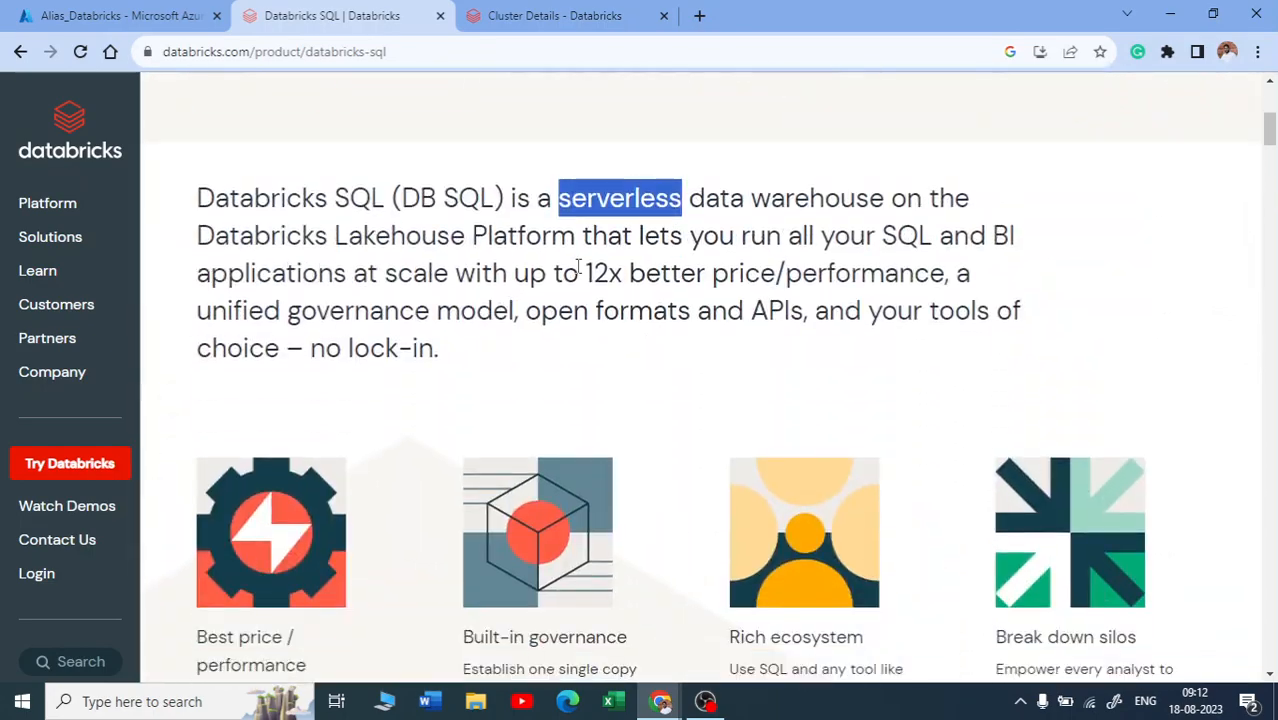
pyautogui.moveTo(581, 272); pyautogui.dragTo(829, 266)
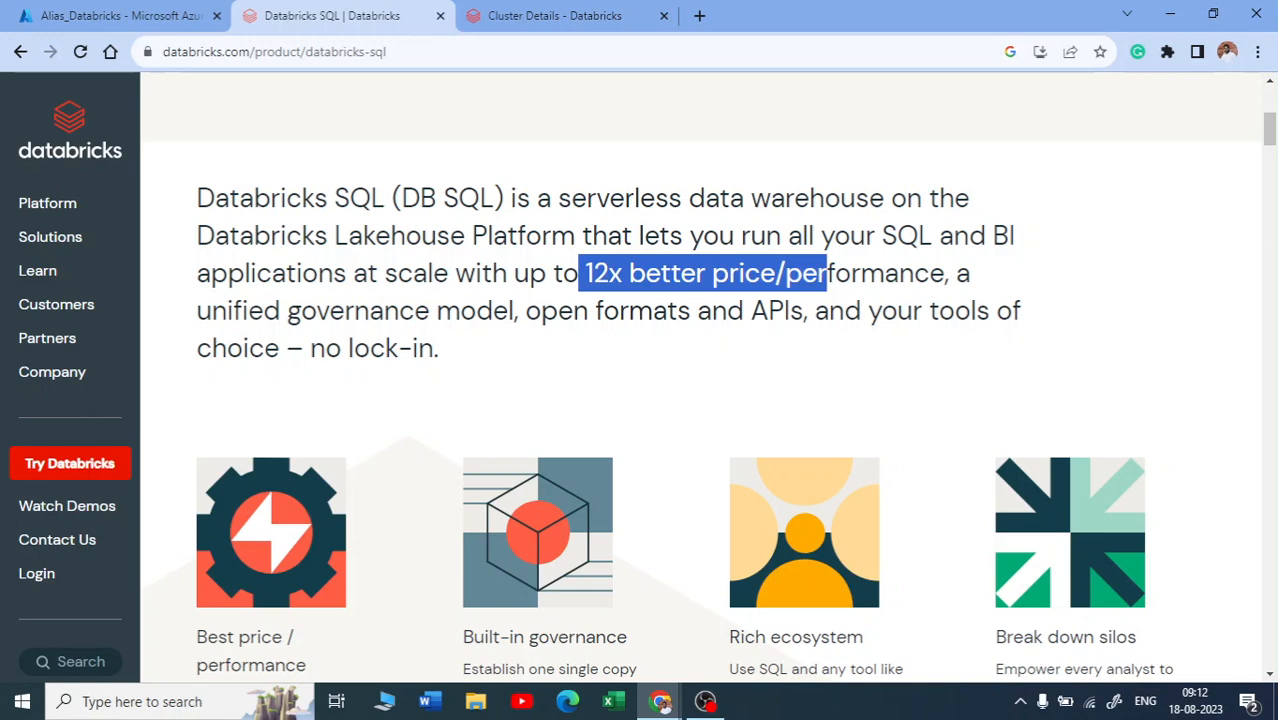
pyautogui.click(540, 16)
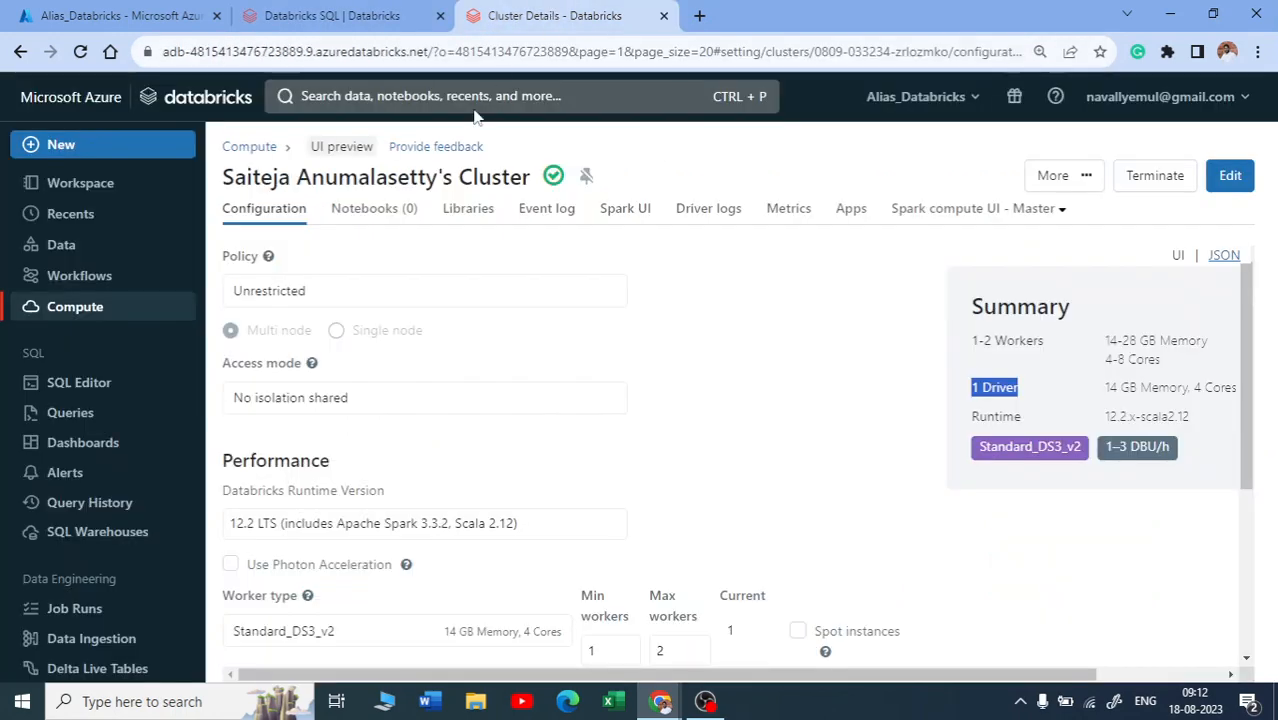
# - Start a new SQL warehouse from the SQL warehouses list, named "Getting started" with cluster size 2X-Small
pyautogui.click(86, 311)
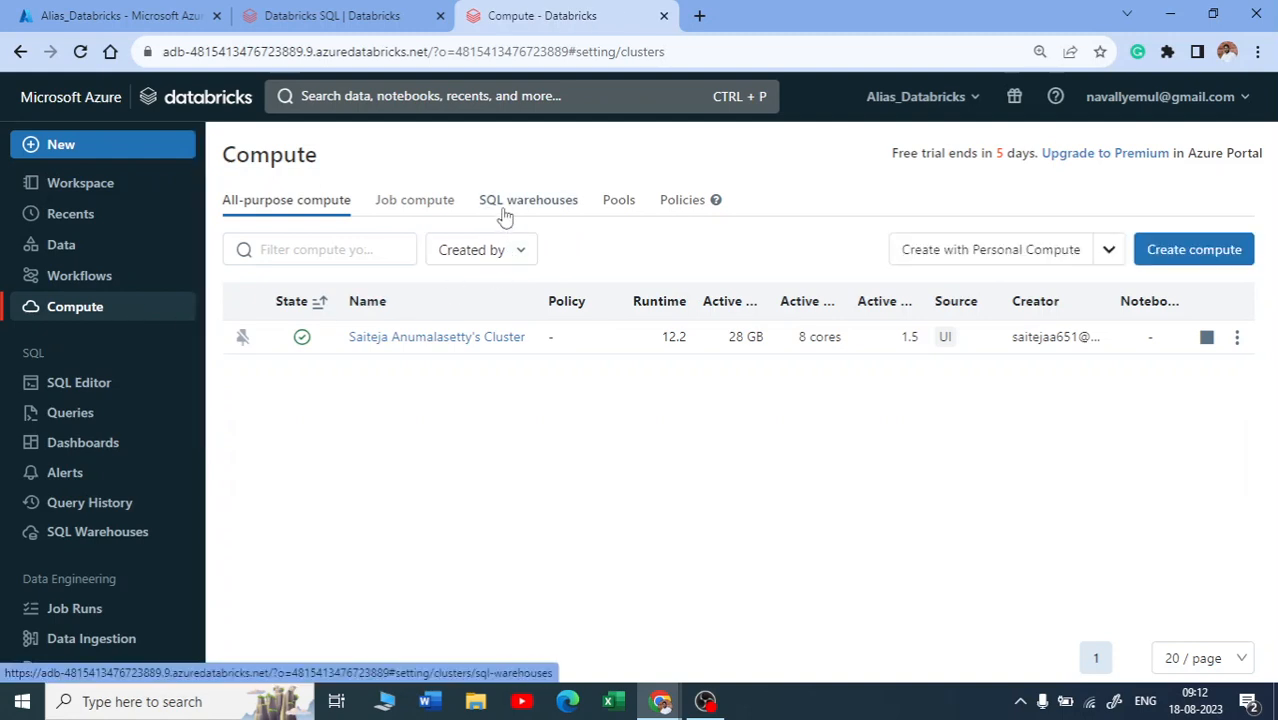
pyautogui.click(82, 537)
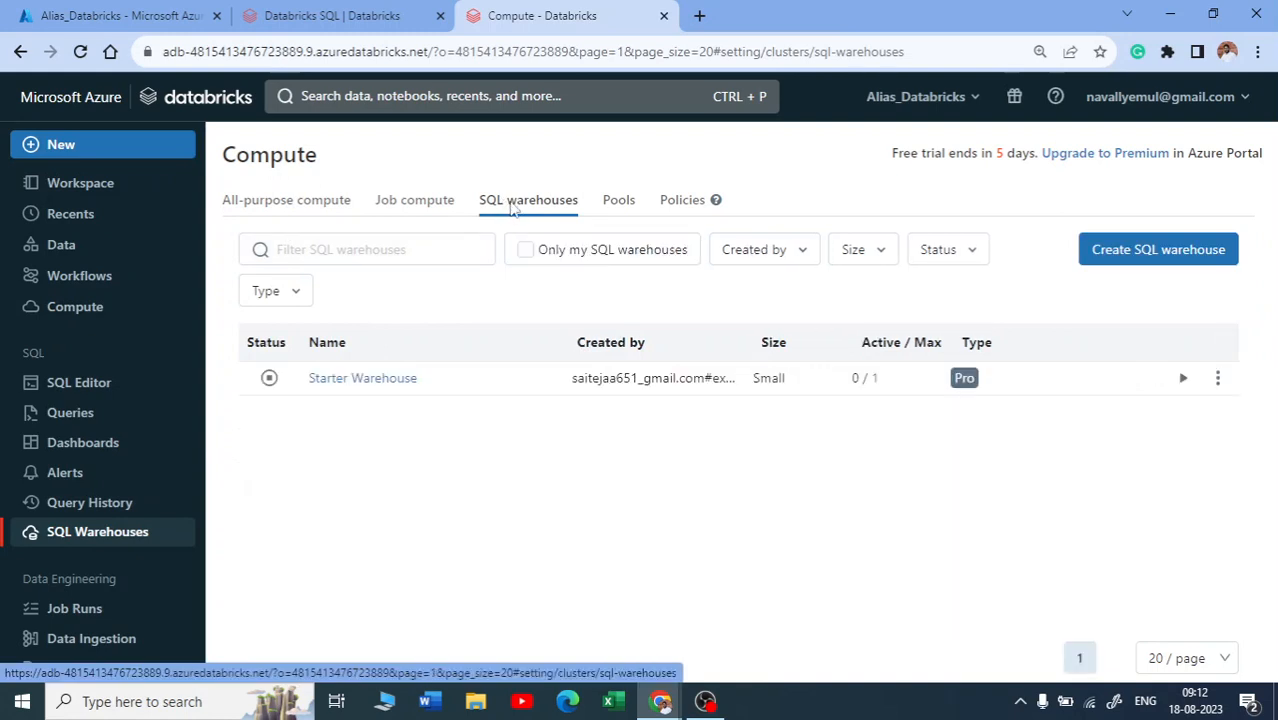
pyautogui.click(1143, 262)
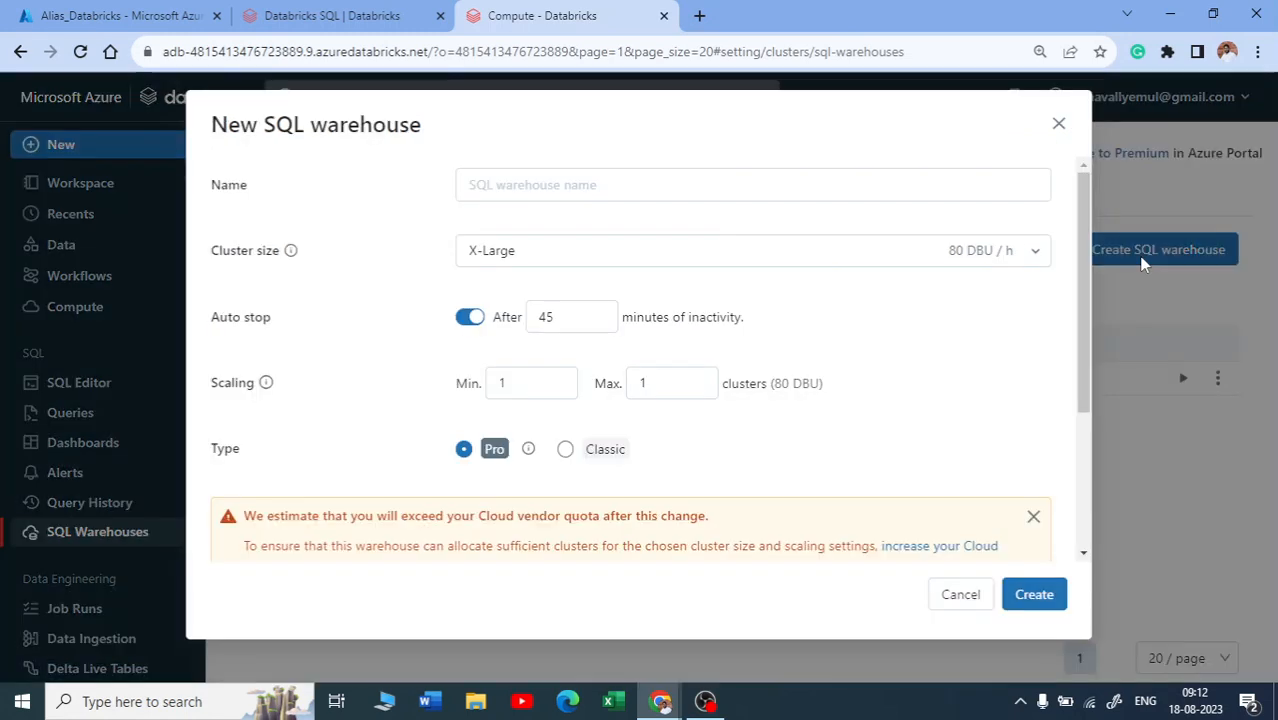
pyautogui.click(553, 186)
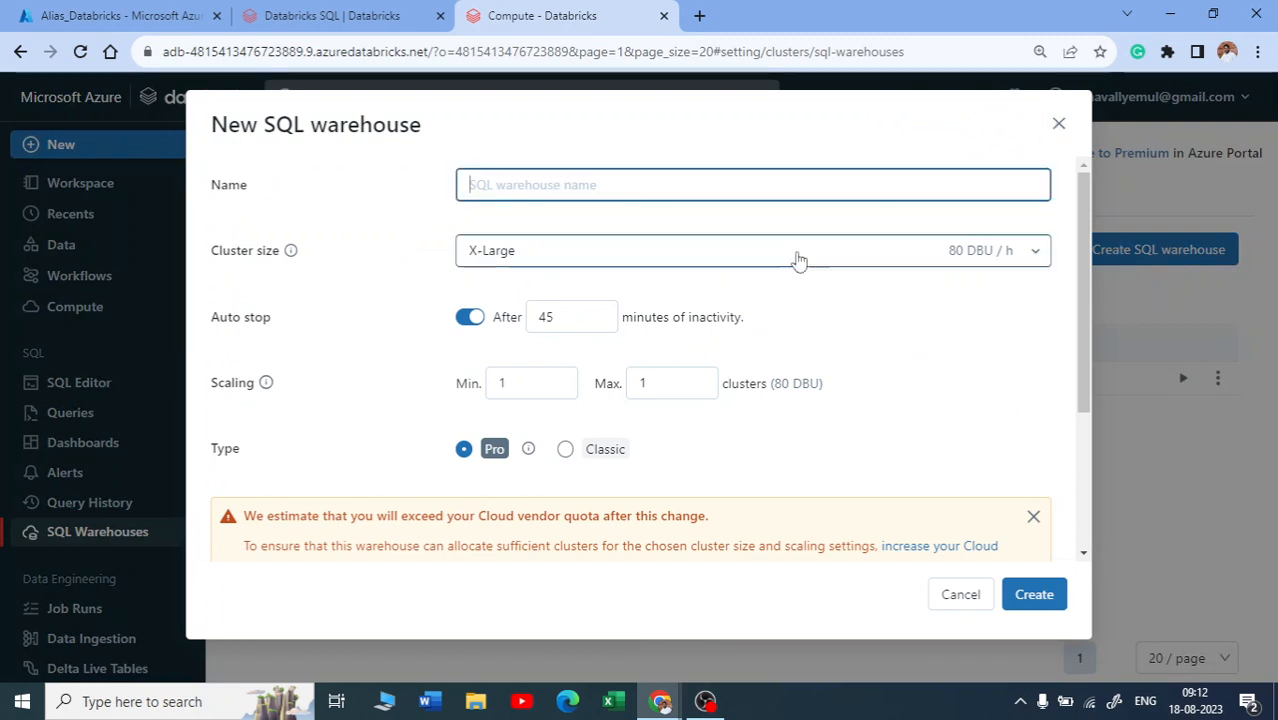
pyautogui.write('Getting started')
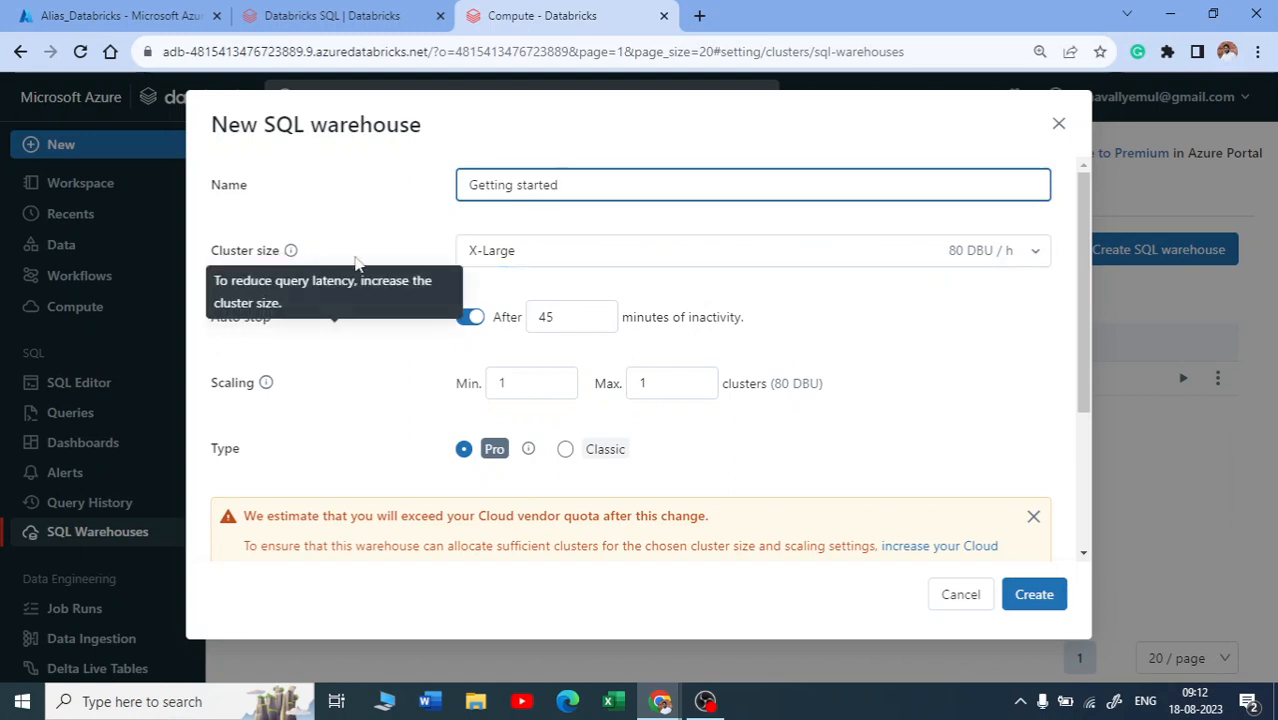
pyautogui.click(1008, 258)
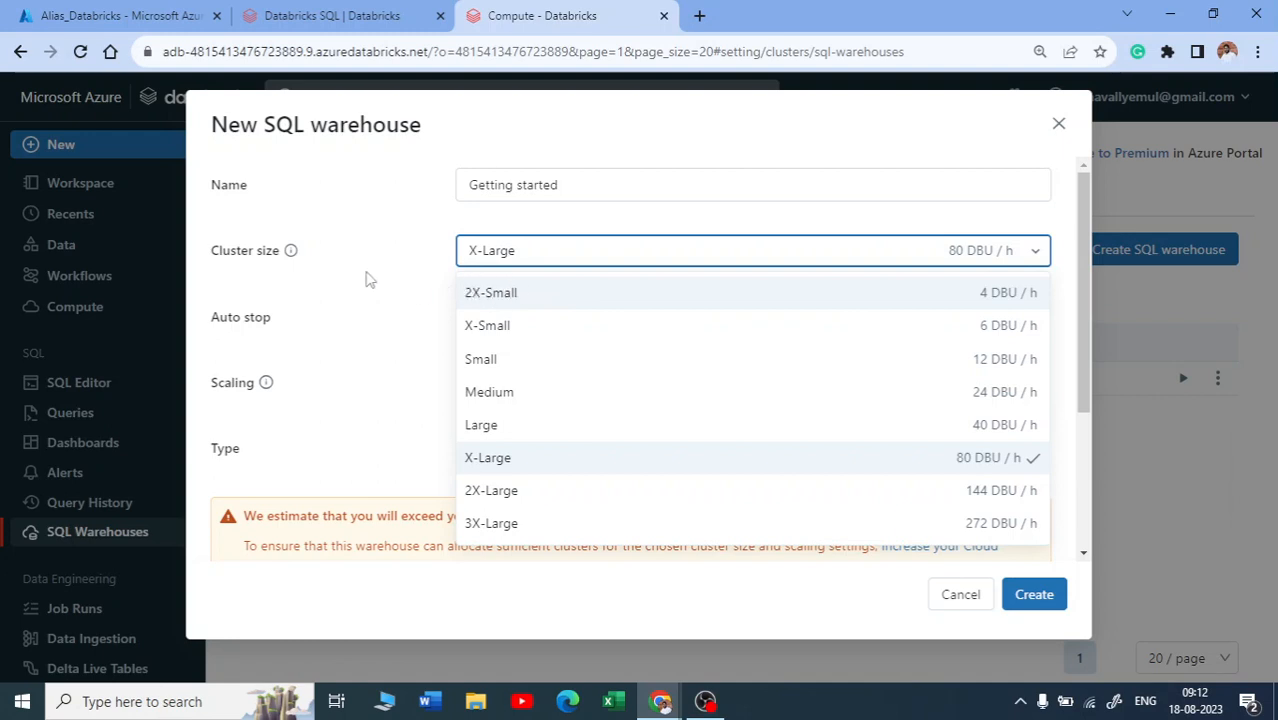
pyautogui.click(499, 296)
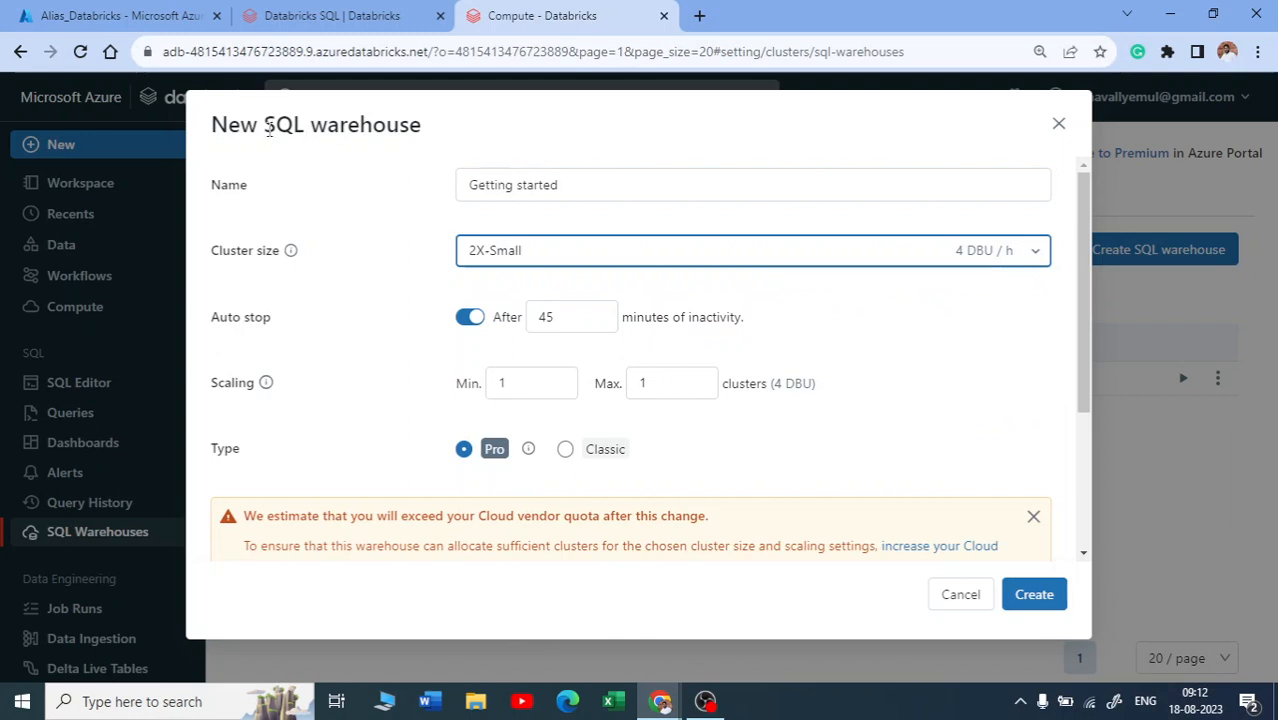
# - Review the available cluster sizes and their DBU-per-hour rates for the new warehouse, keeping 2X-Small selected
pyautogui.moveTo(266, 135); pyautogui.dragTo(423, 127)
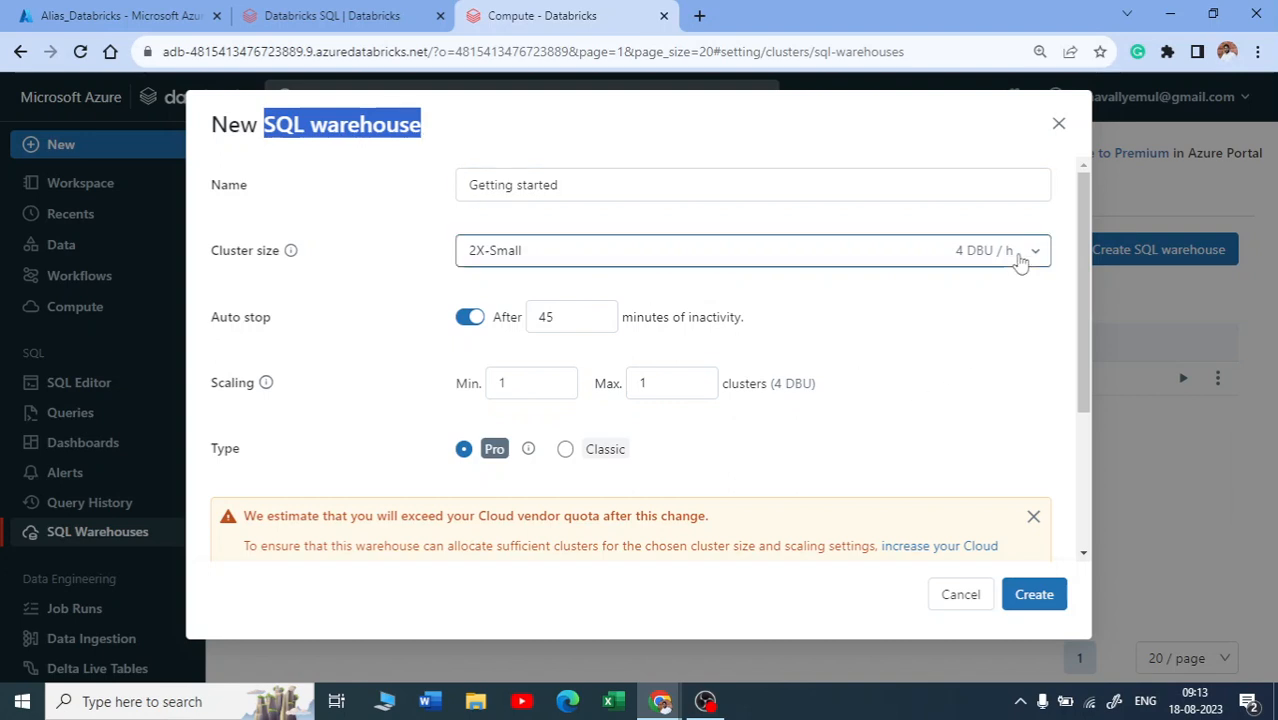
pyautogui.moveTo(258, 248)
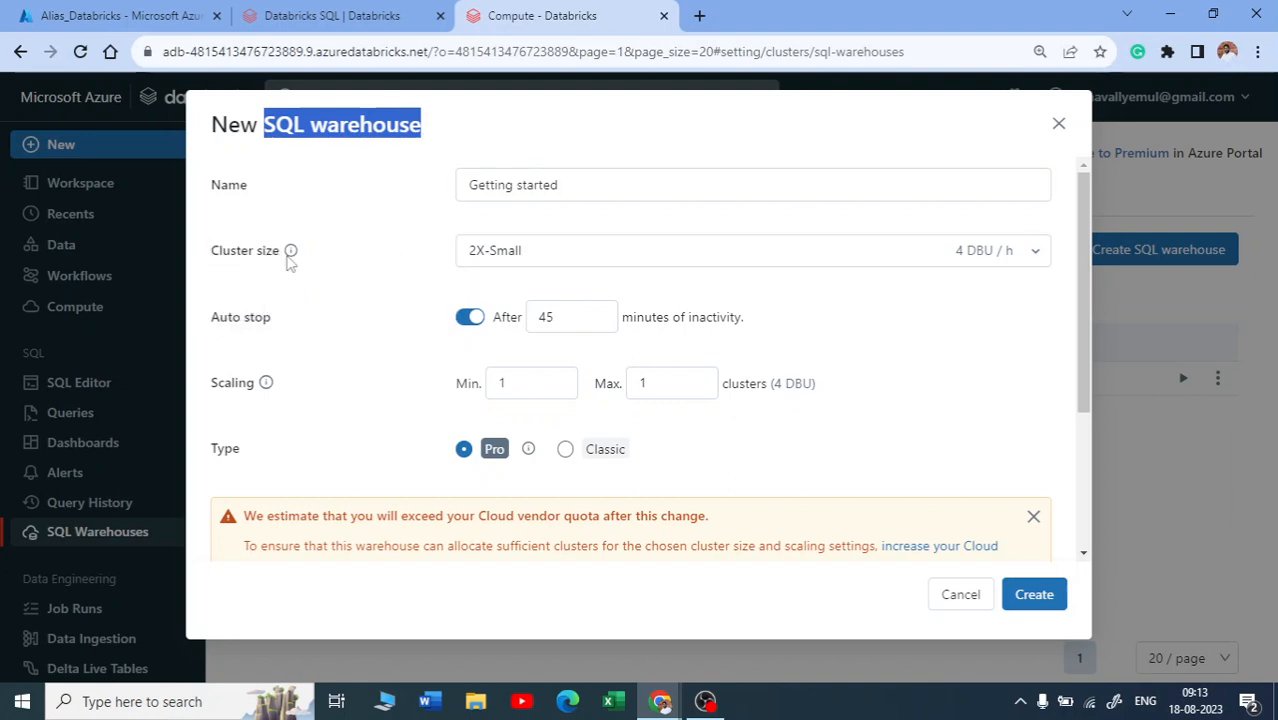
pyautogui.click(995, 262)
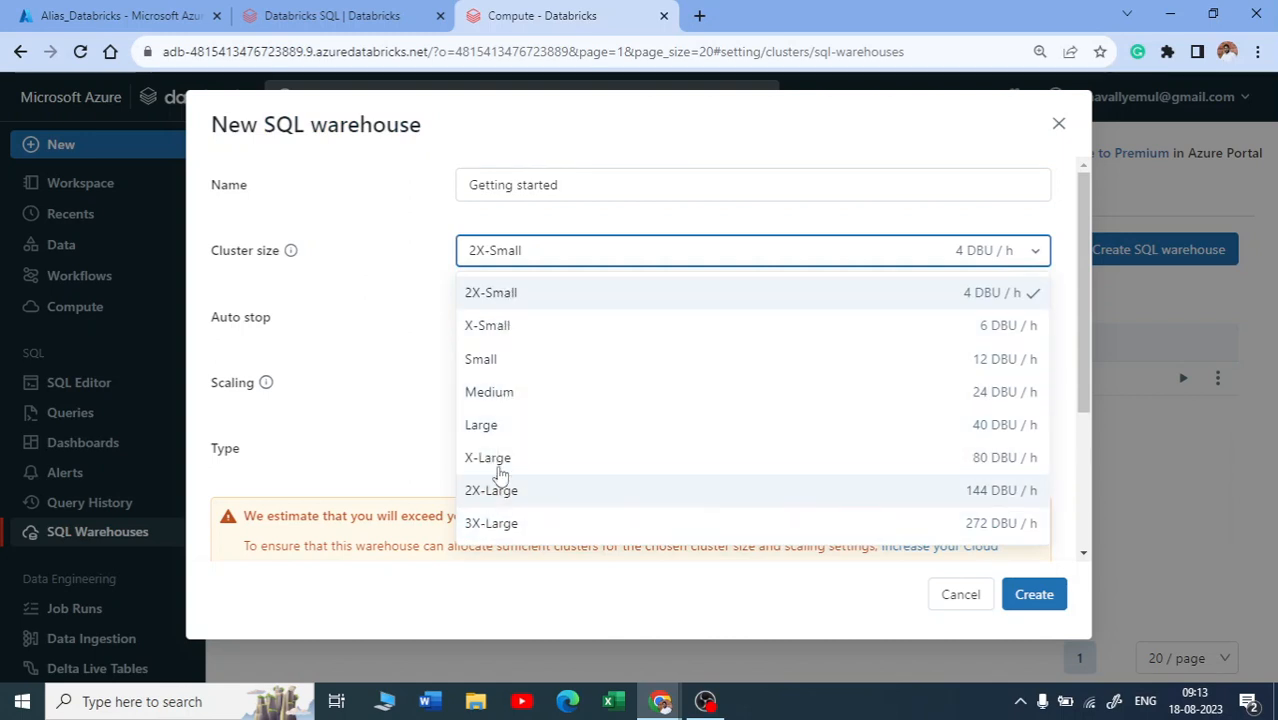
pyautogui.scroll(-3, 504, 500)
pyautogui.scroll(5, 478, 302)
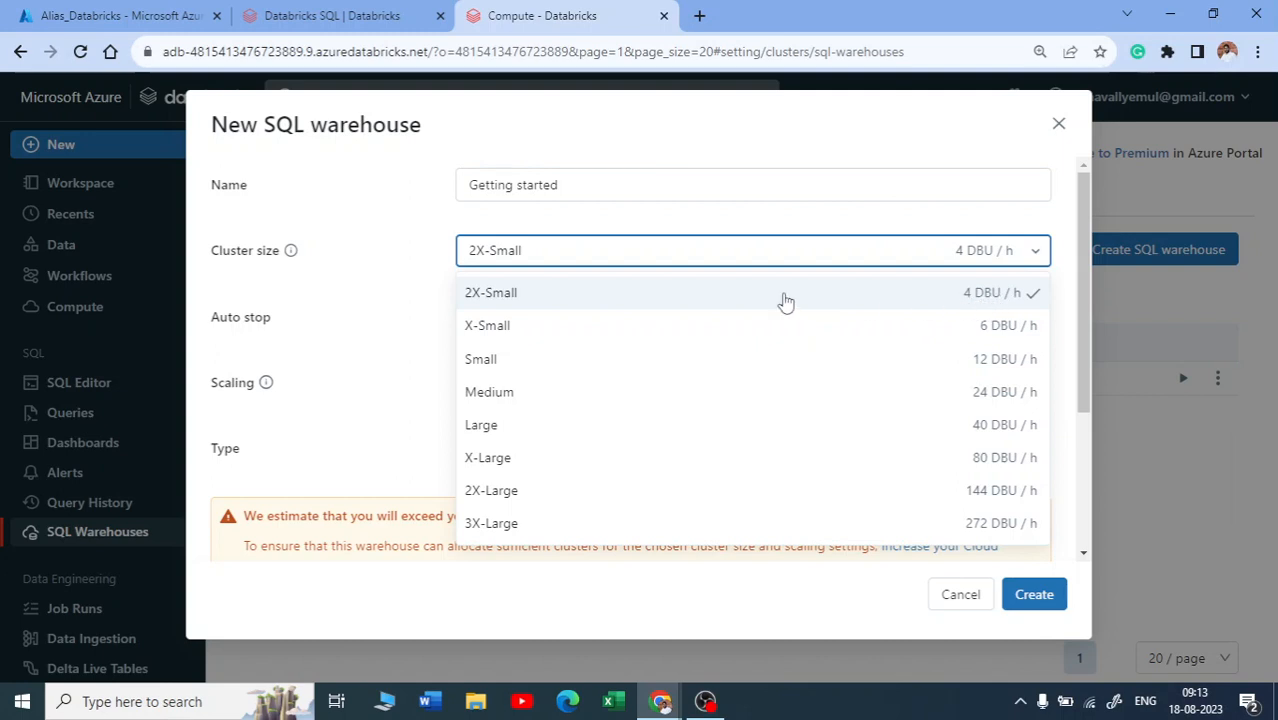
pyautogui.click(512, 300)
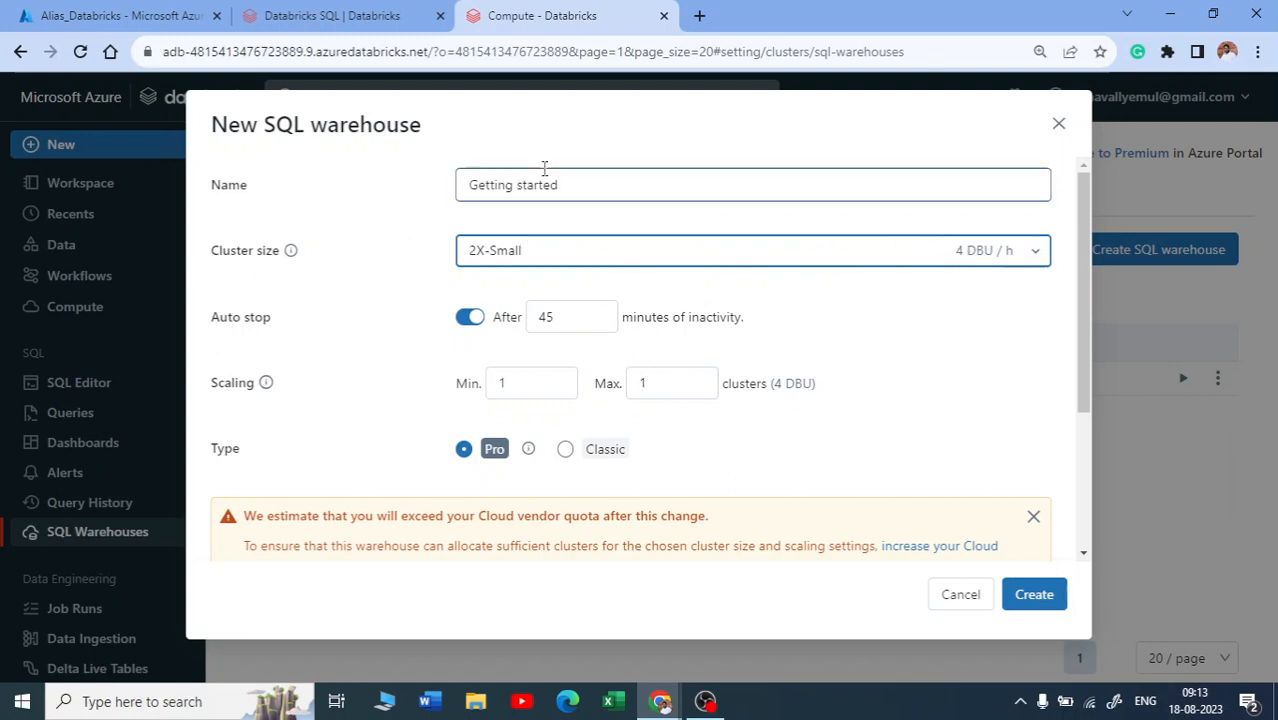
pyautogui.hotkey('alt', 'Tab')
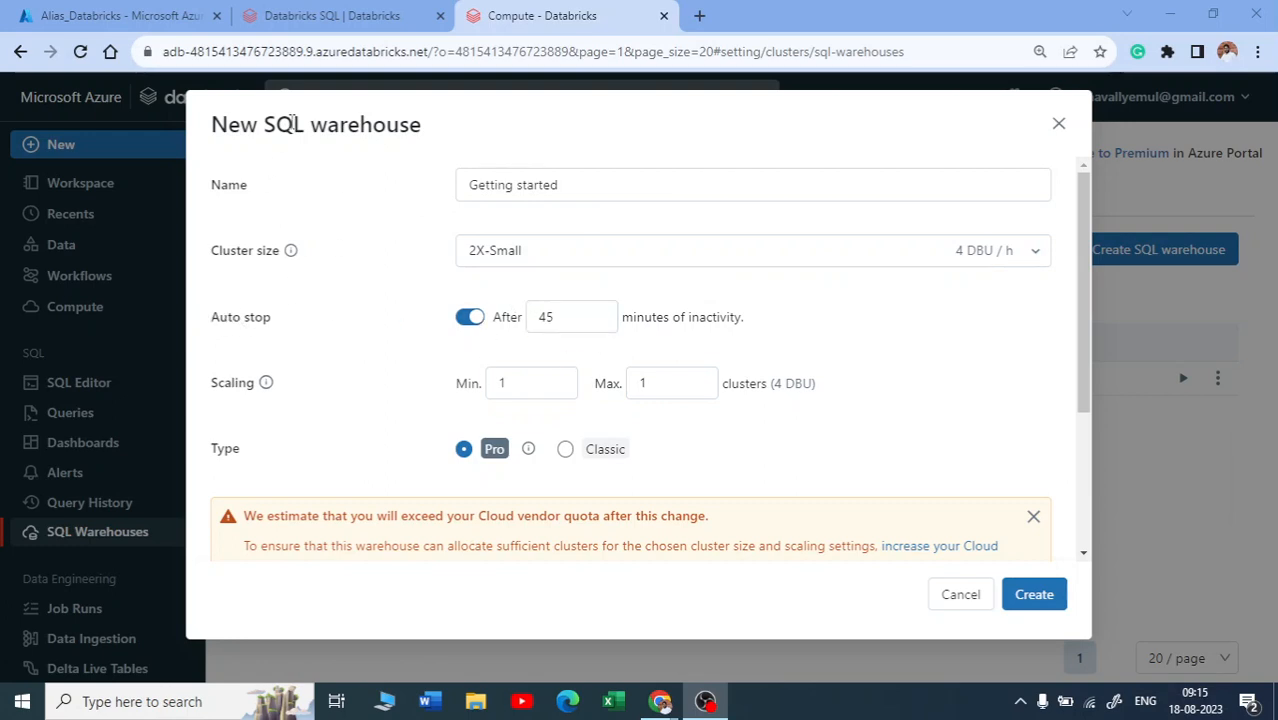
# - Set the new warehouse's auto stop to 20 minutes of inactivity
pyautogui.moveTo(266, 121); pyautogui.dragTo(431, 149)
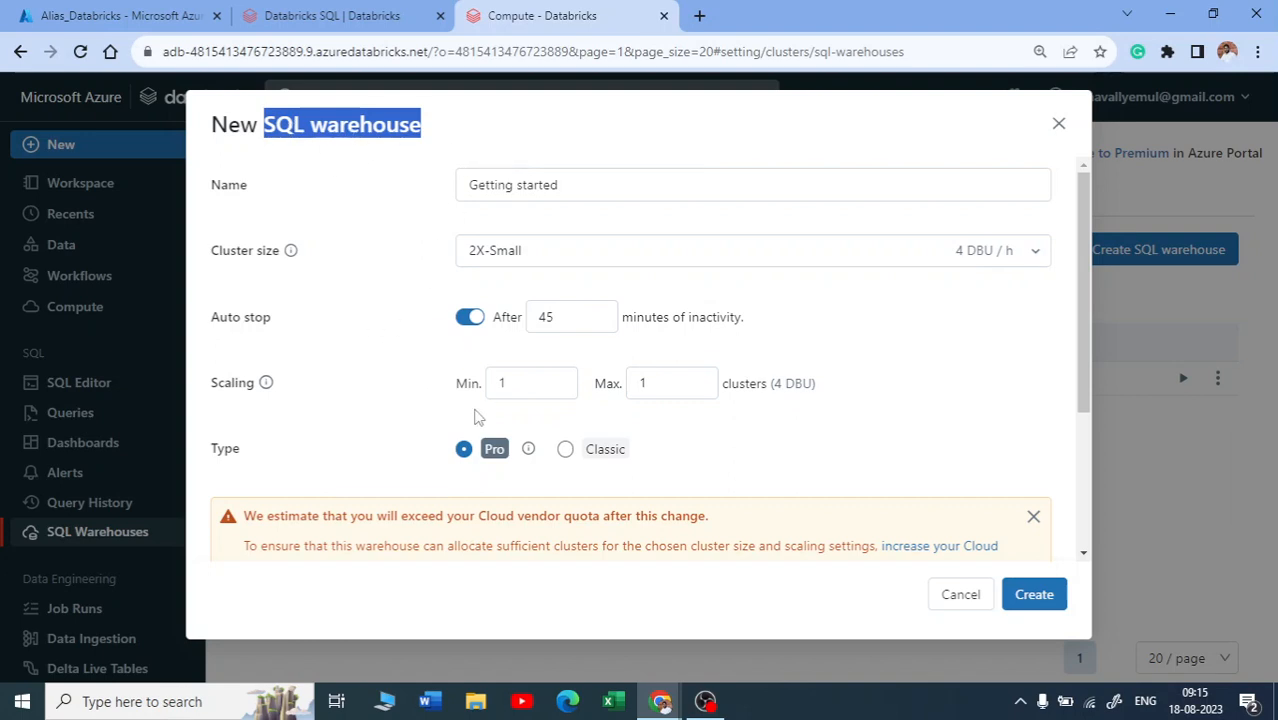
pyautogui.moveTo(657, 318); pyautogui.dragTo(750, 325)
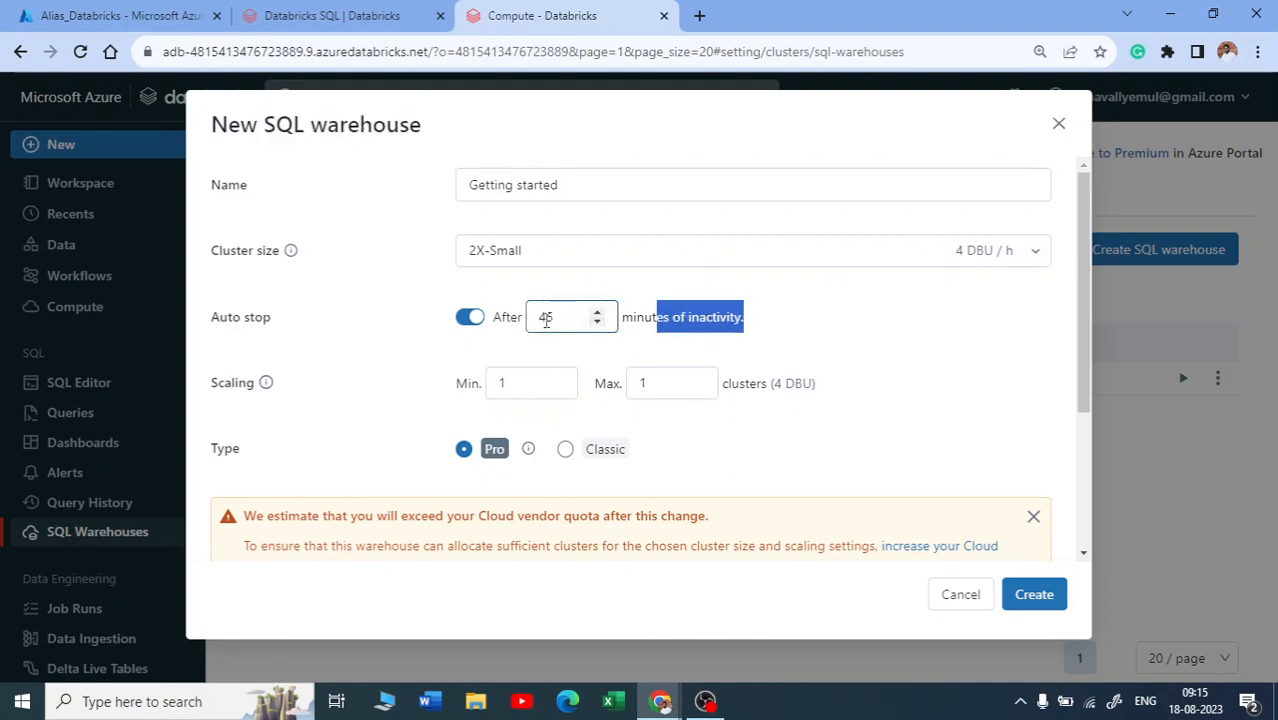
pyautogui.moveTo(546, 318); pyautogui.dragTo(537, 318)
pyautogui.write('20')
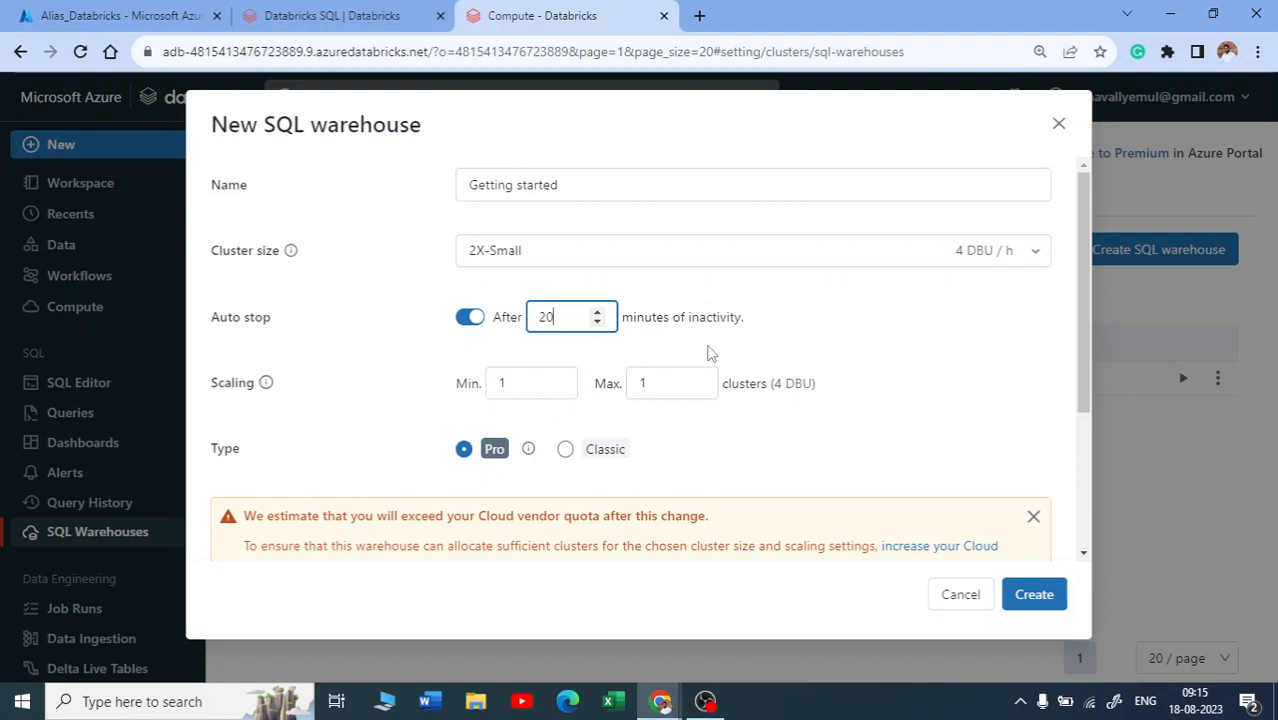
pyautogui.click(779, 346)
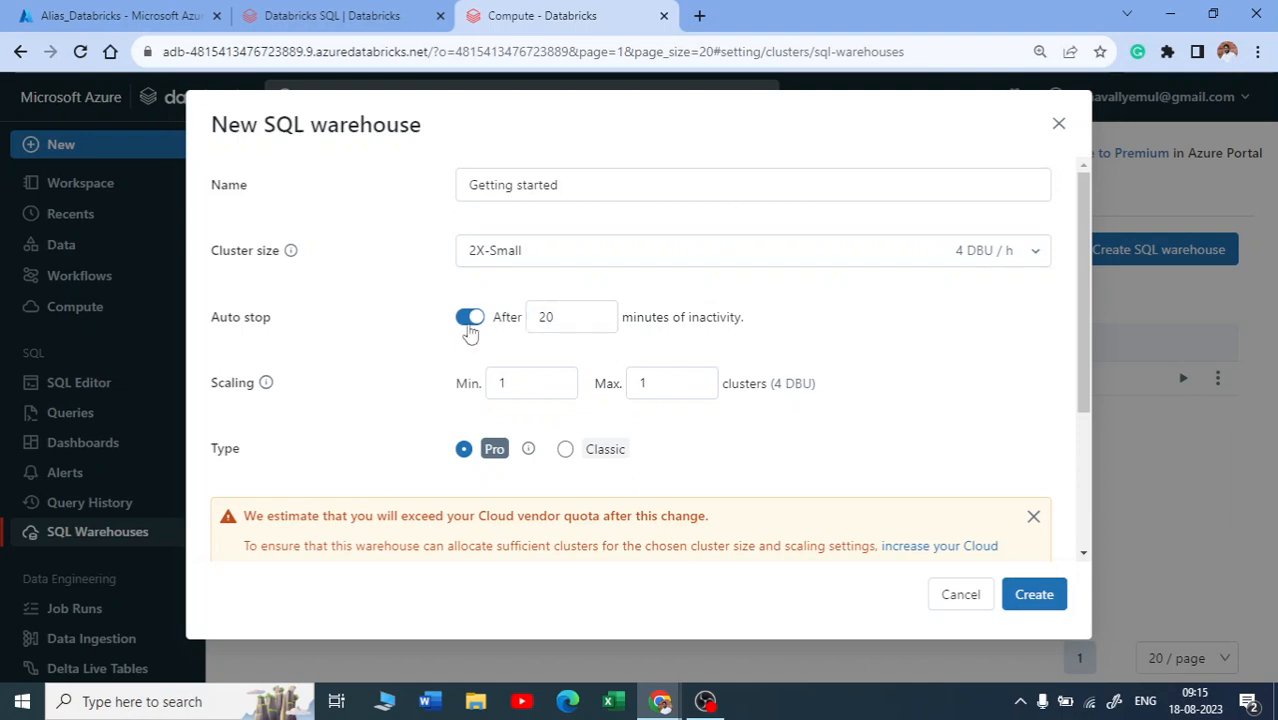
pyautogui.scroll(-1, 446, 326)
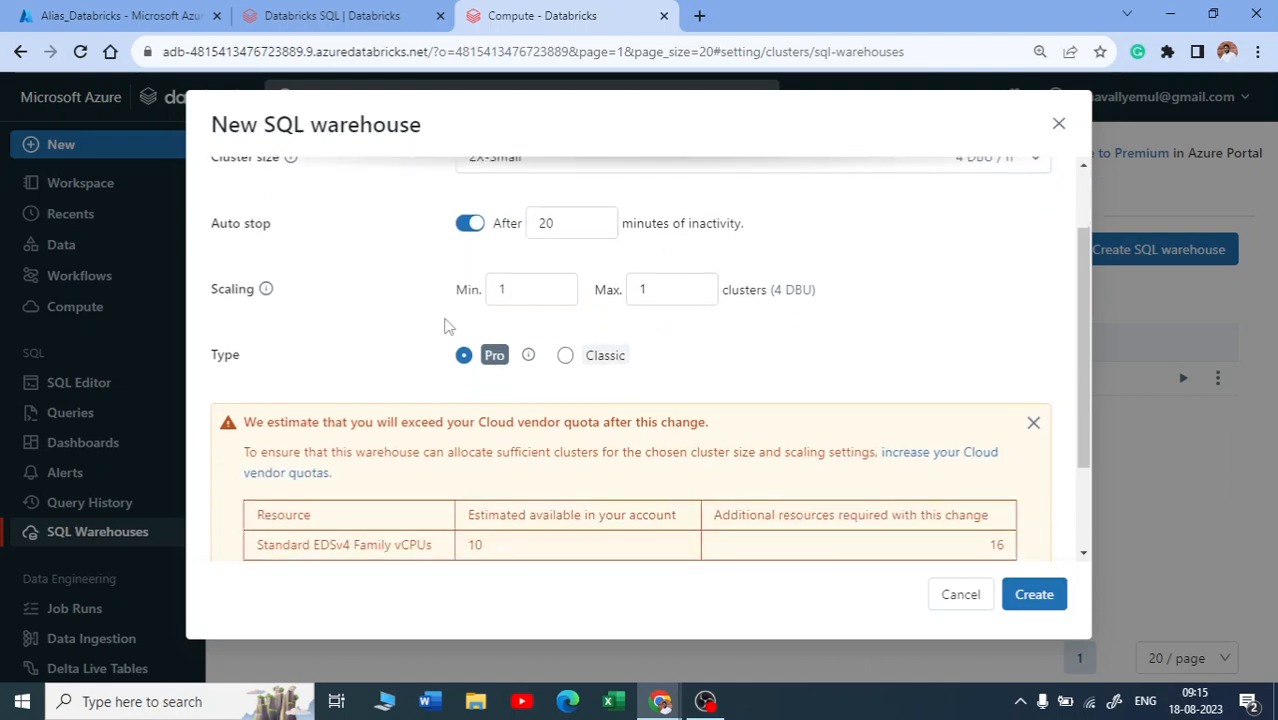
pyautogui.scroll(1, 307, 296)
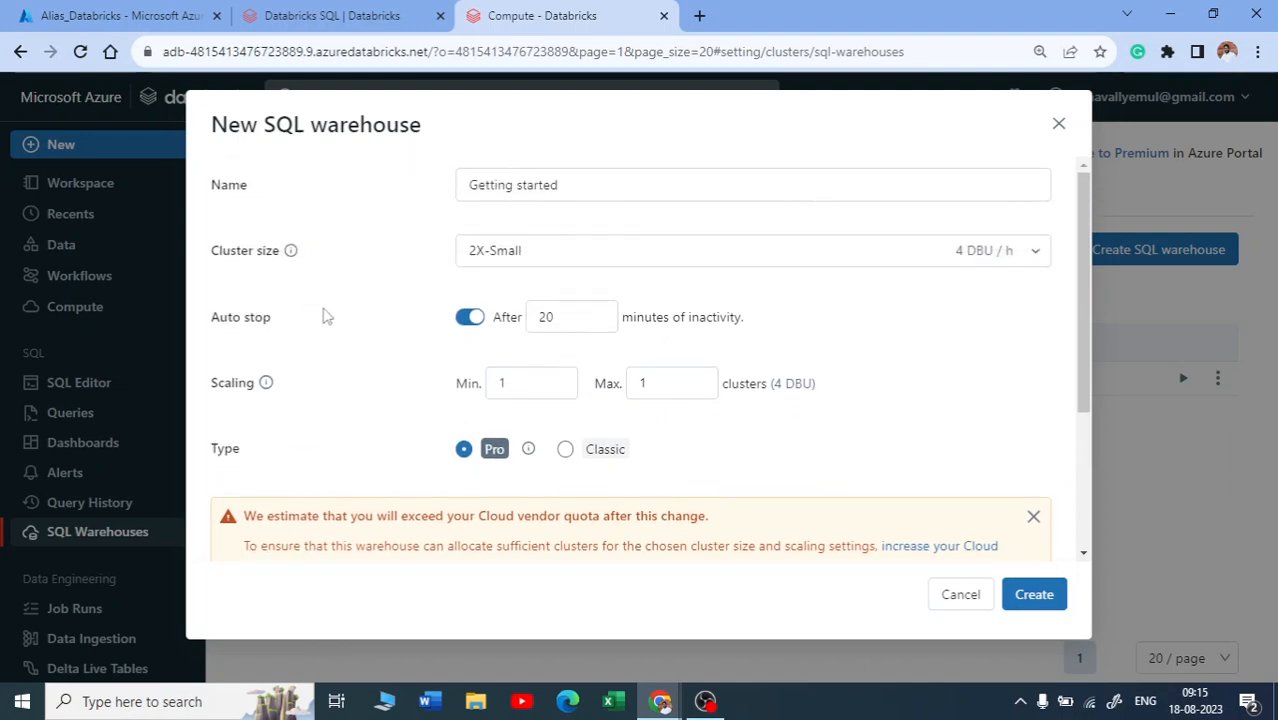
# - Highlight "SQL warehouse" in the form's title and look over the cluster size options without changing the selection
pyautogui.moveTo(266, 124); pyautogui.dragTo(421, 124)
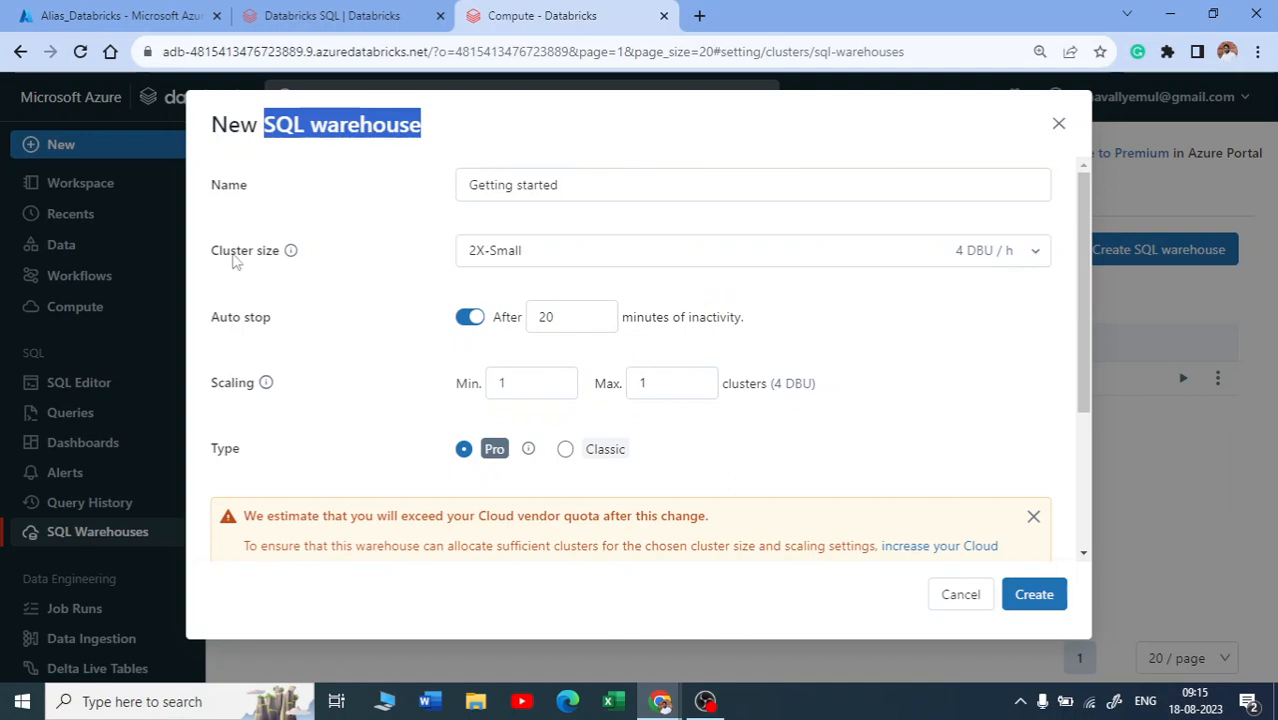
pyautogui.click(963, 250)
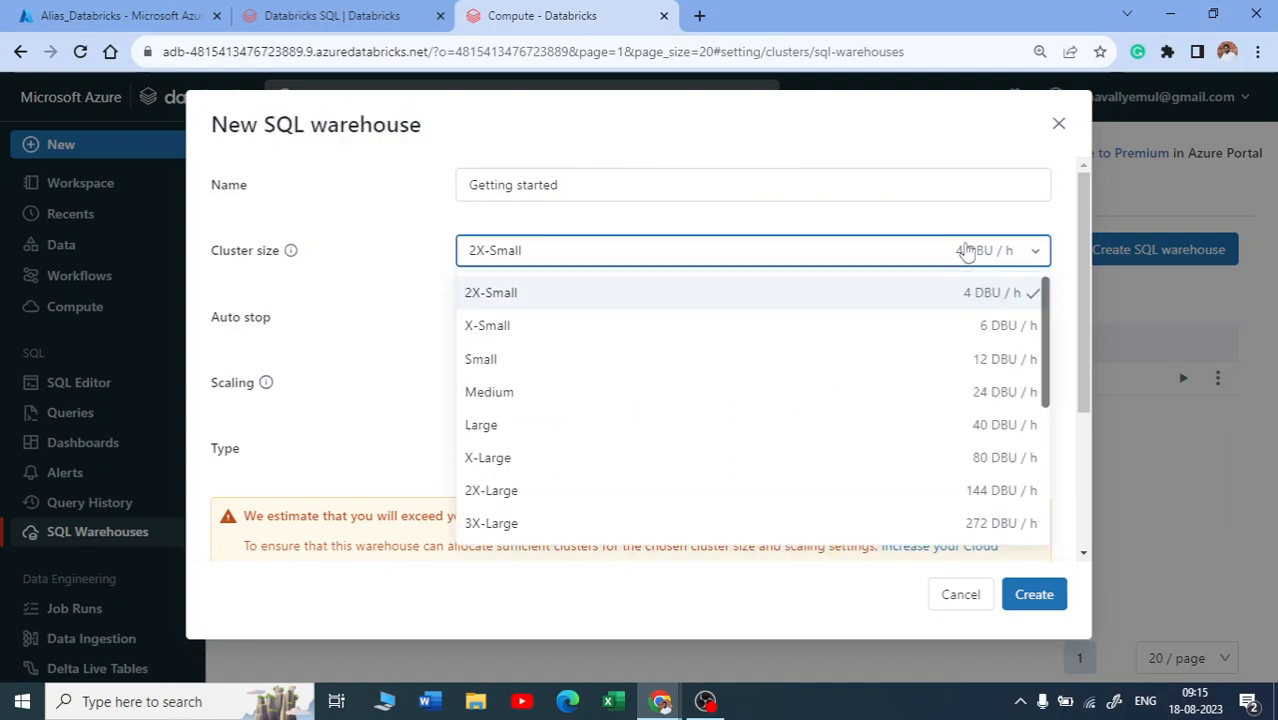
pyautogui.click(348, 287)
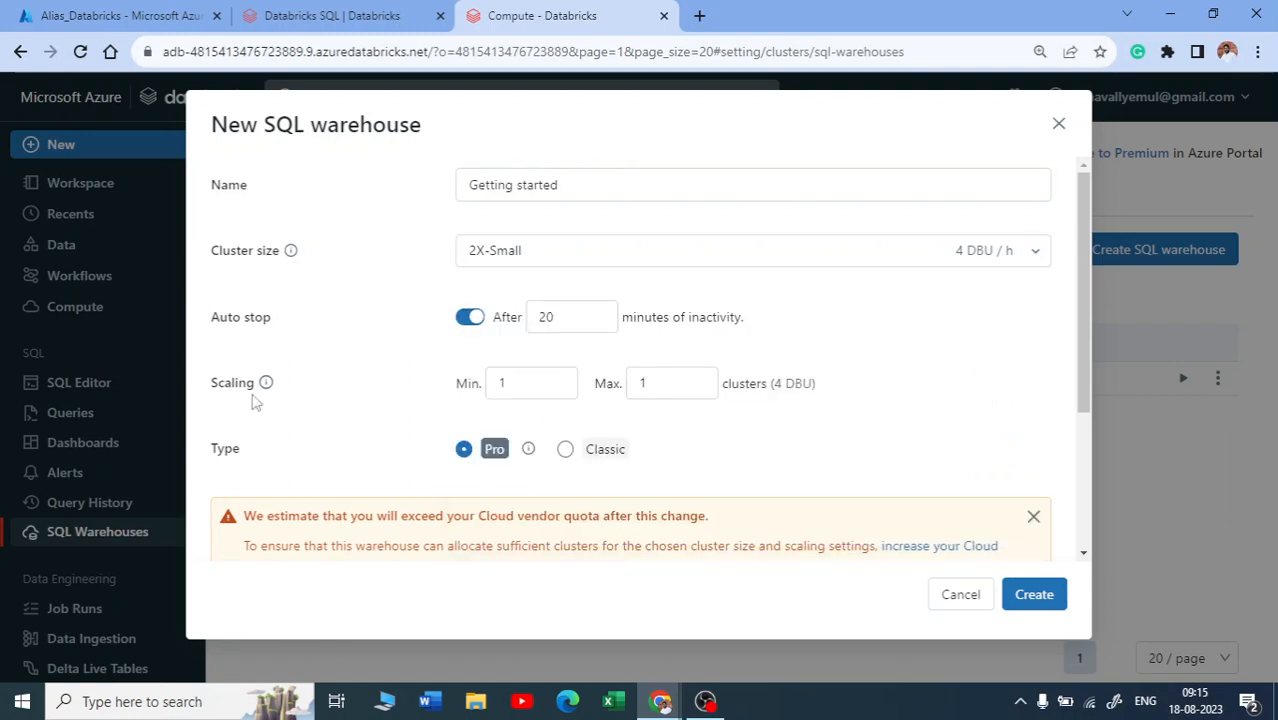
# - Read the explanation of warehouse scaling and set the maximum number of clusters to 2
pyautogui.moveTo(268, 390)
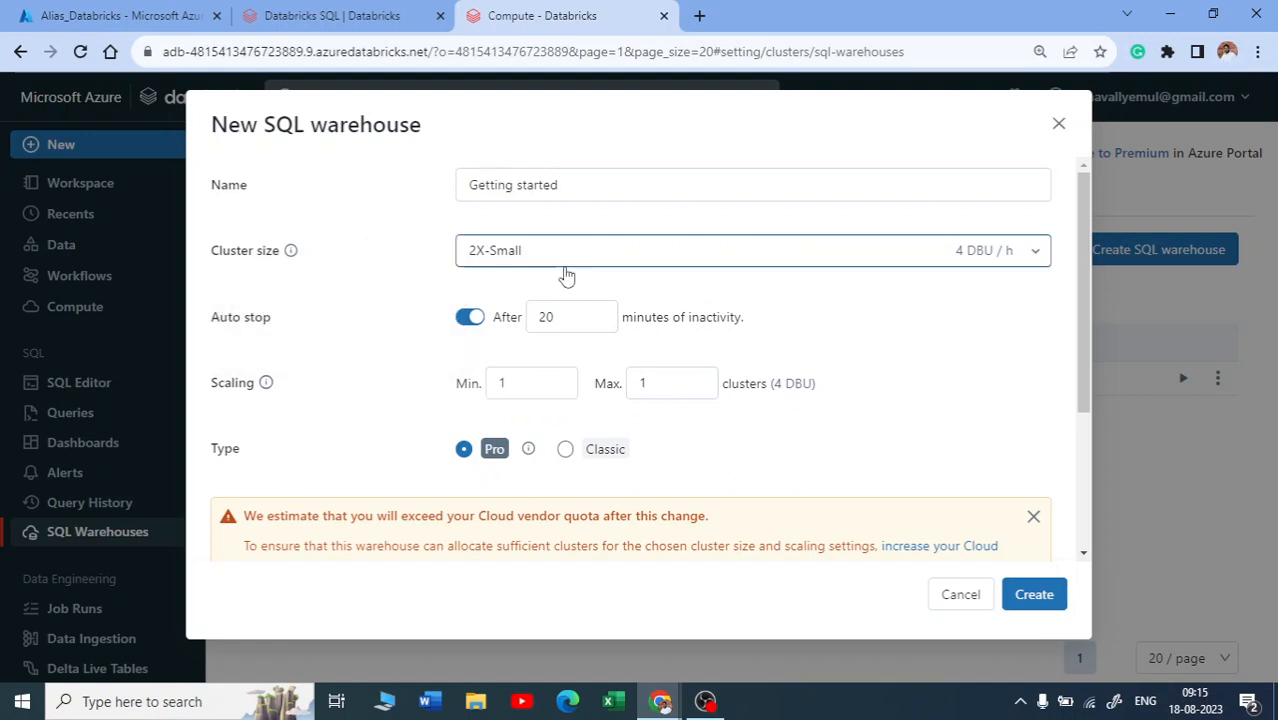
pyautogui.click(510, 388)
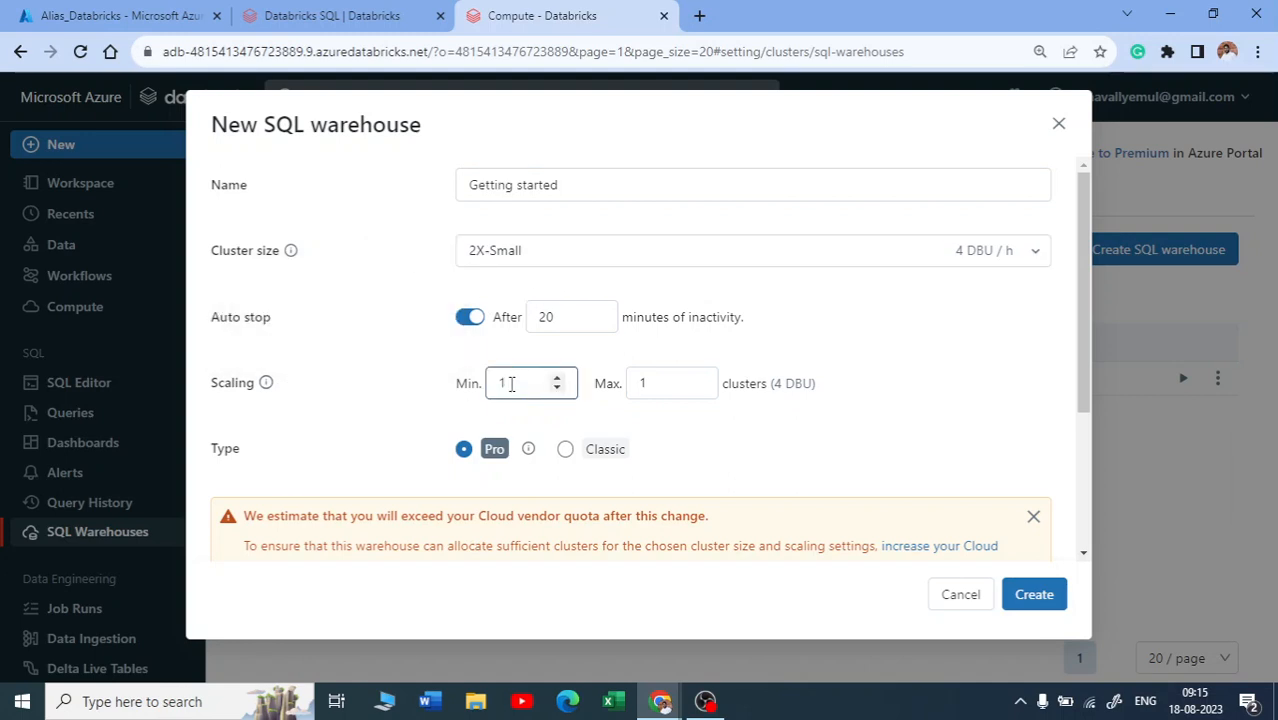
pyautogui.click(665, 388)
pyautogui.moveTo(665, 388); pyautogui.dragTo(638, 388)
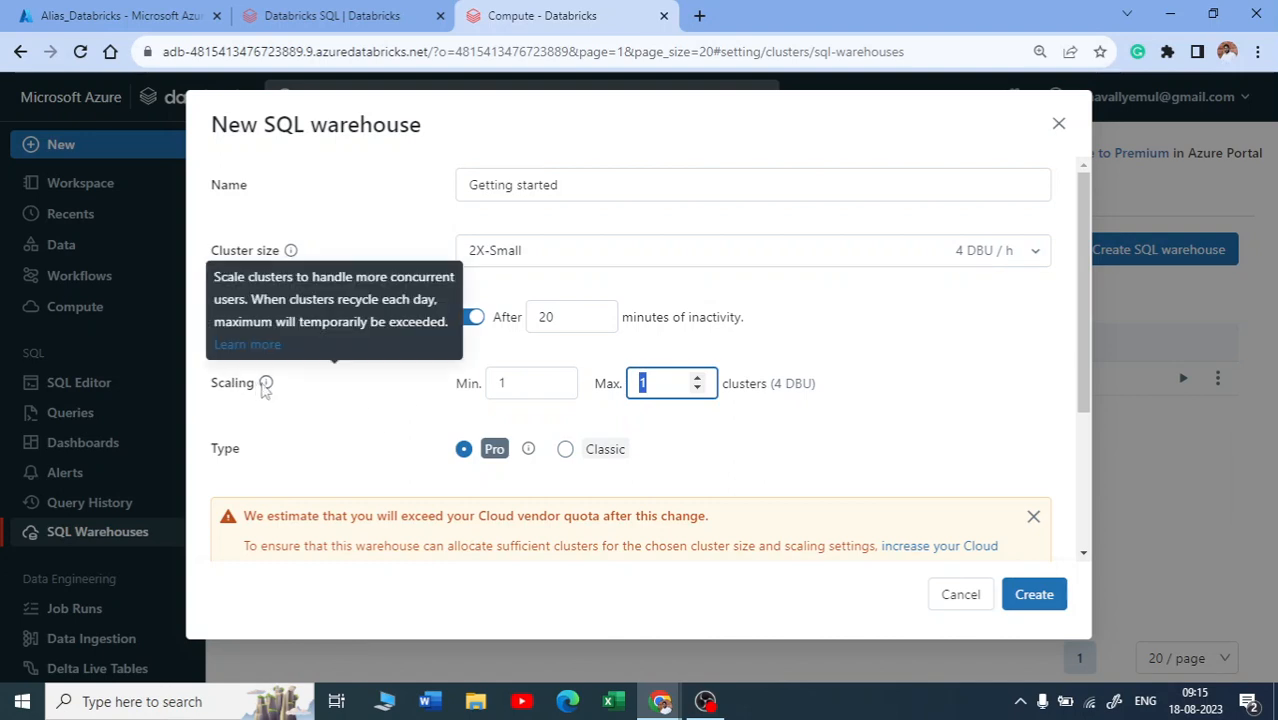
pyautogui.write('2')
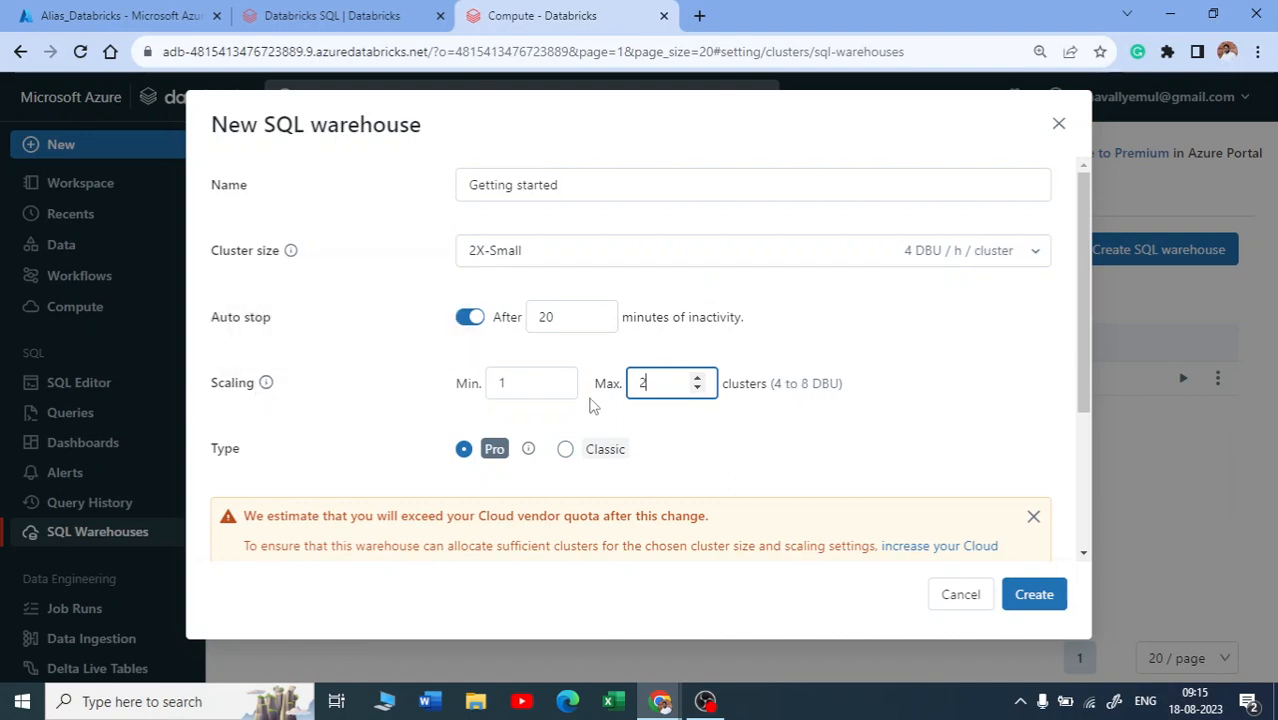
# - Examine the minimum and maximum cluster counts and highlight the DBU range shown beside them
pyautogui.click(515, 383)
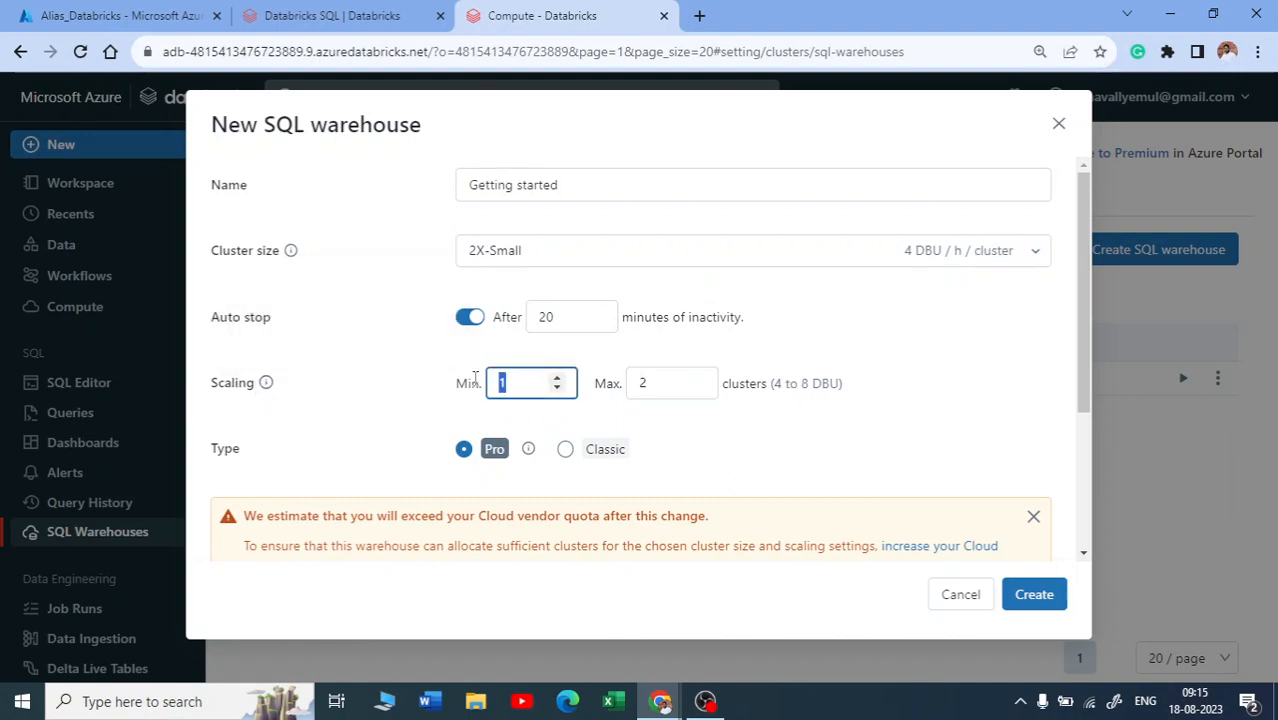
pyautogui.click(645, 381)
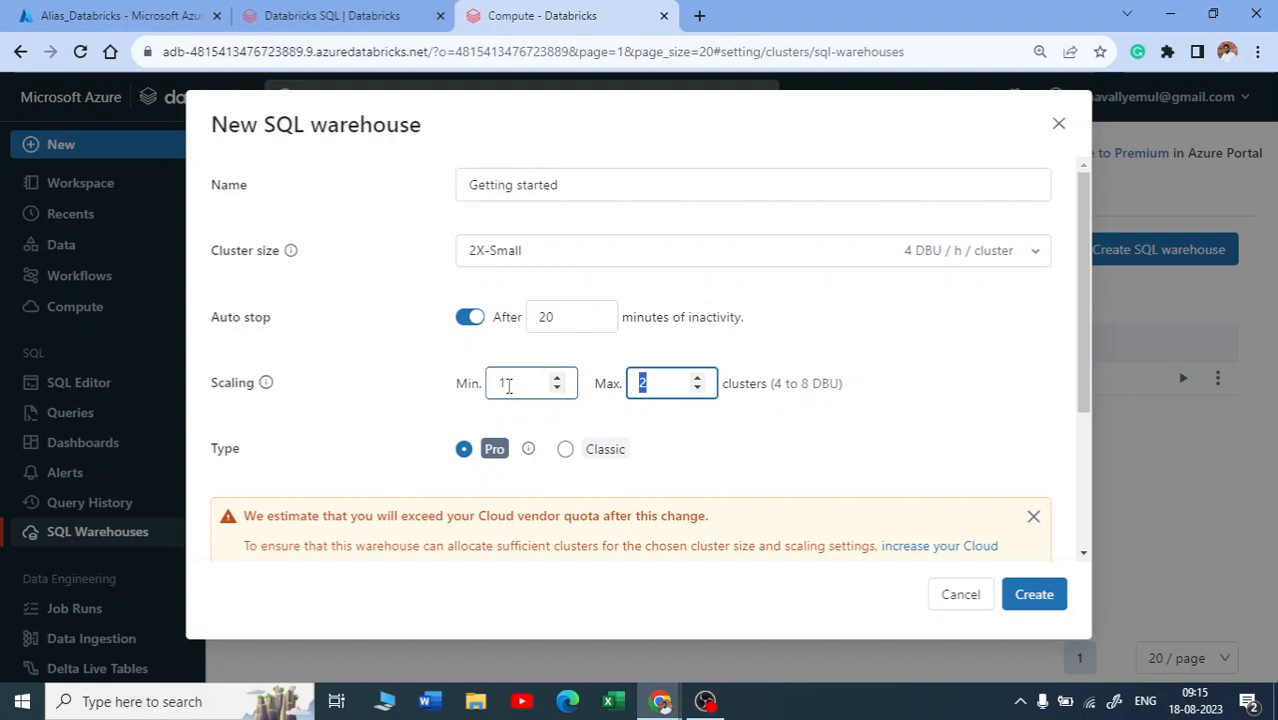
pyautogui.click(503, 385)
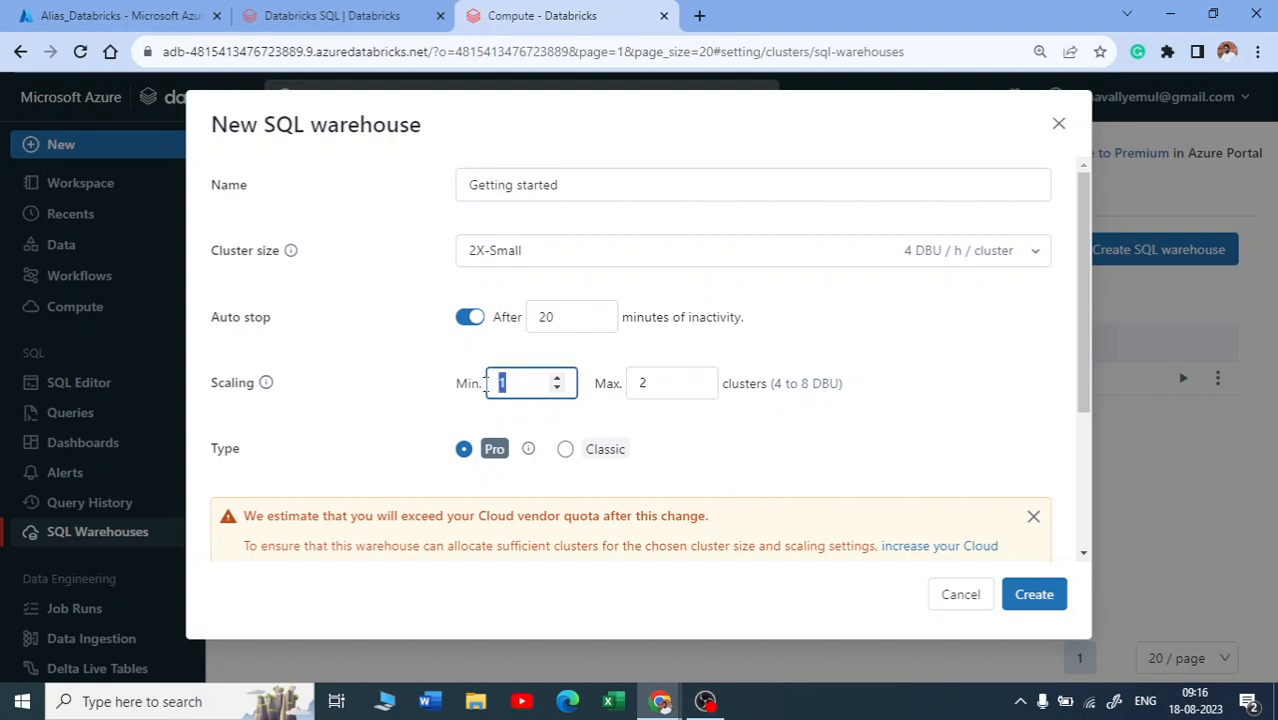
pyautogui.click(645, 384)
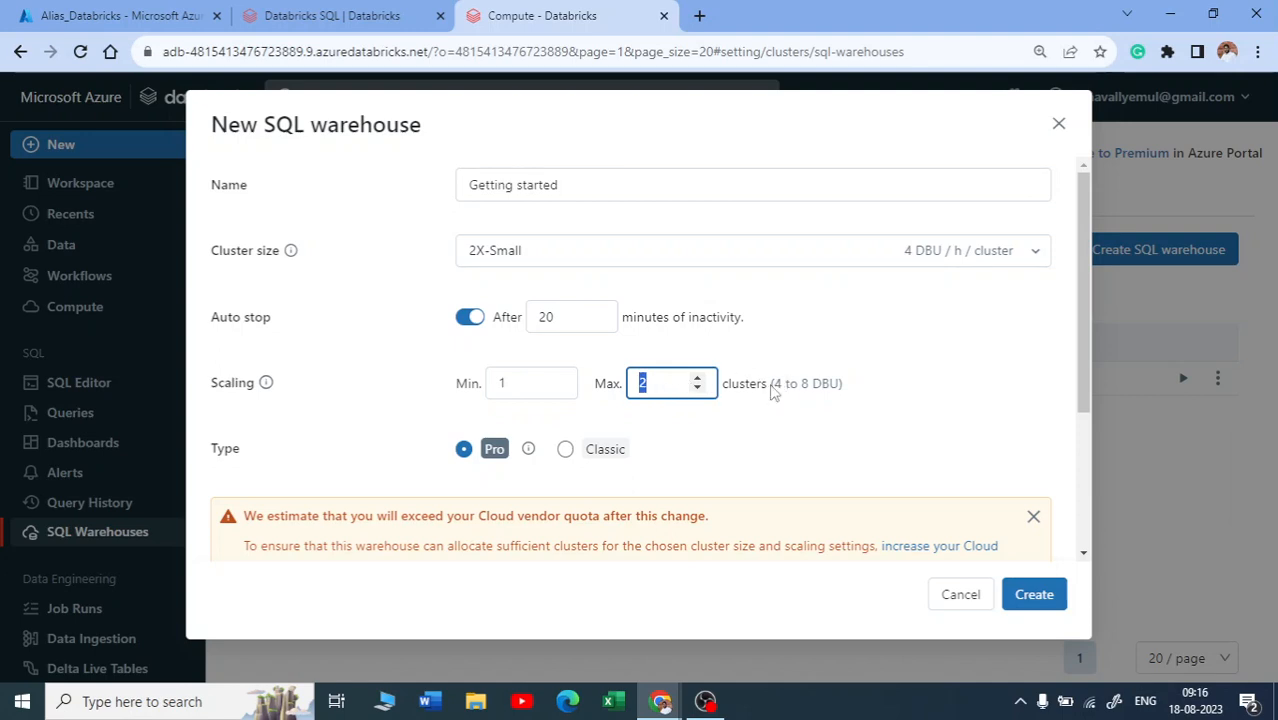
pyautogui.moveTo(772, 392); pyautogui.dragTo(814, 392)
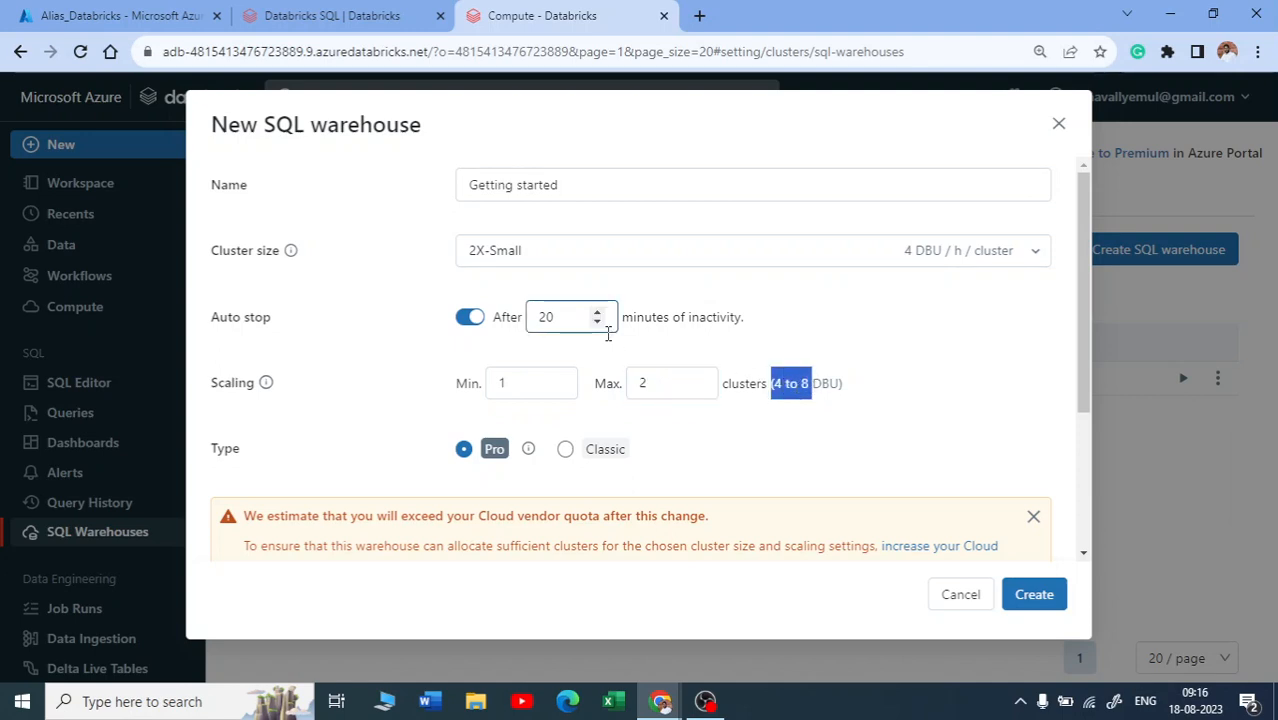
# - Change the warehouse's cluster size to X-Small and highlight the lower value of the DBU range
pyautogui.click(1034, 251)
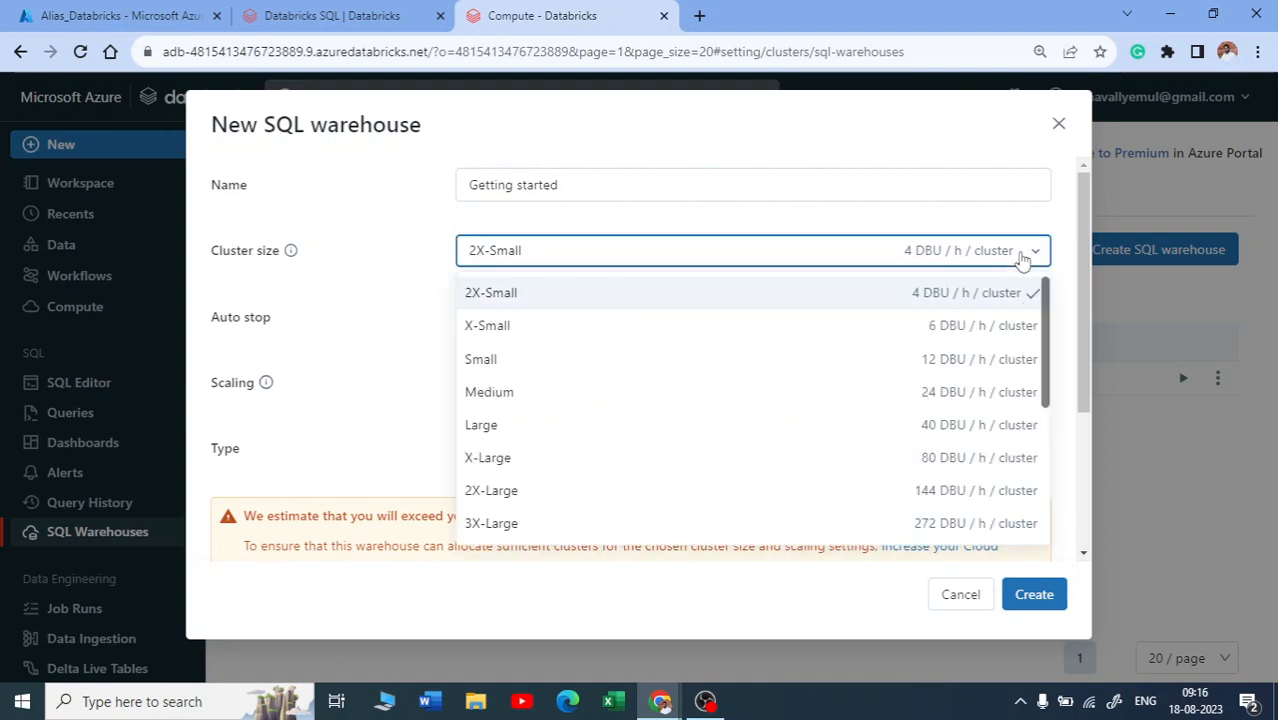
pyautogui.click(491, 328)
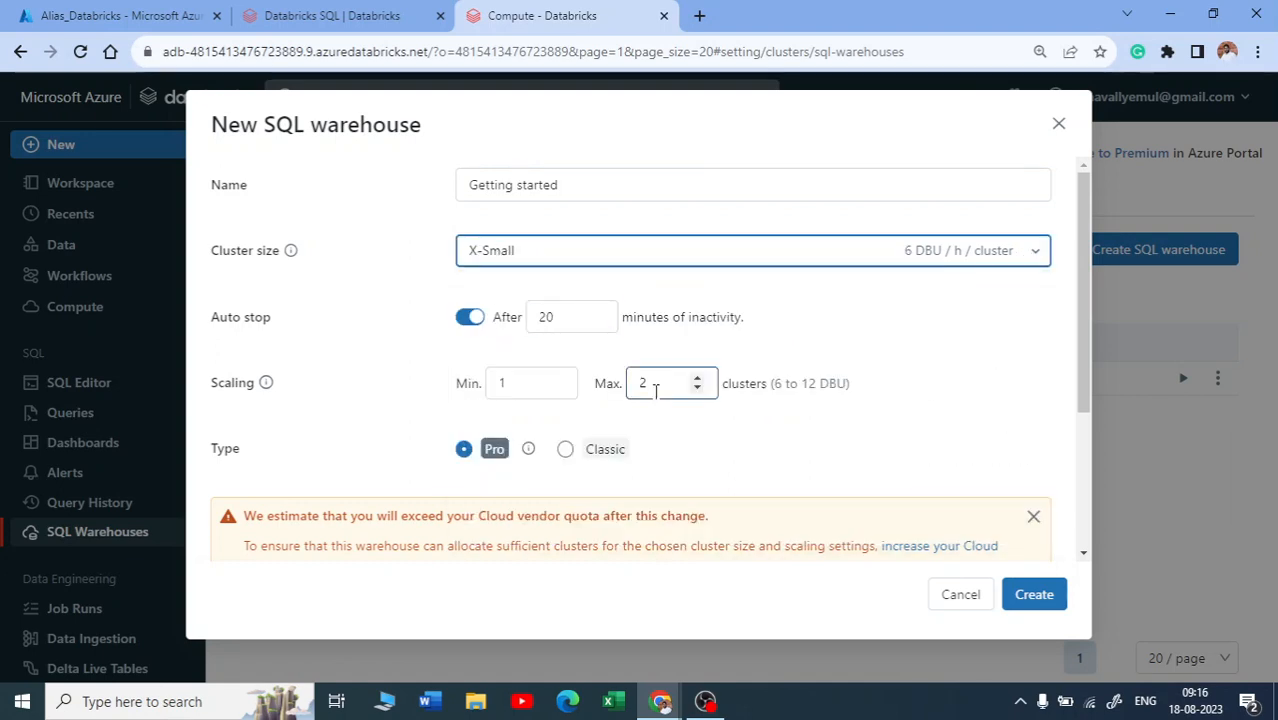
pyautogui.click(780, 388)
pyautogui.moveTo(782, 388); pyautogui.dragTo(769, 386)
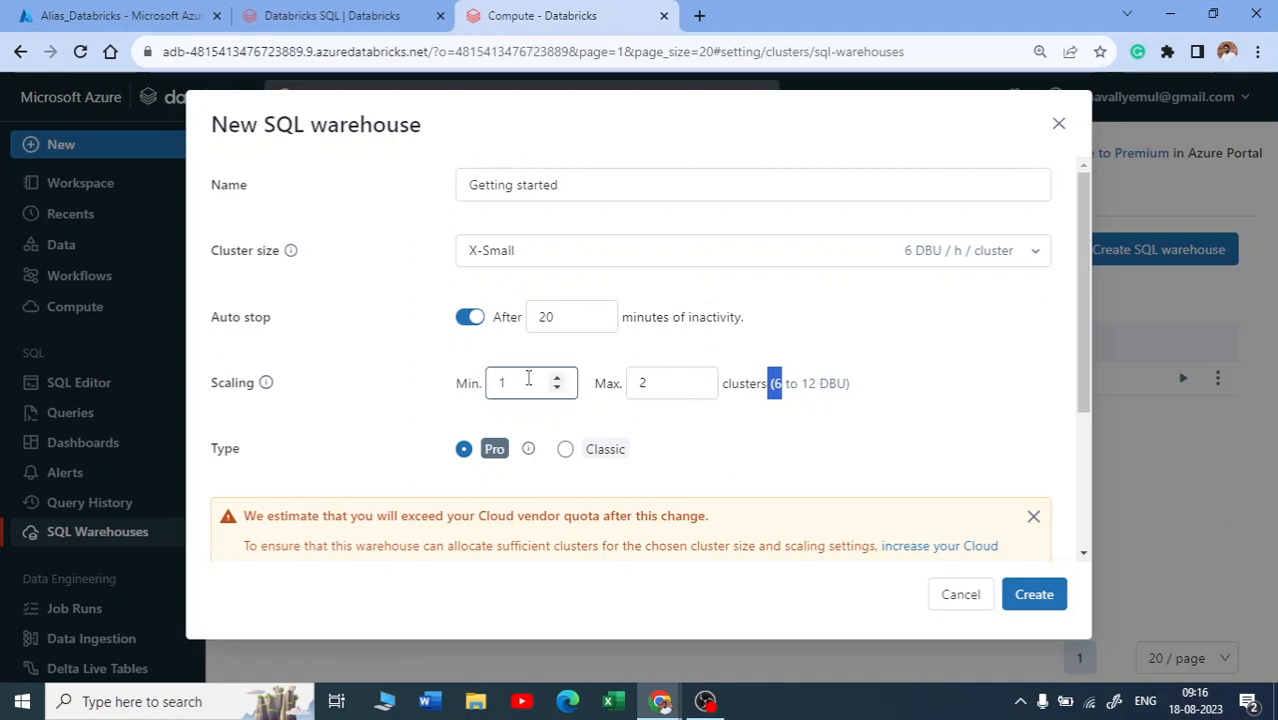
# - Set the warehouse's cluster size to 2X-Small and its maximum number of clusters to 1
pyautogui.click(770, 262)
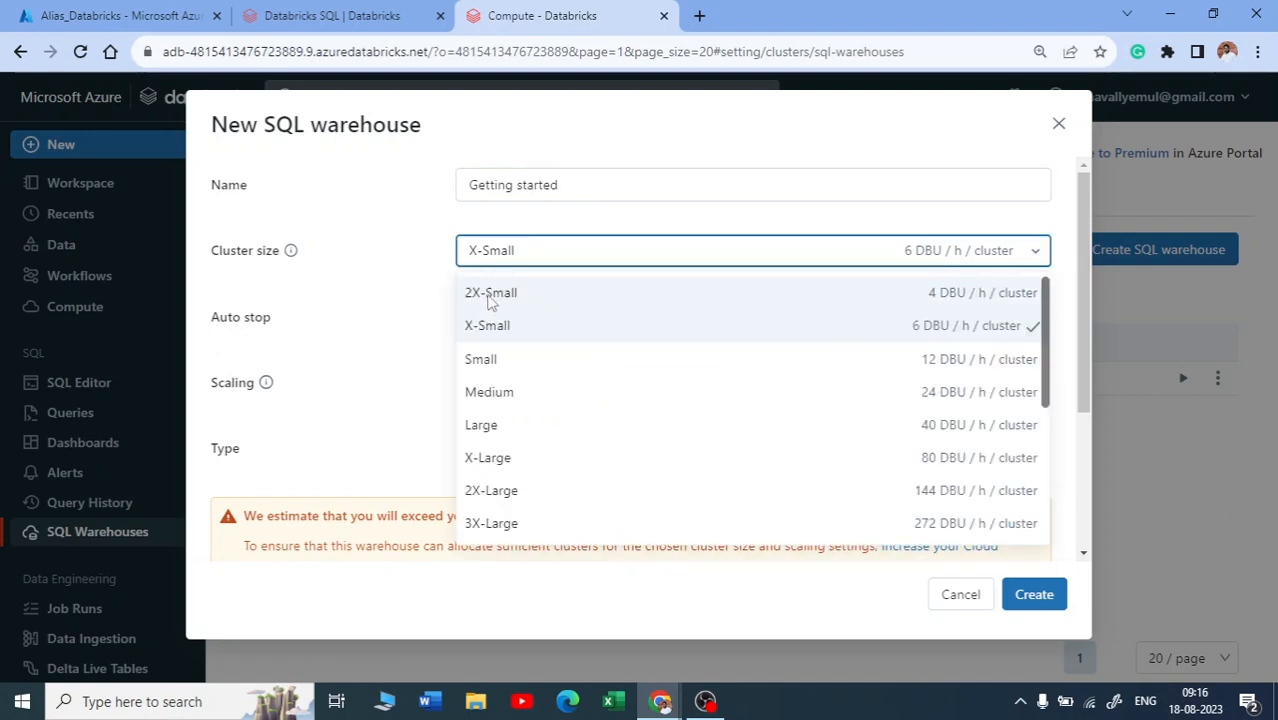
pyautogui.click(484, 298)
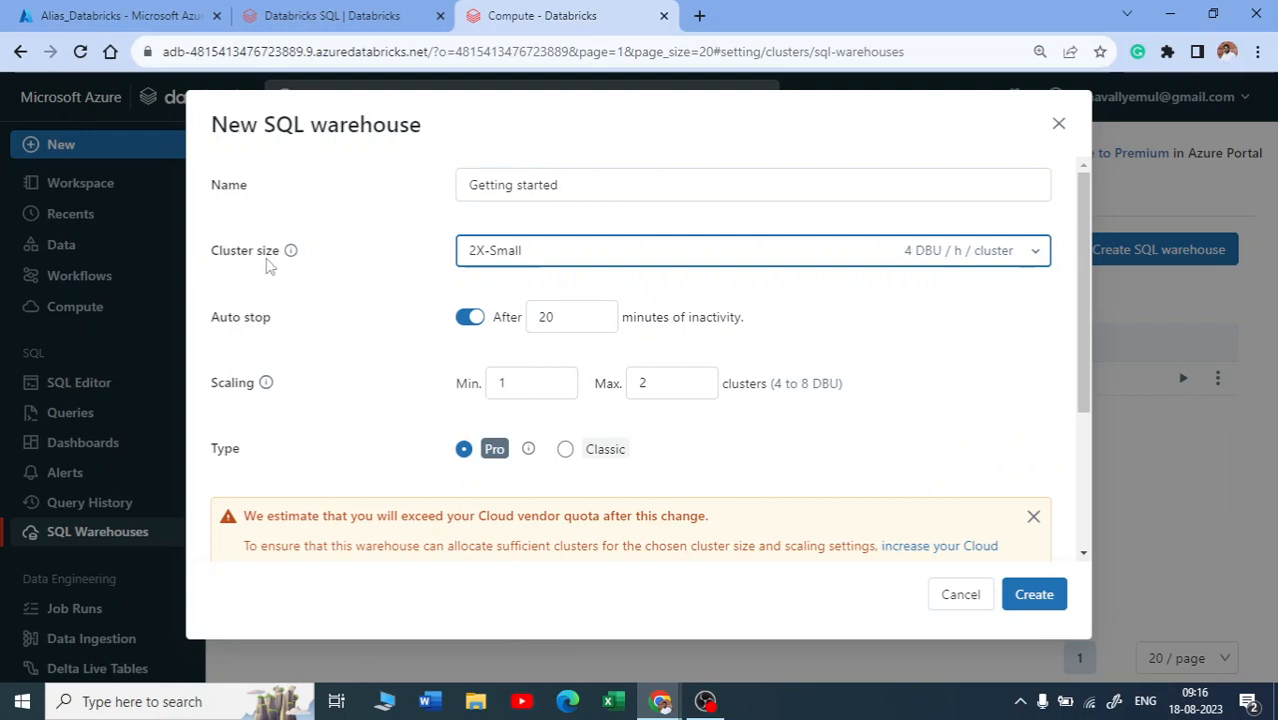
pyautogui.click(658, 385)
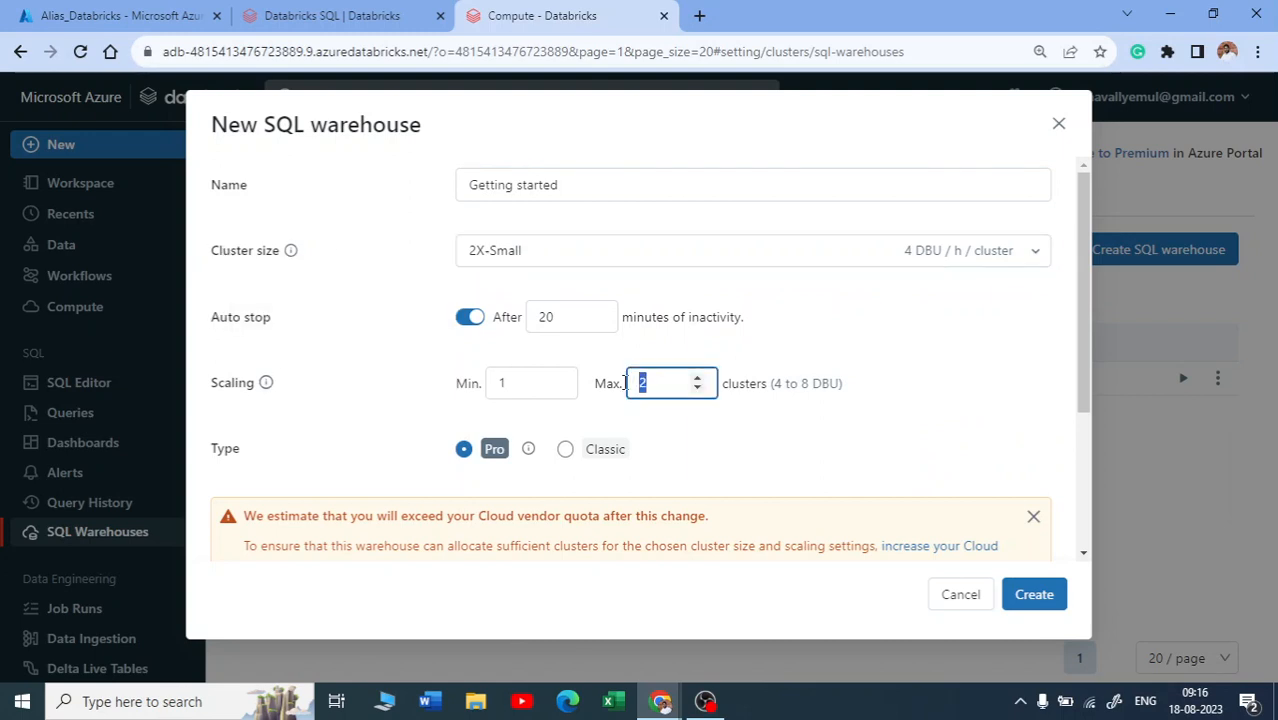
pyautogui.write('1')
pyautogui.click(884, 389)
pyautogui.click(502, 386)
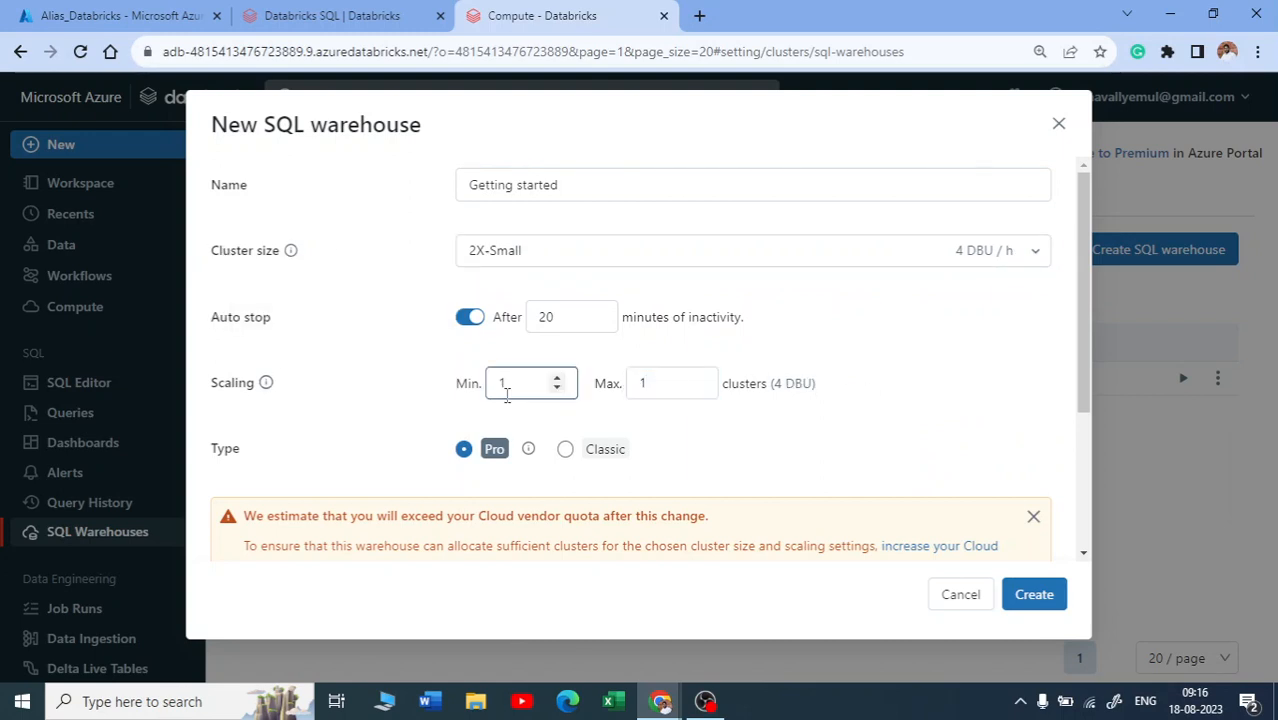
pyautogui.click(682, 382)
# - Read the cloud vendor quota warning in the warehouse form, highlighting its heading and the available and additionally required vCPU counts
pyautogui.scroll(-2, 520, 350)
pyautogui.scroll(1, 420, 320)
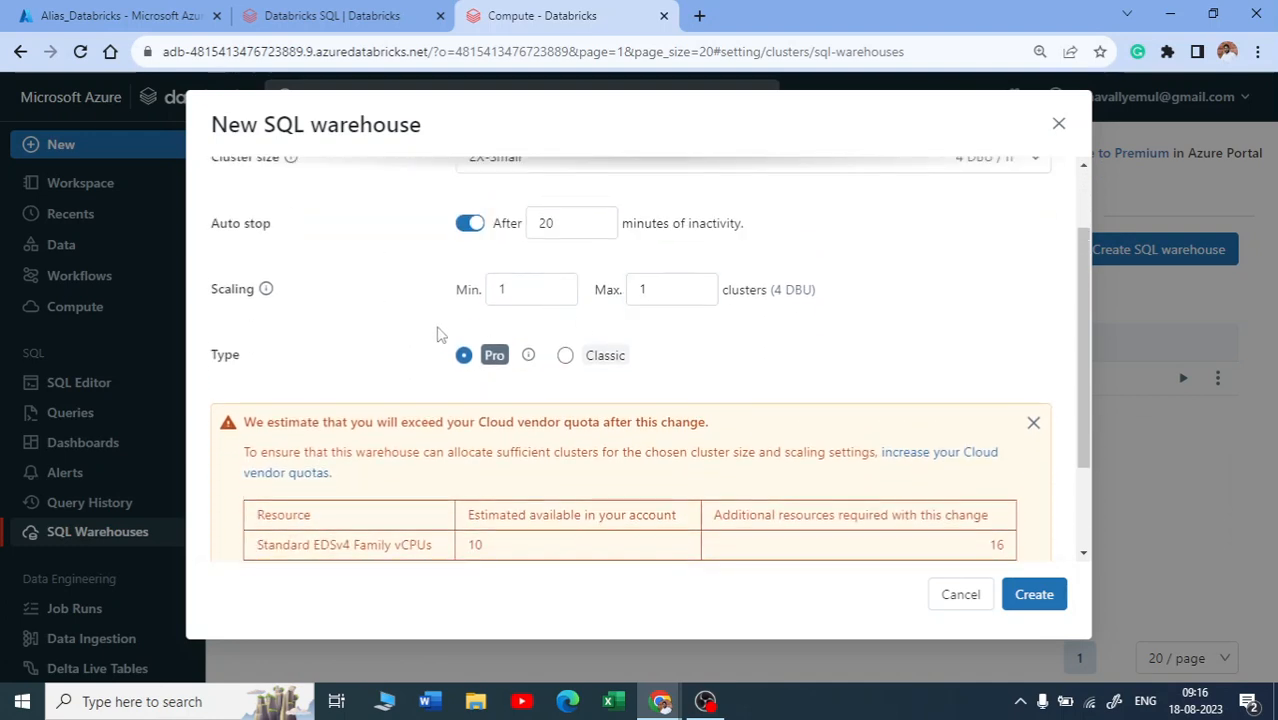
pyautogui.scroll(-1, 476, 322)
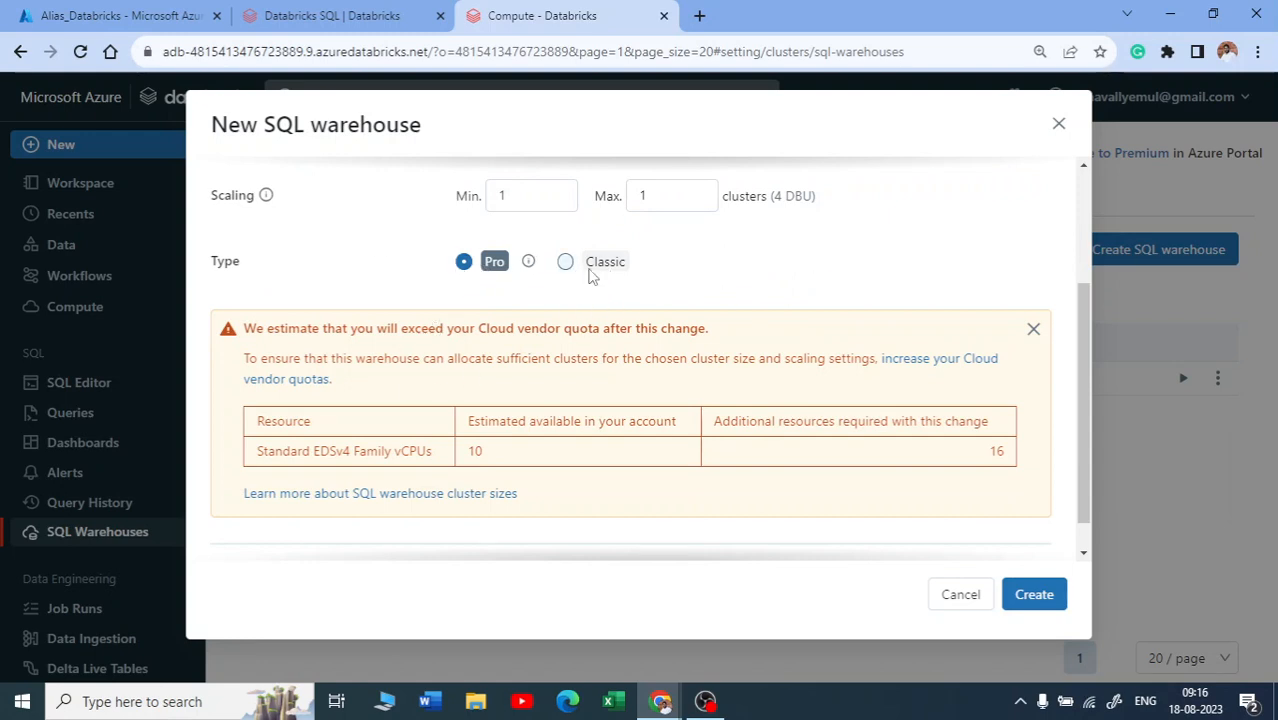
pyautogui.scroll(-1, 476, 280)
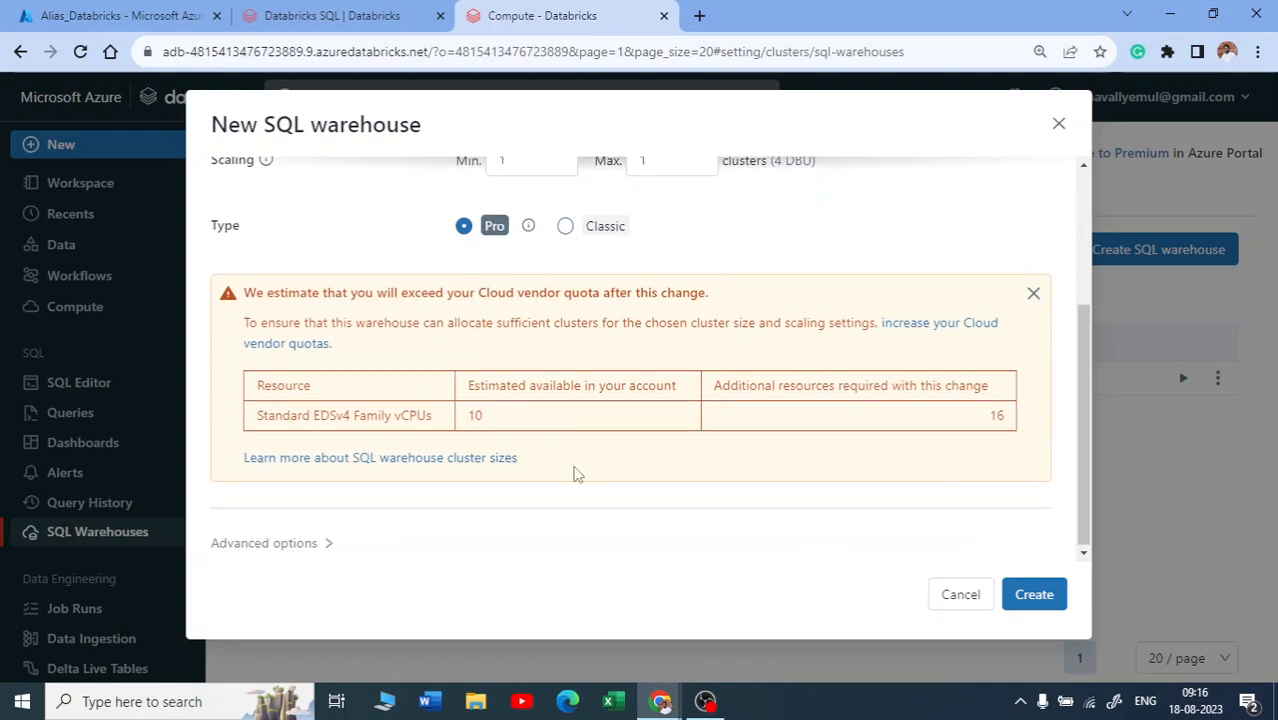
pyautogui.moveTo(254, 289); pyautogui.dragTo(663, 287)
pyautogui.click(740, 258)
pyautogui.moveTo(245, 290); pyautogui.dragTo(691, 291)
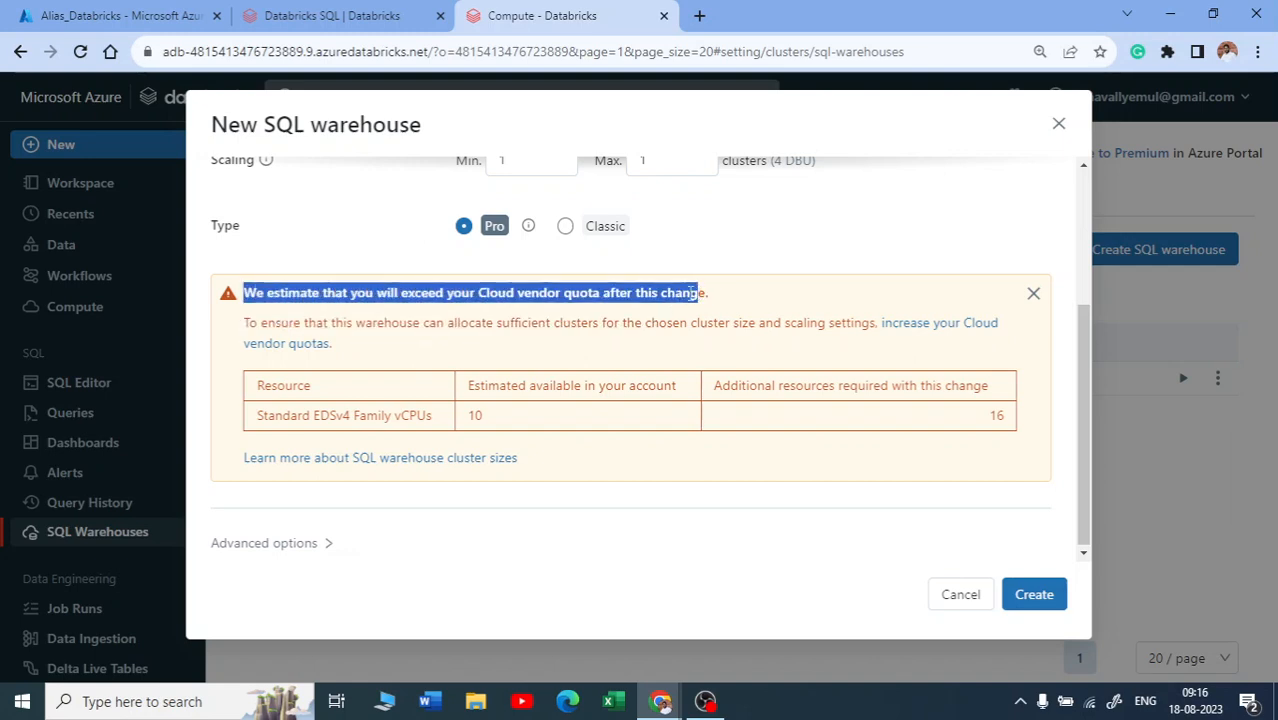
pyautogui.click(573, 298)
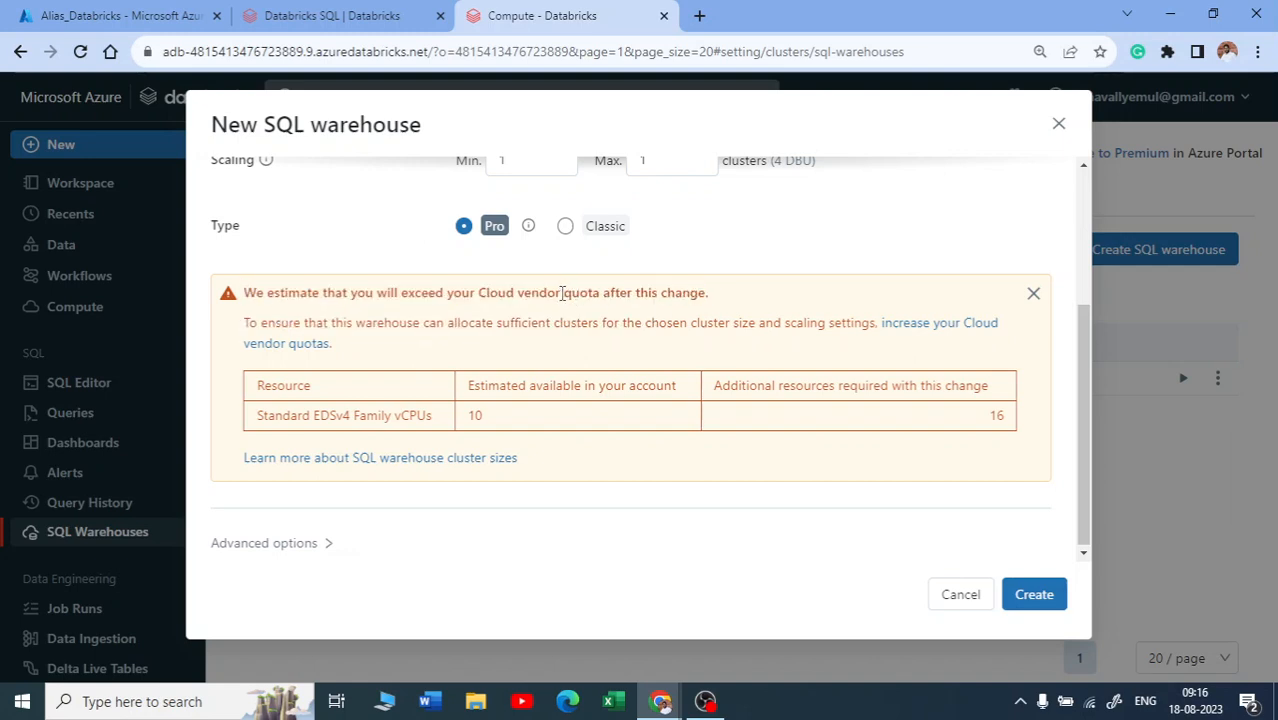
pyautogui.moveTo(562, 293); pyautogui.dragTo(597, 292)
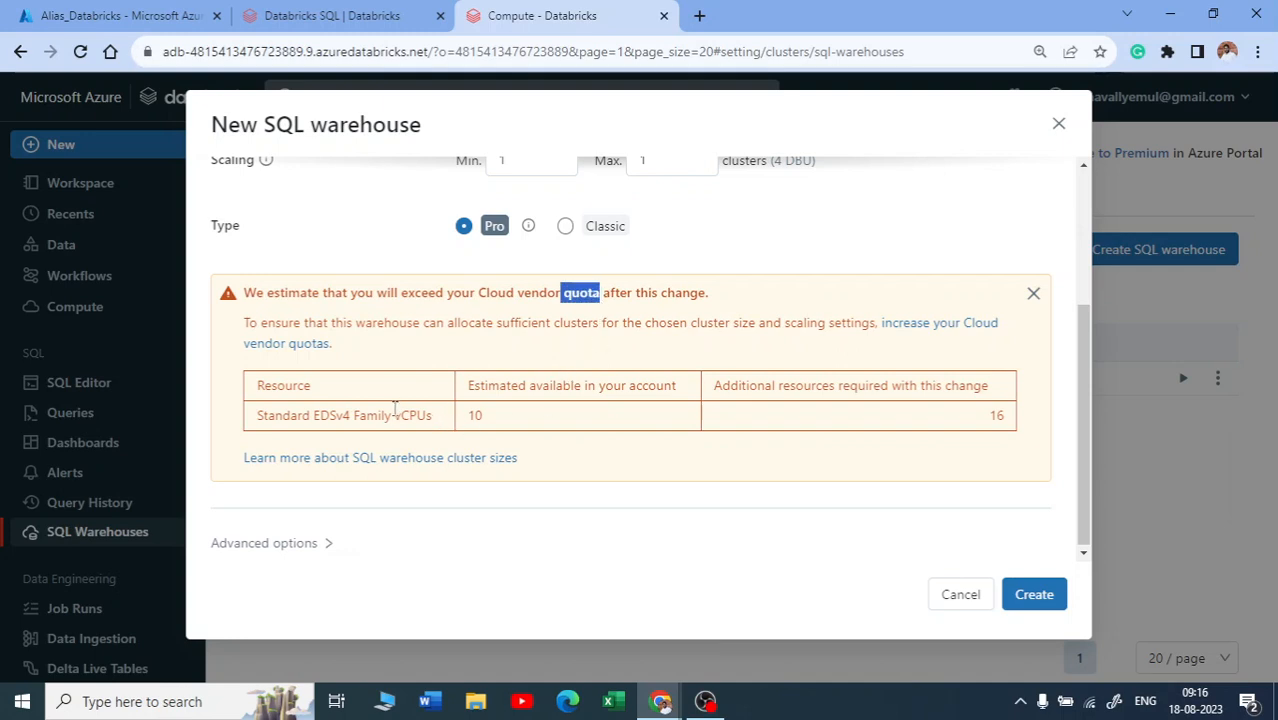
pyautogui.moveTo(487, 416); pyautogui.dragTo(434, 418)
pyautogui.moveTo(986, 418); pyautogui.dragTo(1008, 422)
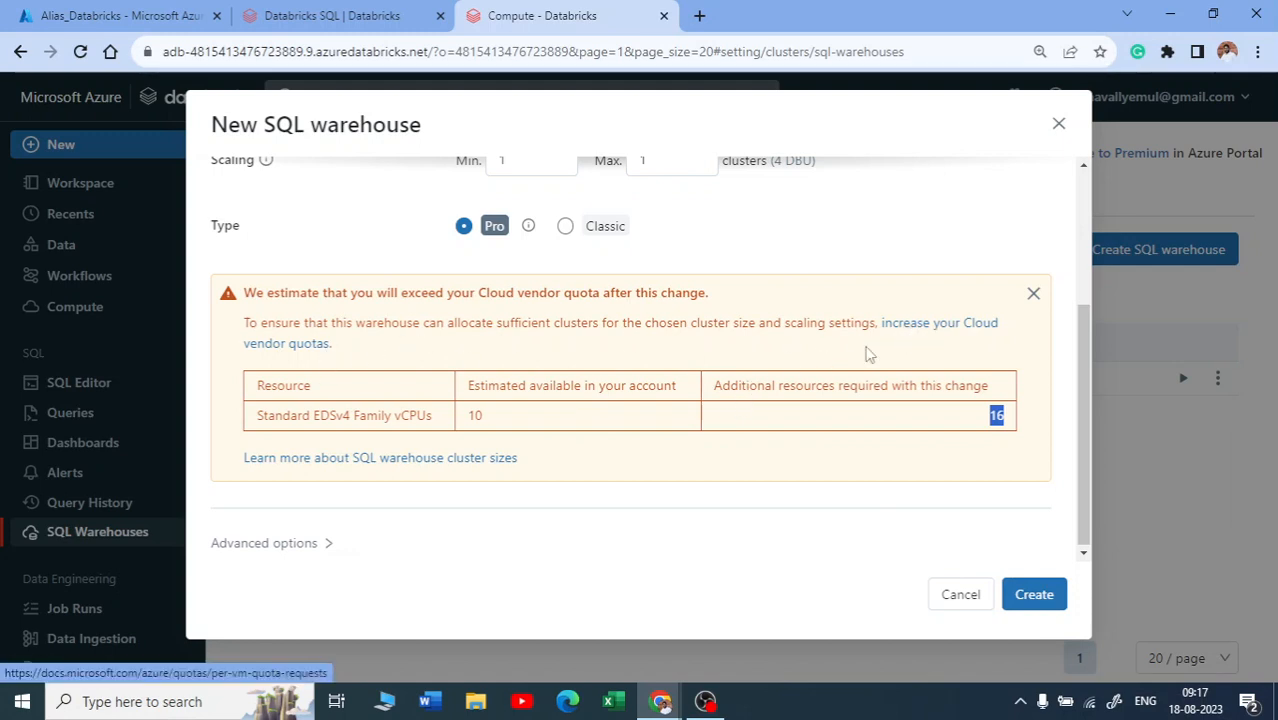
# - Open the linked article on increasing cloud vendor quotas in a new tab, skim it, and return to the form's quota table
pyautogui.rightClick(918, 336)
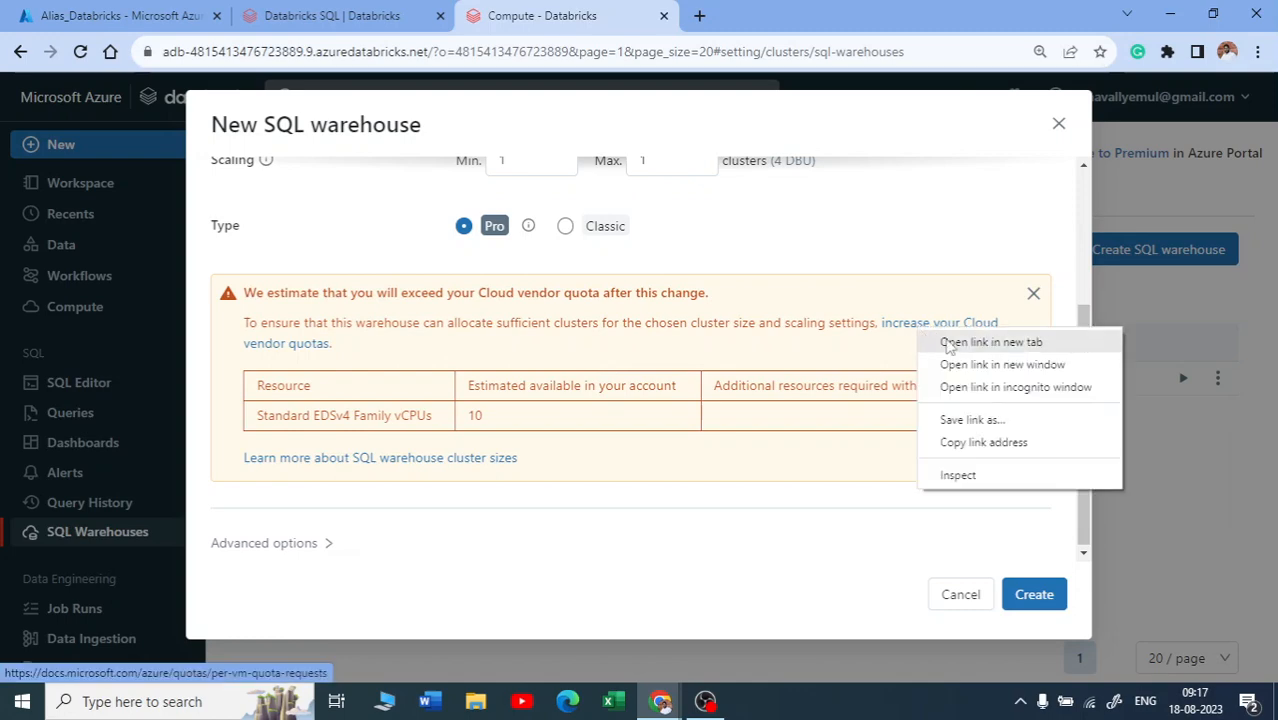
pyautogui.click(990, 342)
pyautogui.click(730, 10)
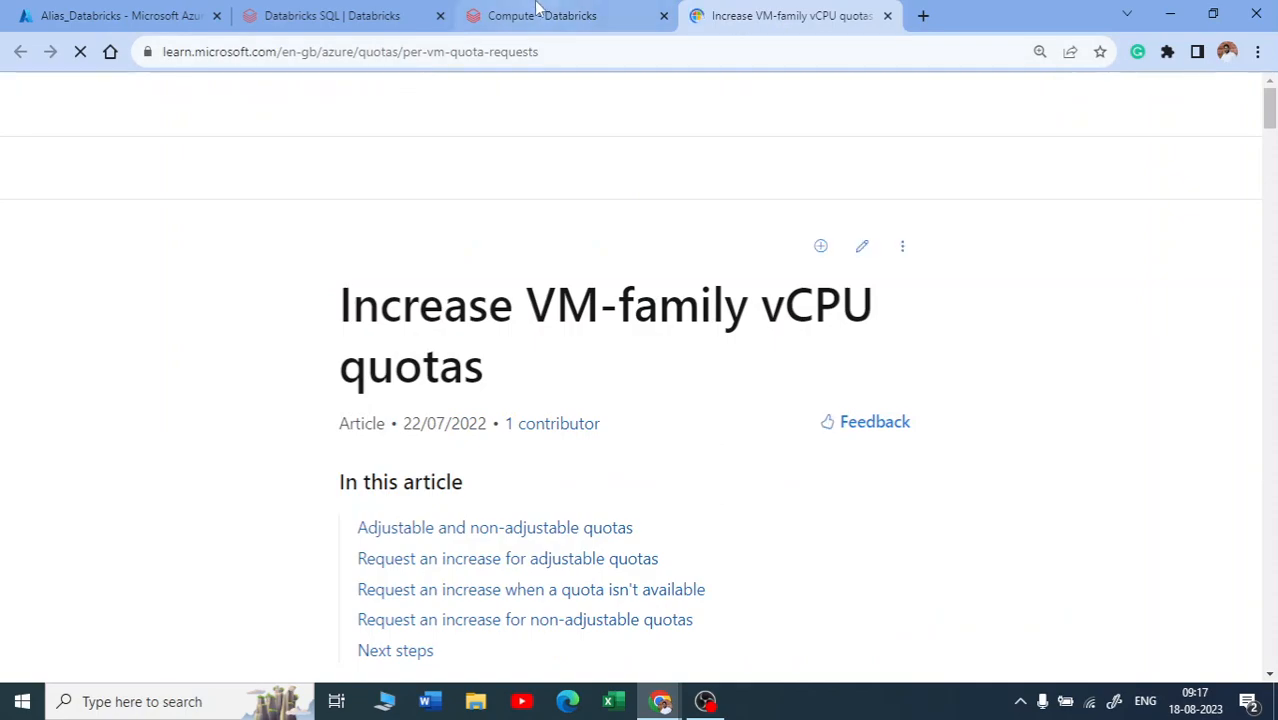
pyautogui.doubleClick(770, 309)
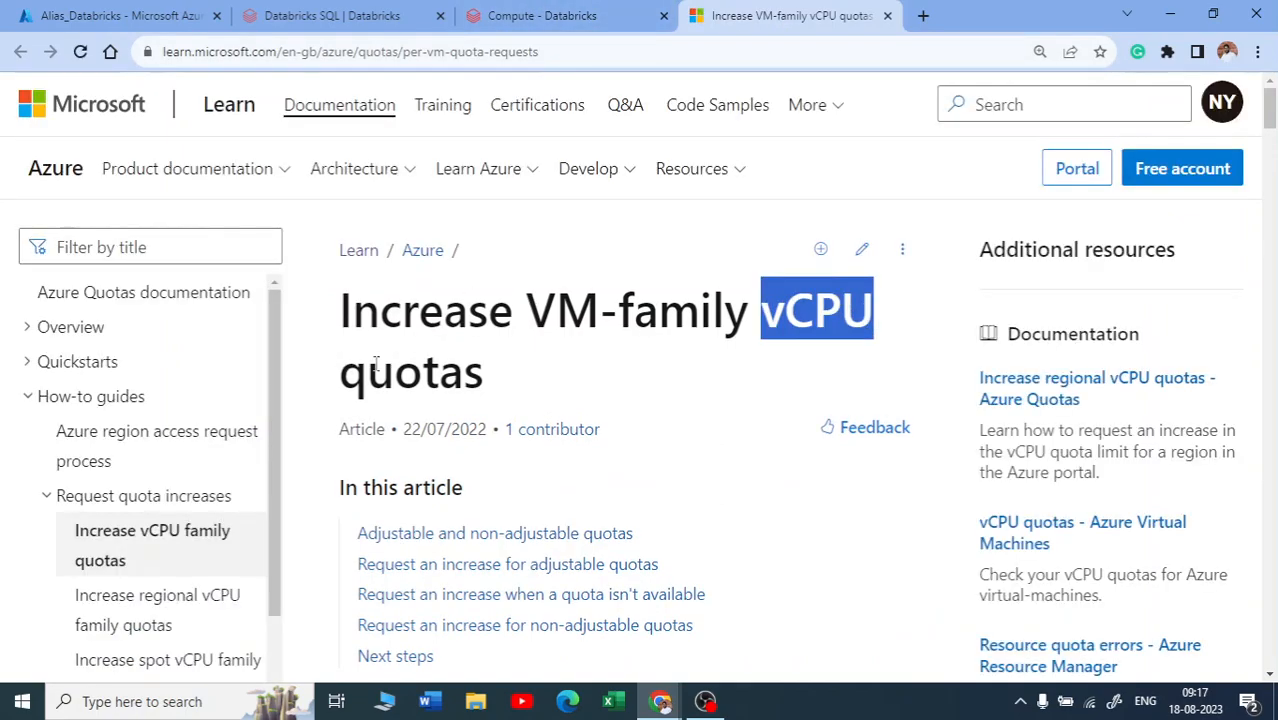
pyautogui.scroll(-12, 534, 342)
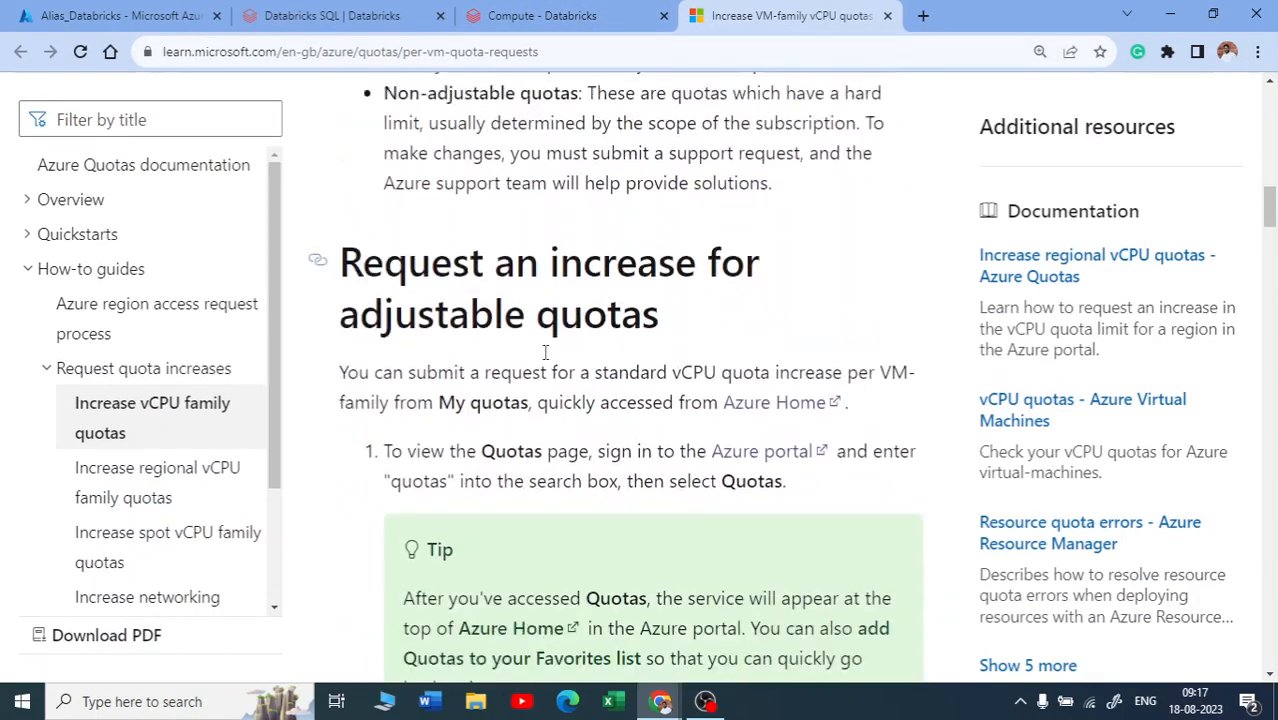
pyautogui.scroll(-8, 545, 352)
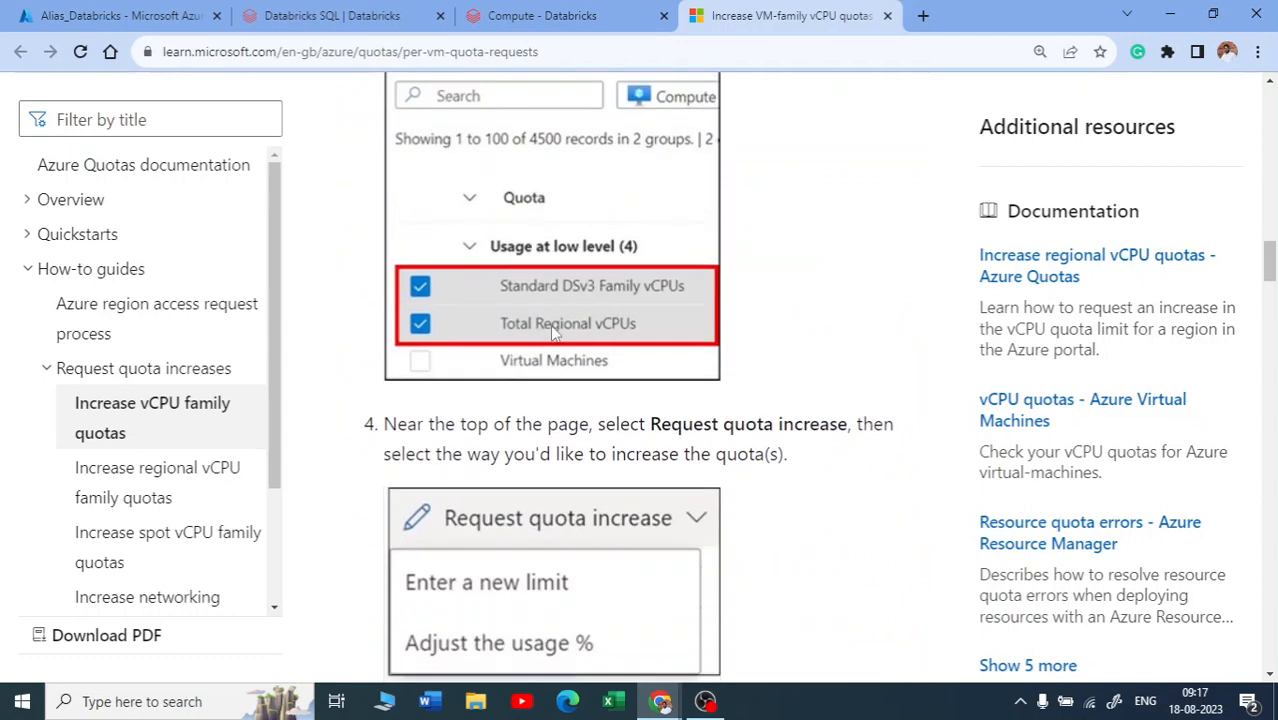
pyautogui.click(530, 15)
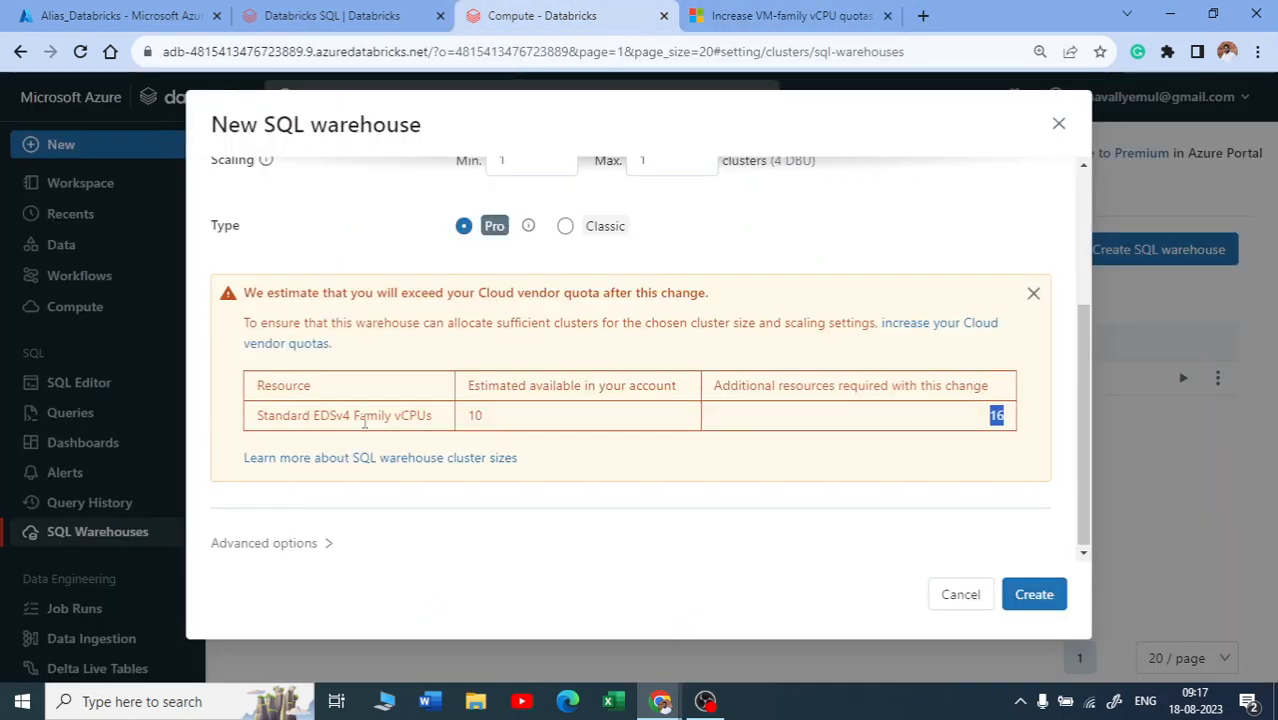
pyautogui.moveTo(364, 421); pyautogui.dragTo(437, 421)
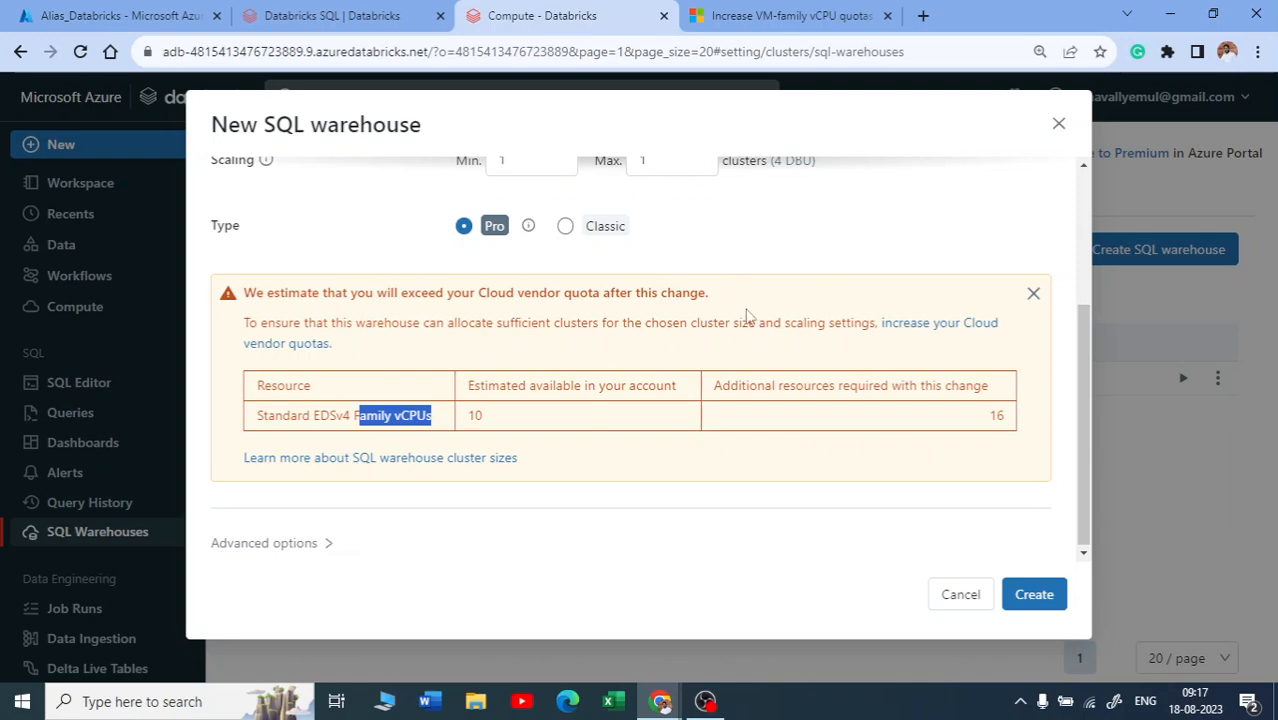
# - Switch to the Azure portal, search for the Quotas service and open its Compute quotas
pyautogui.click(122, 16)
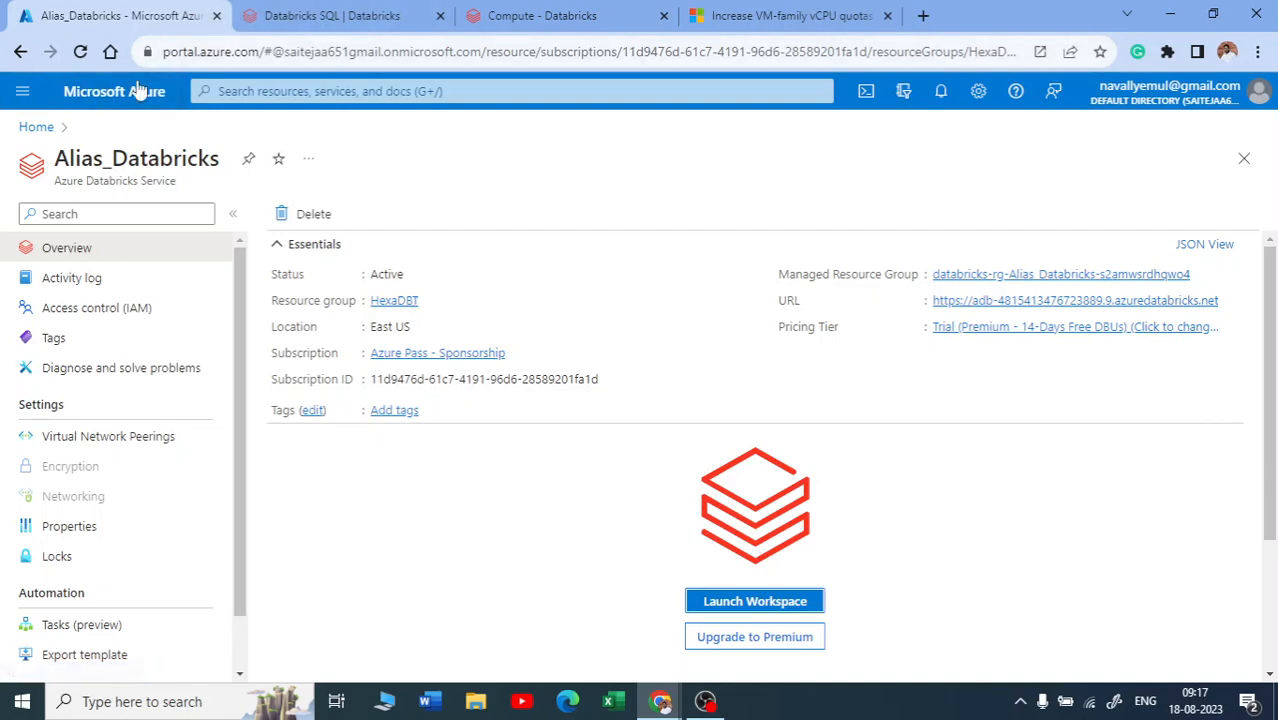
pyautogui.click(286, 91)
pyautogui.write('qui')
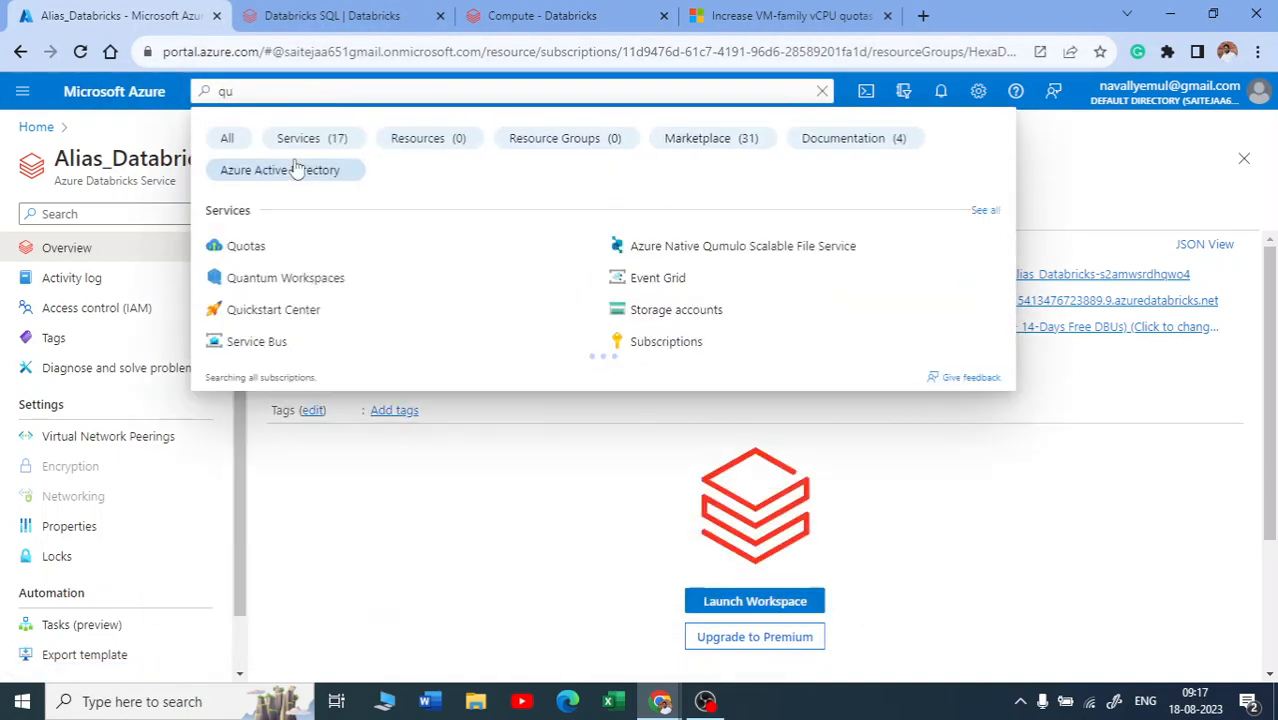
pyautogui.click(230, 250)
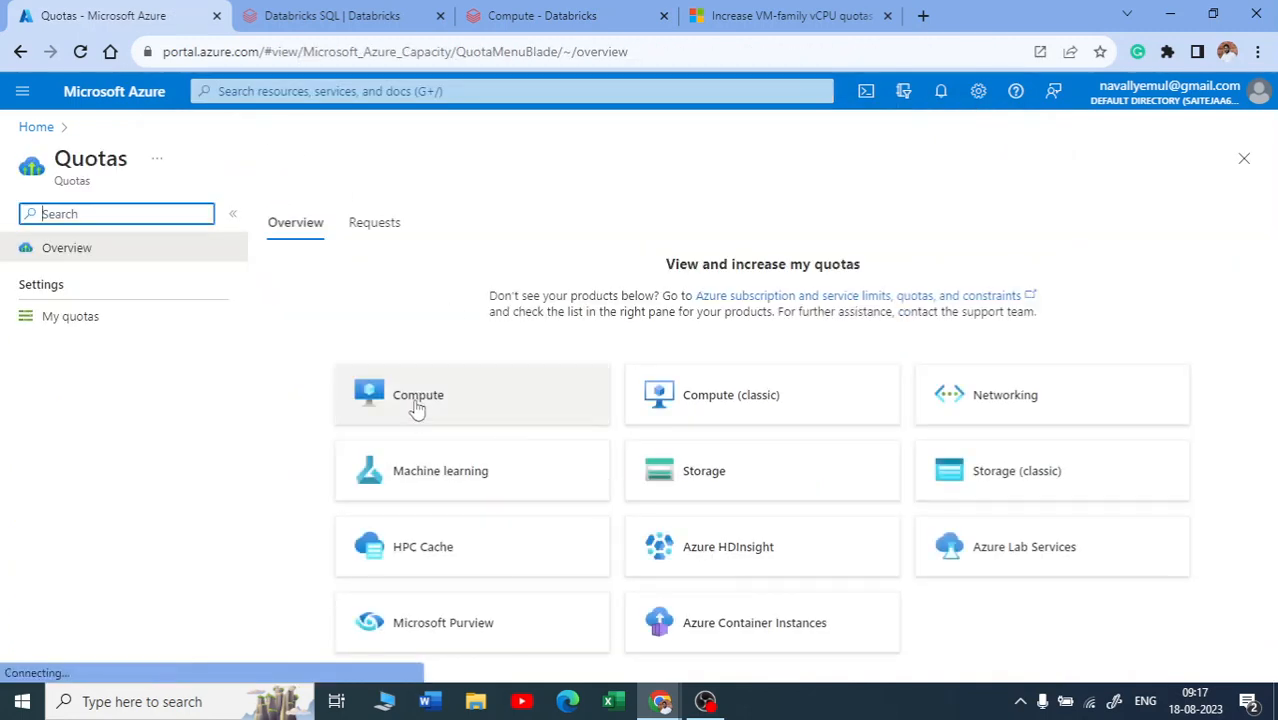
pyautogui.click(471, 406)
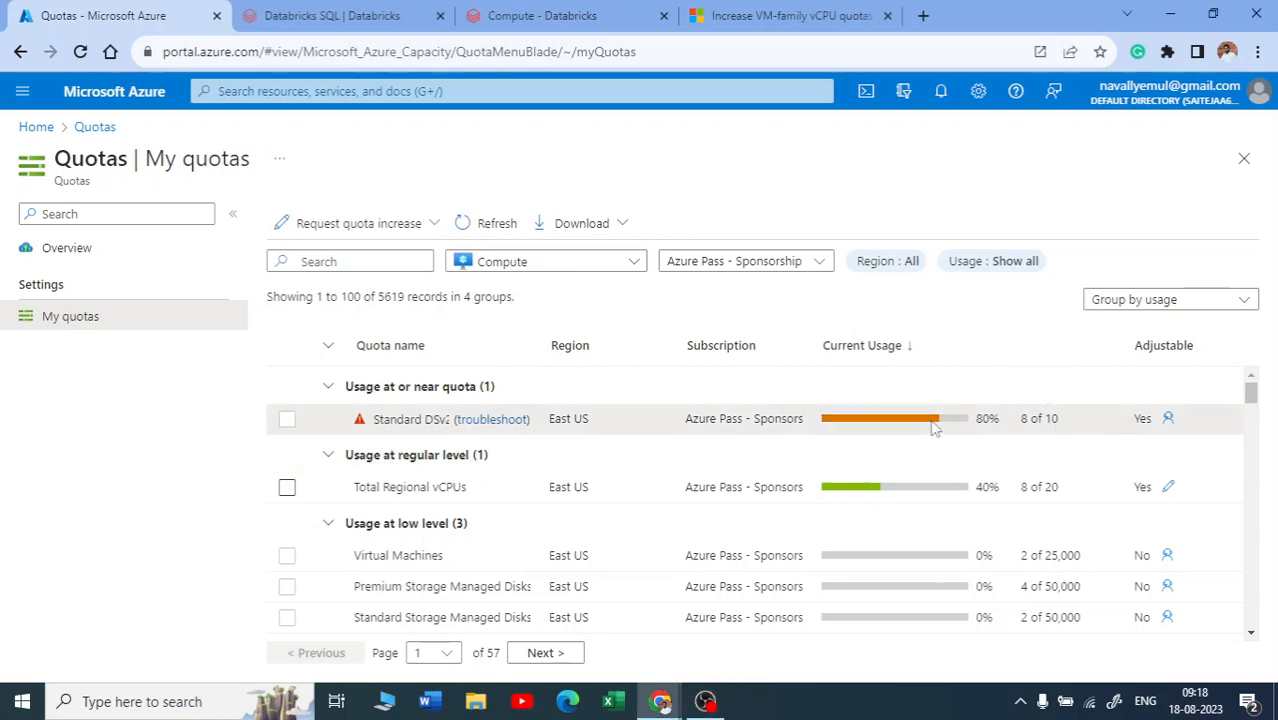
# - Check the additional vCPUs required in the warehouse form's warning, then go back to the Azure Compute quotas list
pyautogui.click(332, 15)
pyautogui.click(497, 12)
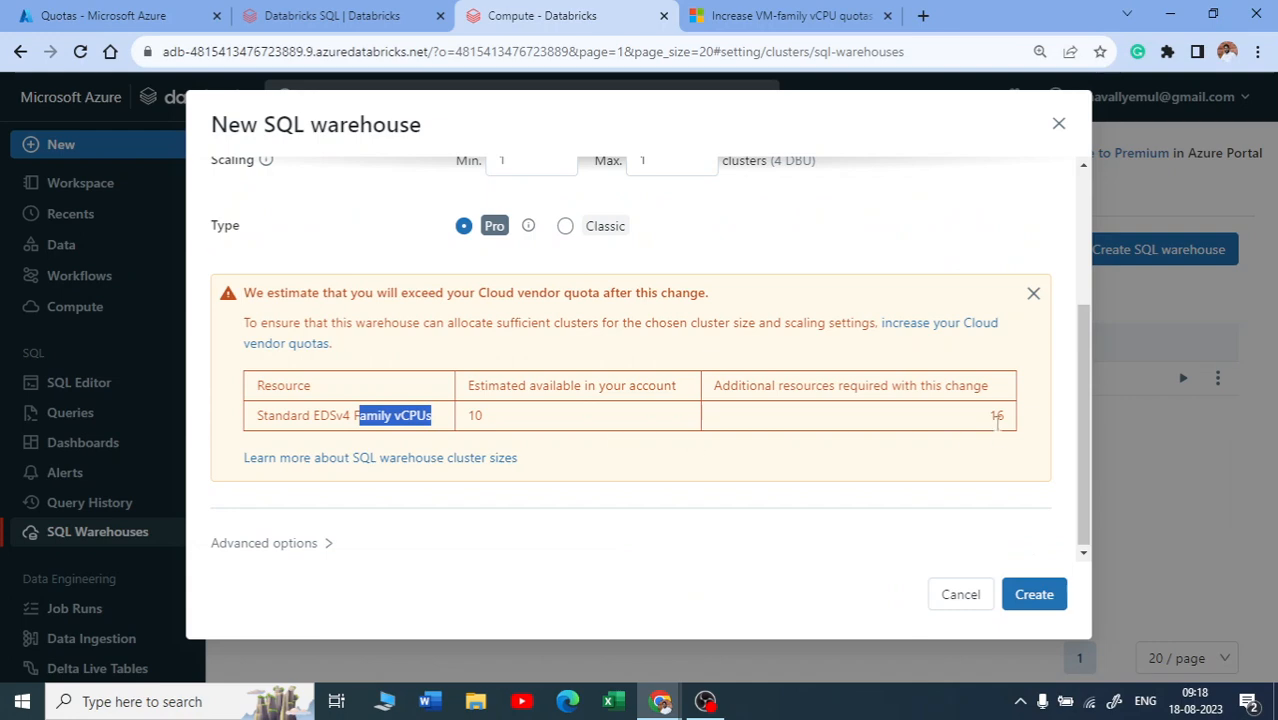
pyautogui.doubleClick(996, 416)
pyautogui.click(104, 15)
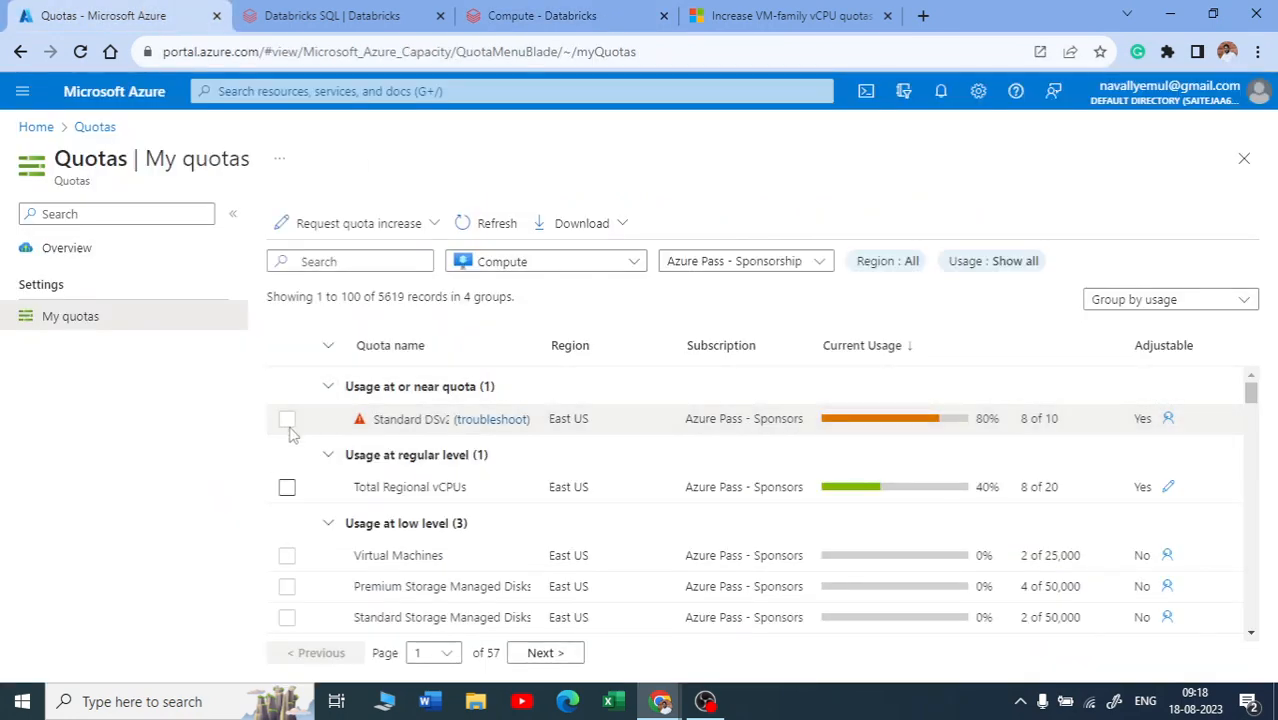
# - Enter a new limit of 20 for the DSv2 Series quota in East US, save it and review the support request's additional details
pyautogui.click(490, 424)
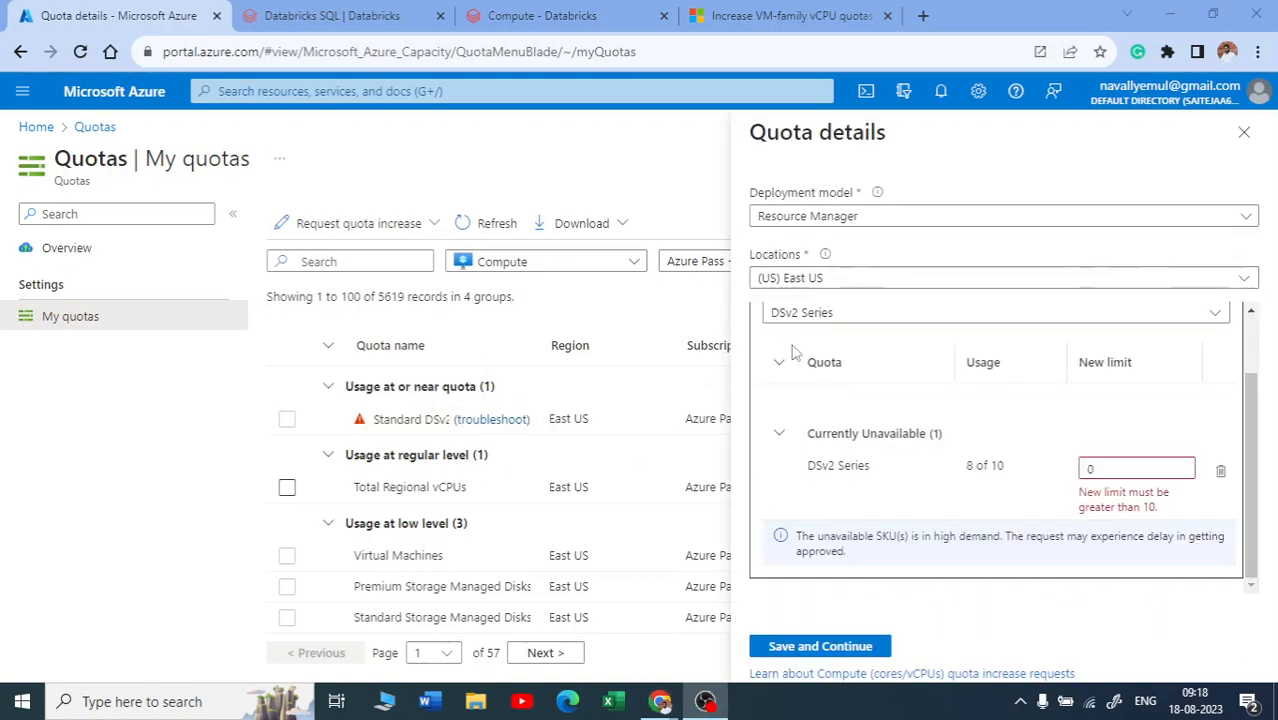
pyautogui.doubleClick(1099, 471)
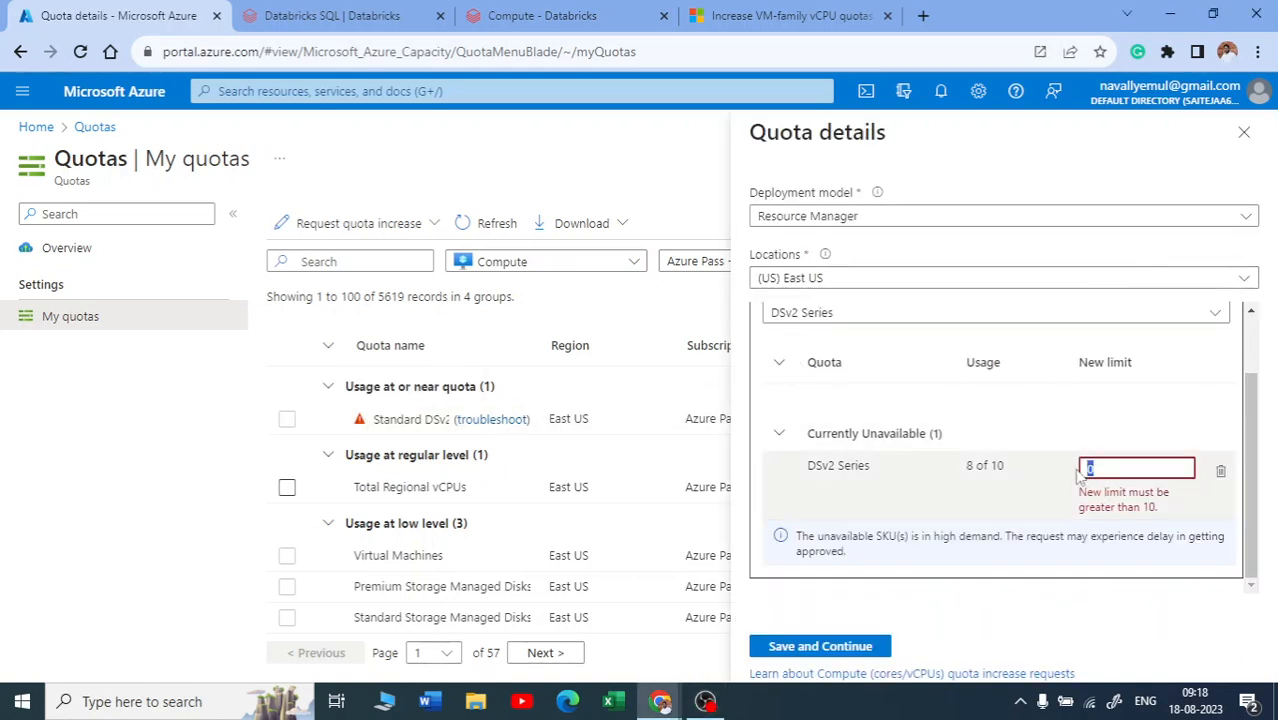
pyautogui.write('20')
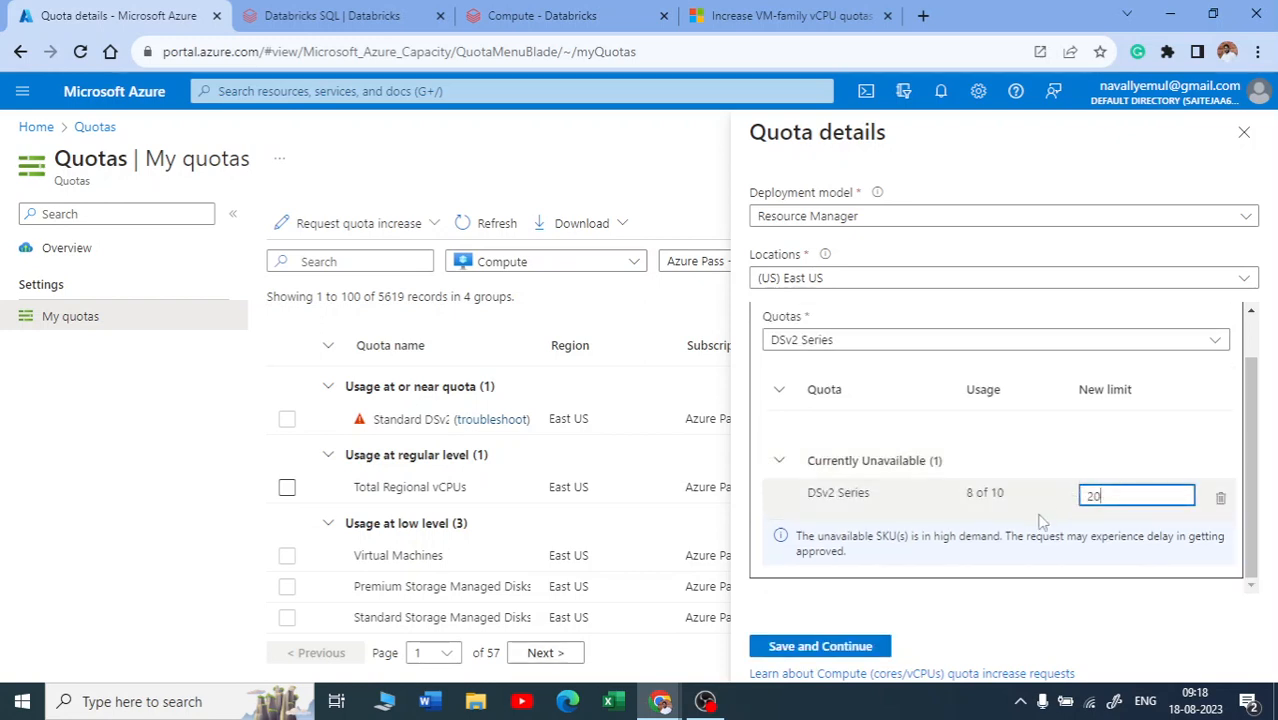
pyautogui.click(820, 646)
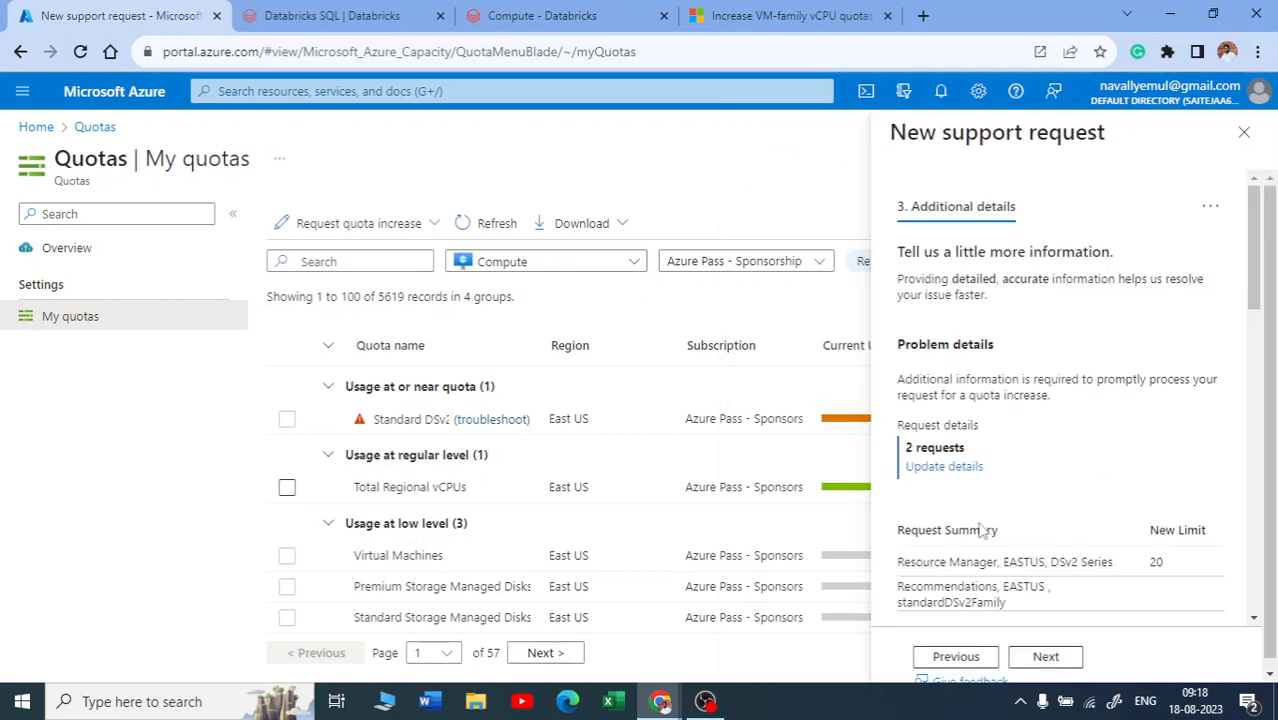
pyautogui.scroll(-5, 1035, 584)
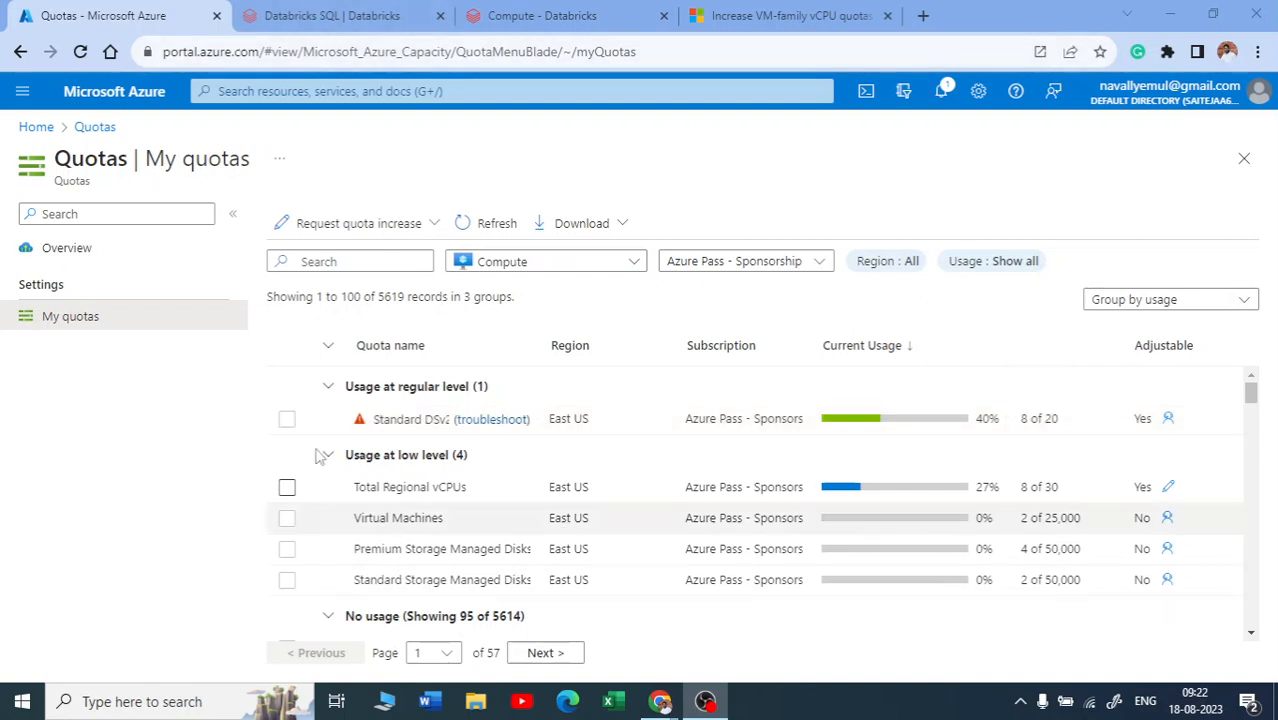
# - Return to the New SQL warehouse form, check its settings and create the warehouse
pyautogui.click(285, 16)
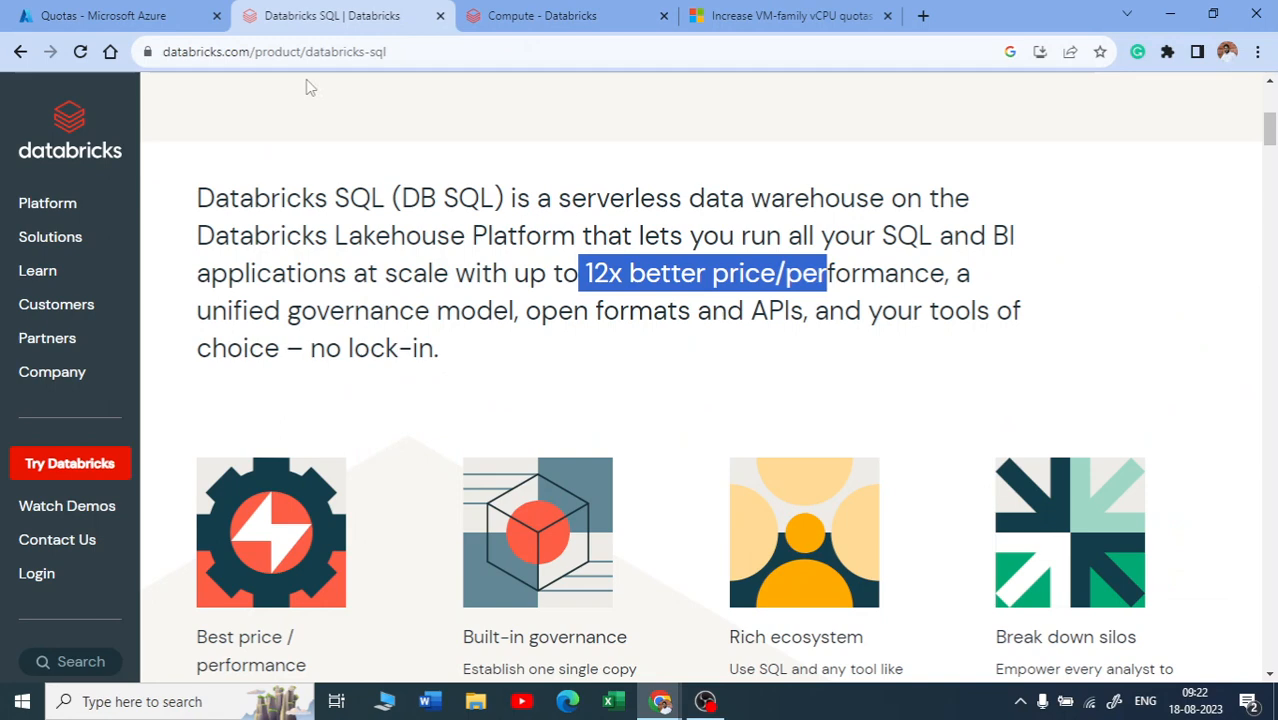
pyautogui.click(487, 14)
pyautogui.scroll(3, 507, 194)
pyautogui.scroll(-1, 422, 322)
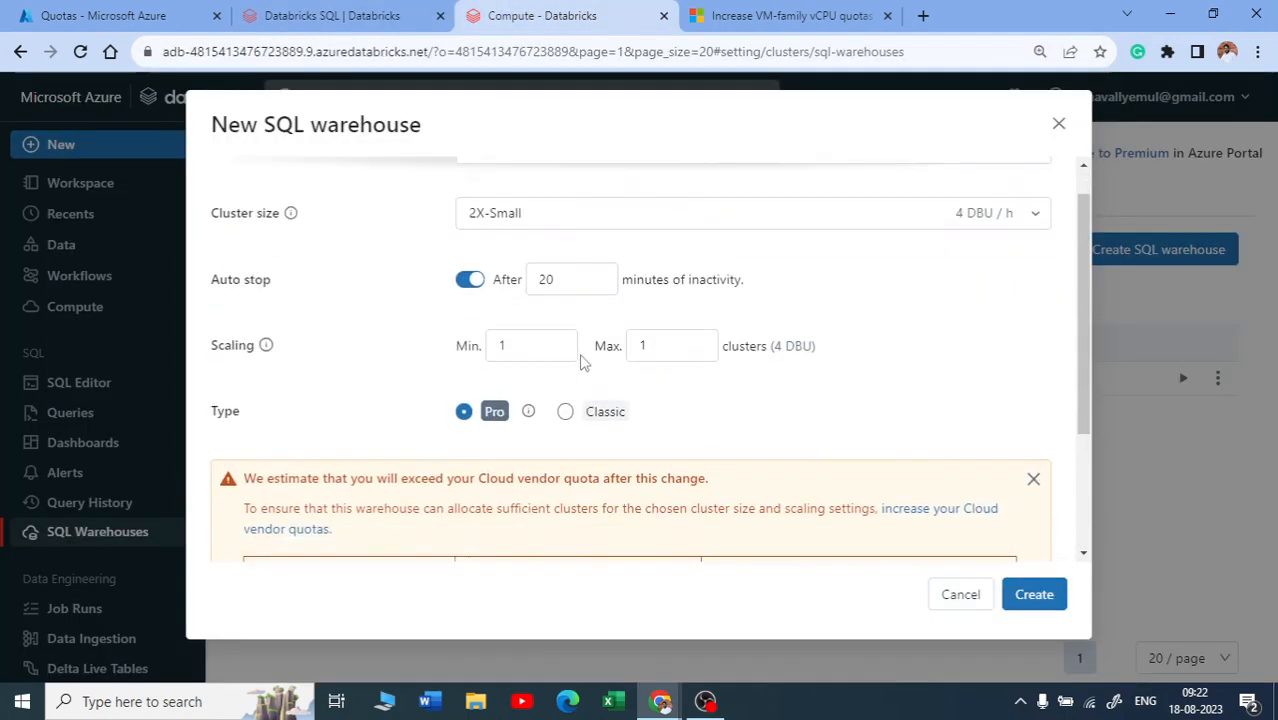
pyautogui.scroll(-2, 582, 362)
pyautogui.click(1040, 597)
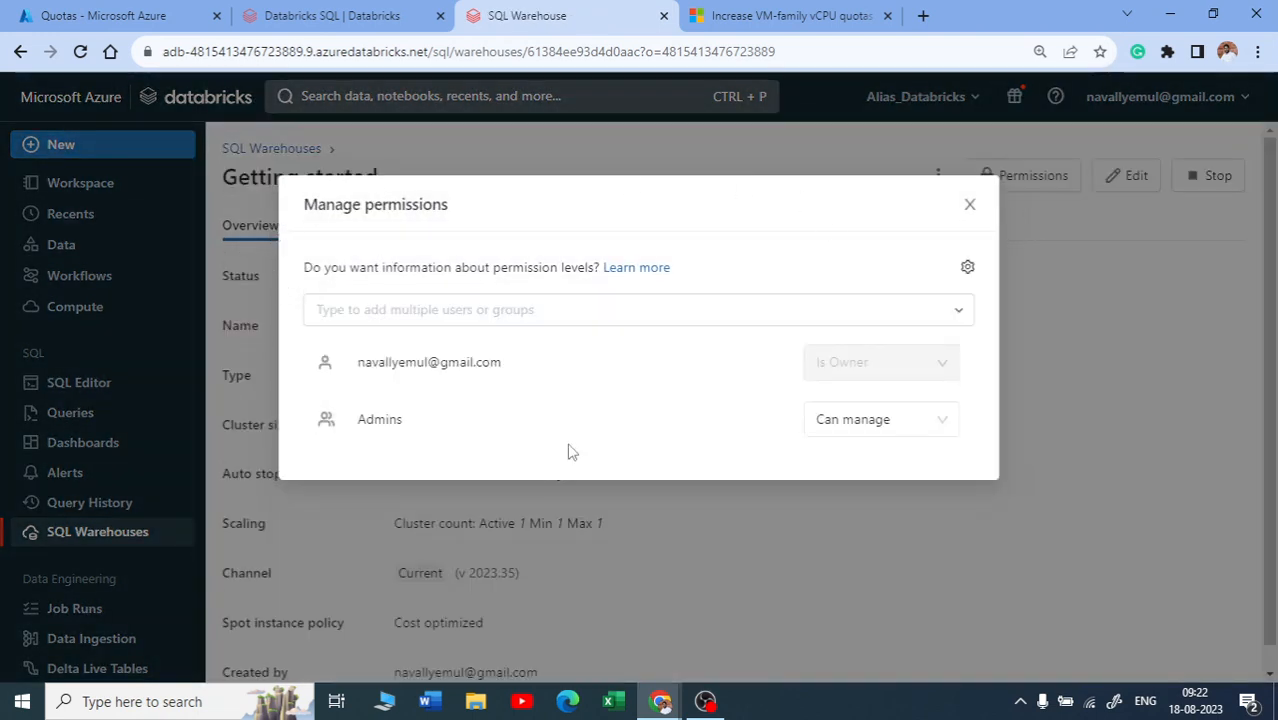
# - Look through the groups and users that can be given permissions on the new warehouse, without adding any
pyautogui.click(948, 310)
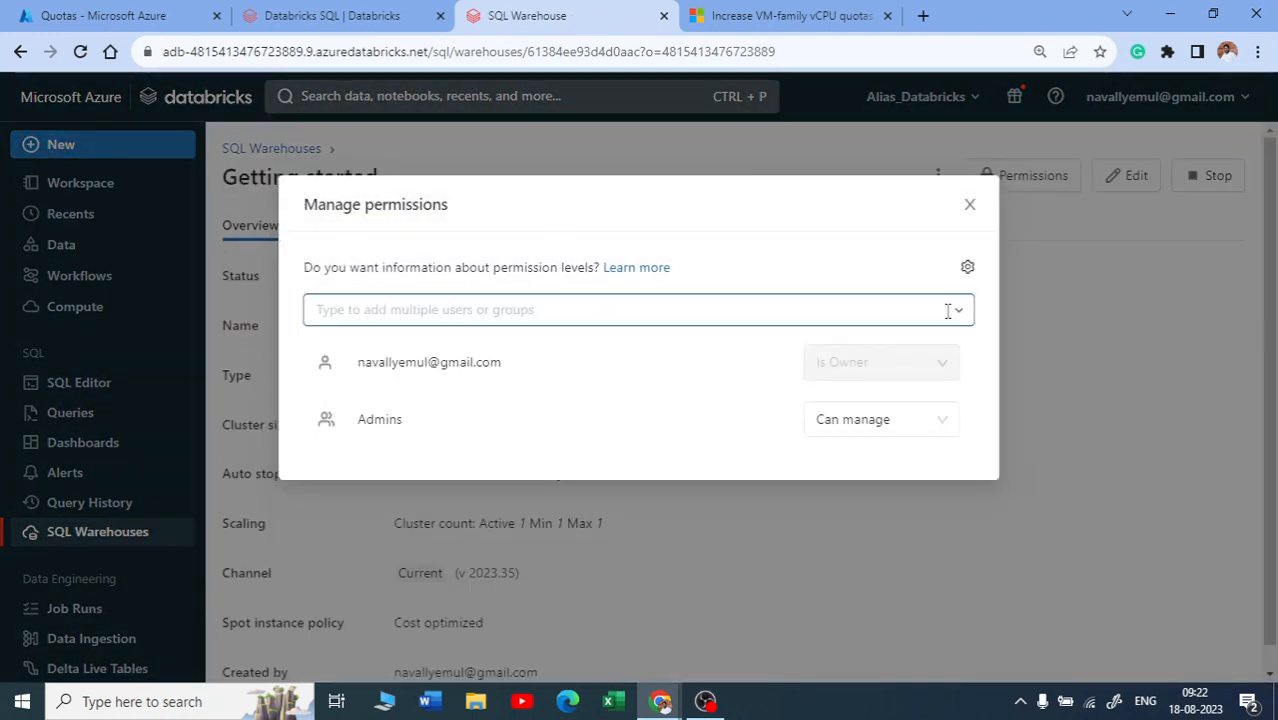
pyautogui.scroll(-5, 330, 480)
pyautogui.scroll(5, 331, 531)
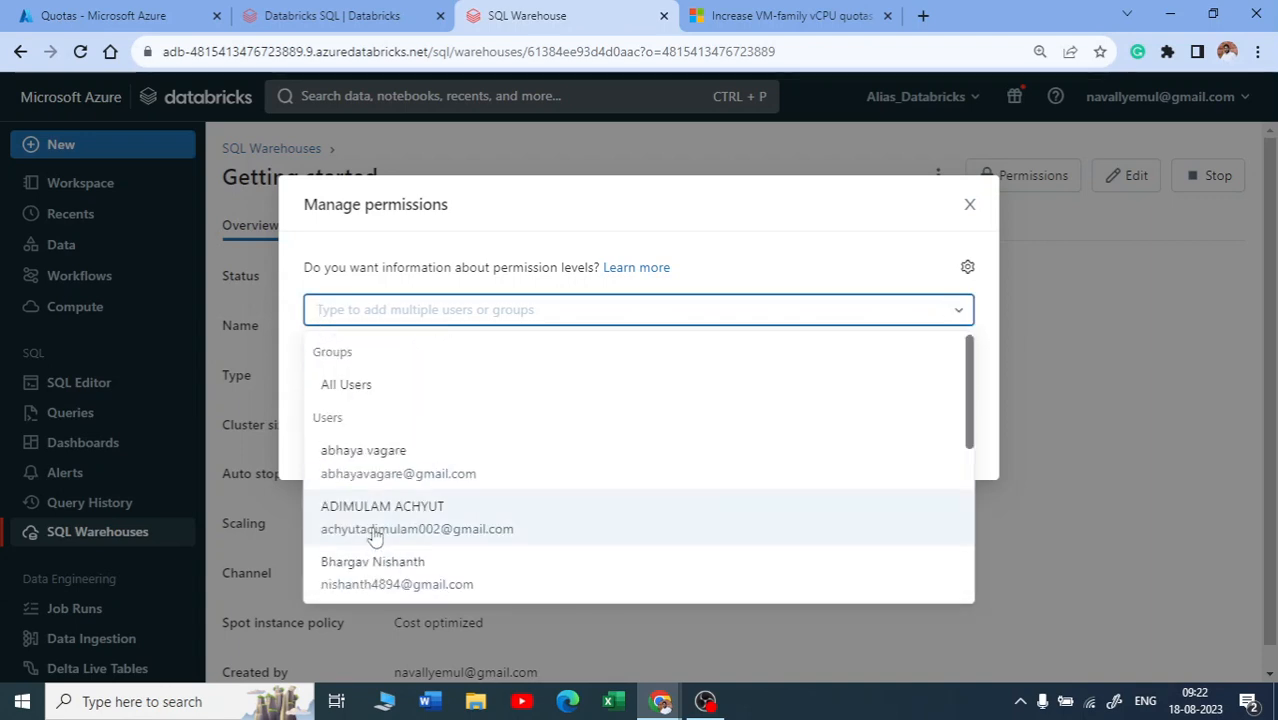
pyautogui.hotkey('alt', 'Tab')
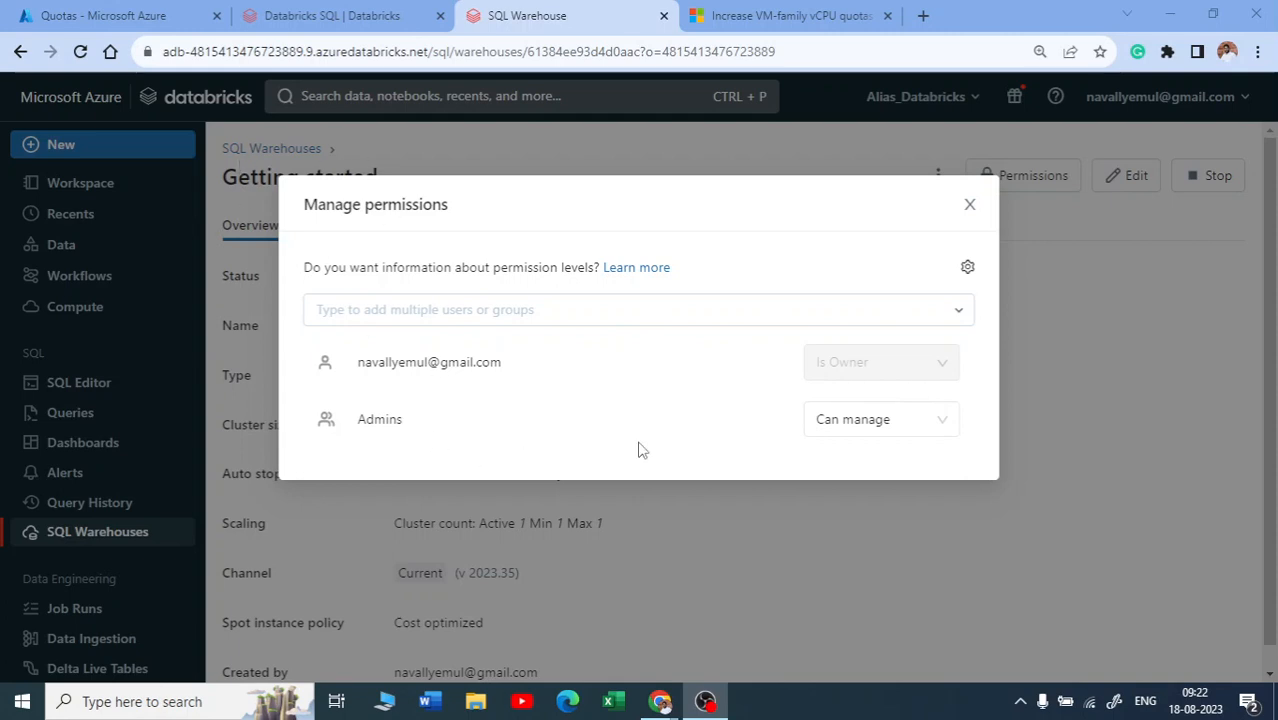
# - Give the All Users group the Can use permission on the Getting started warehouse and close the permissions dialog
pyautogui.click(960, 311)
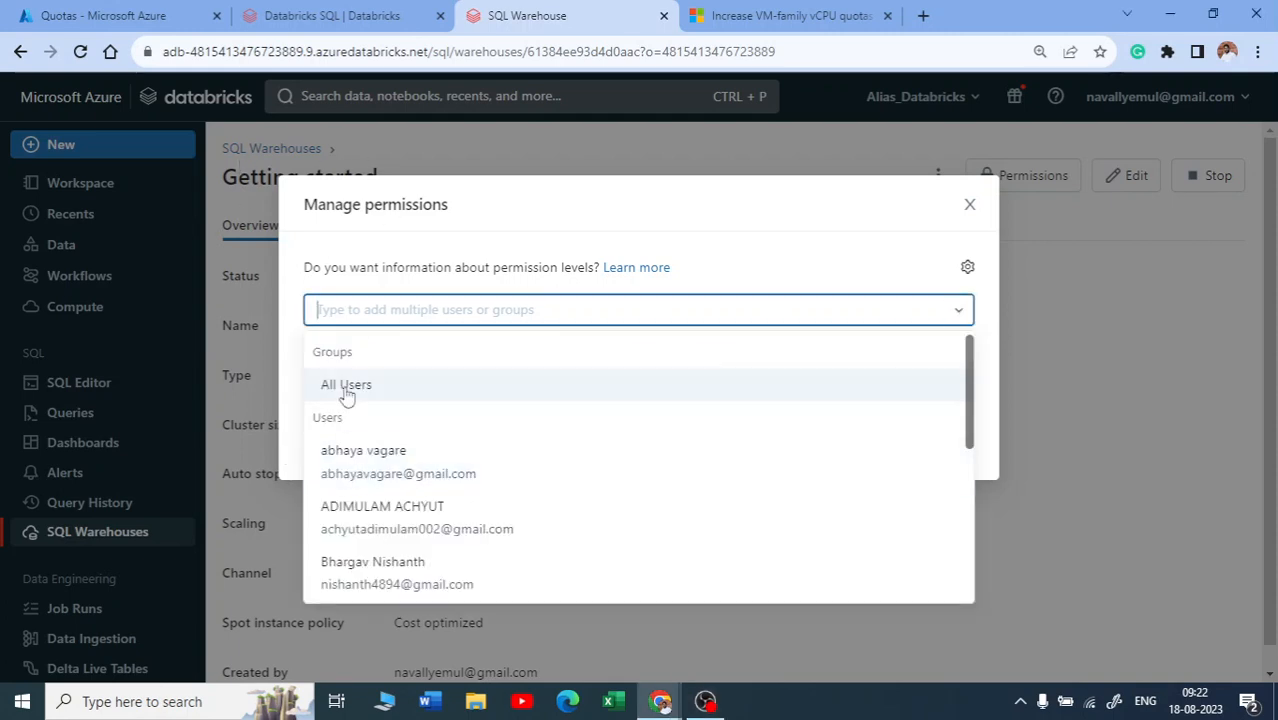
pyautogui.click(376, 396)
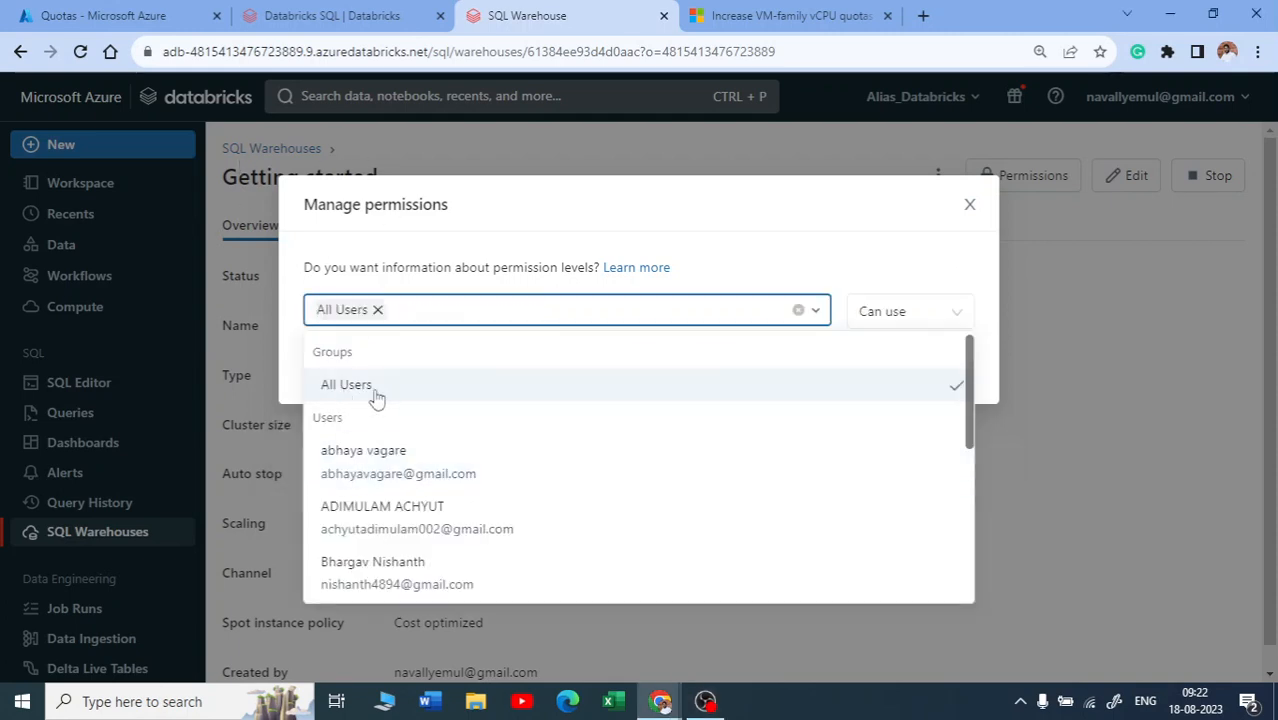
pyautogui.click(700, 212)
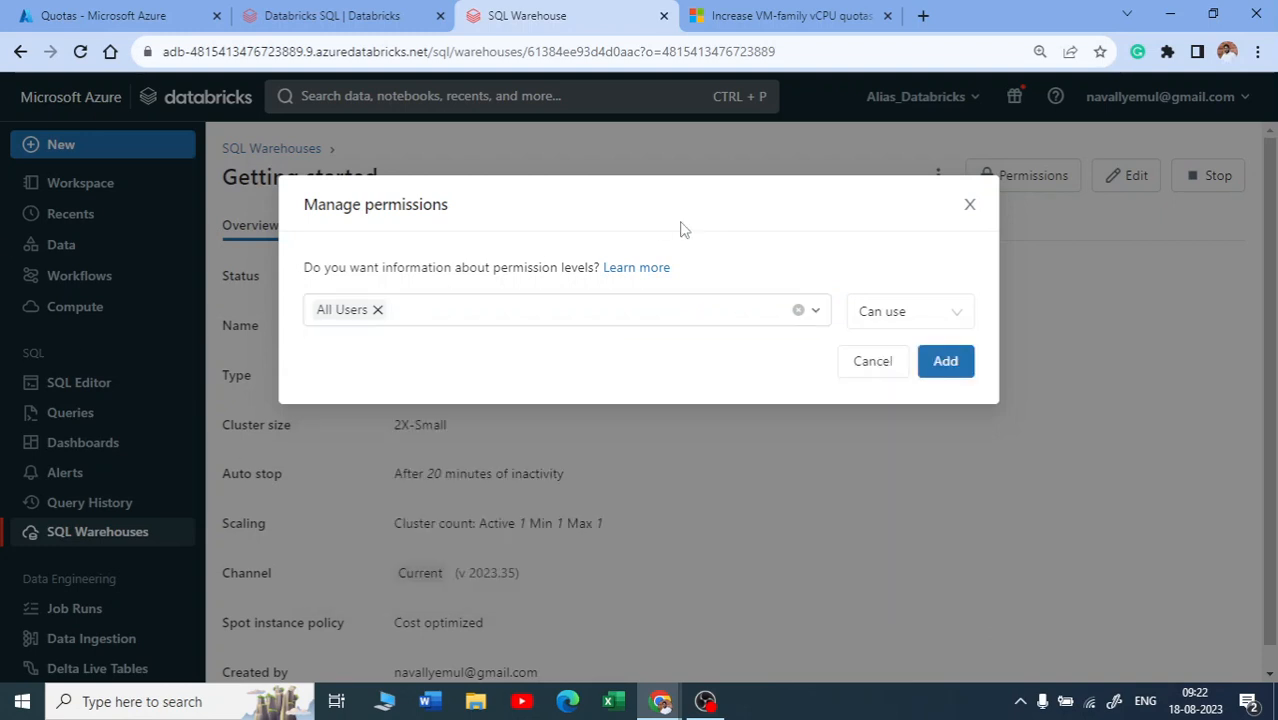
pyautogui.click(928, 322)
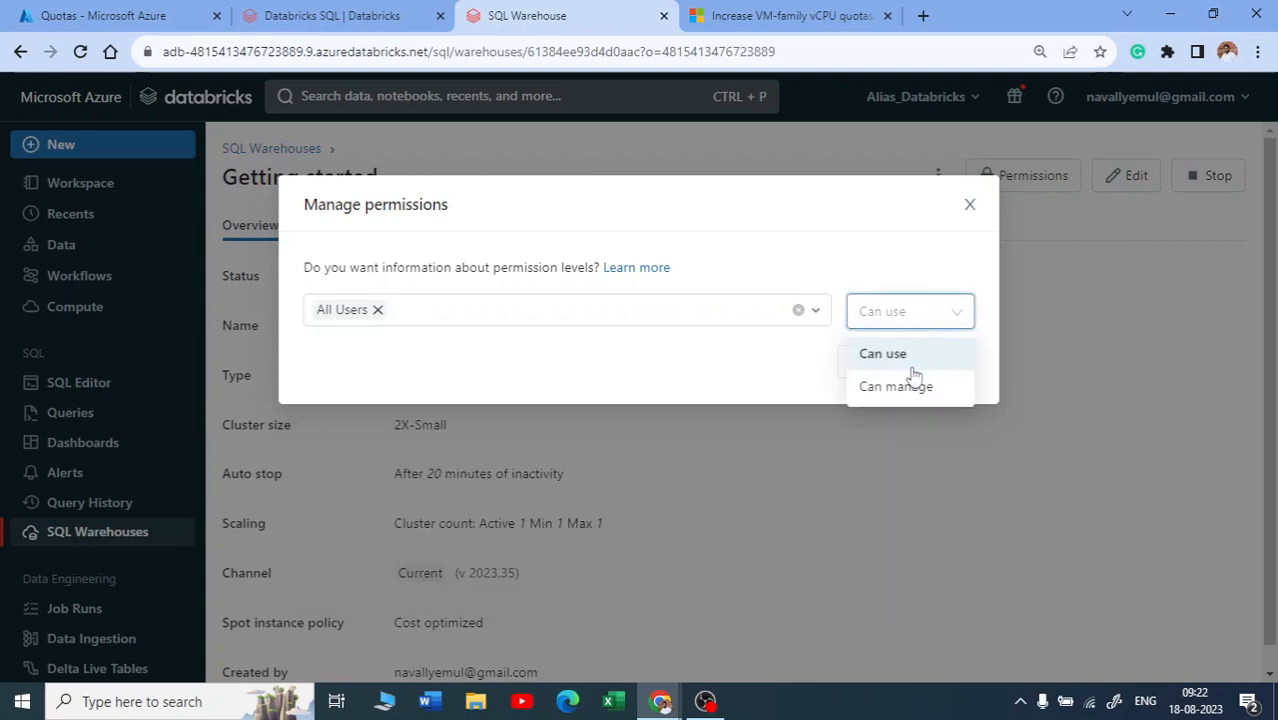
pyautogui.click(918, 271)
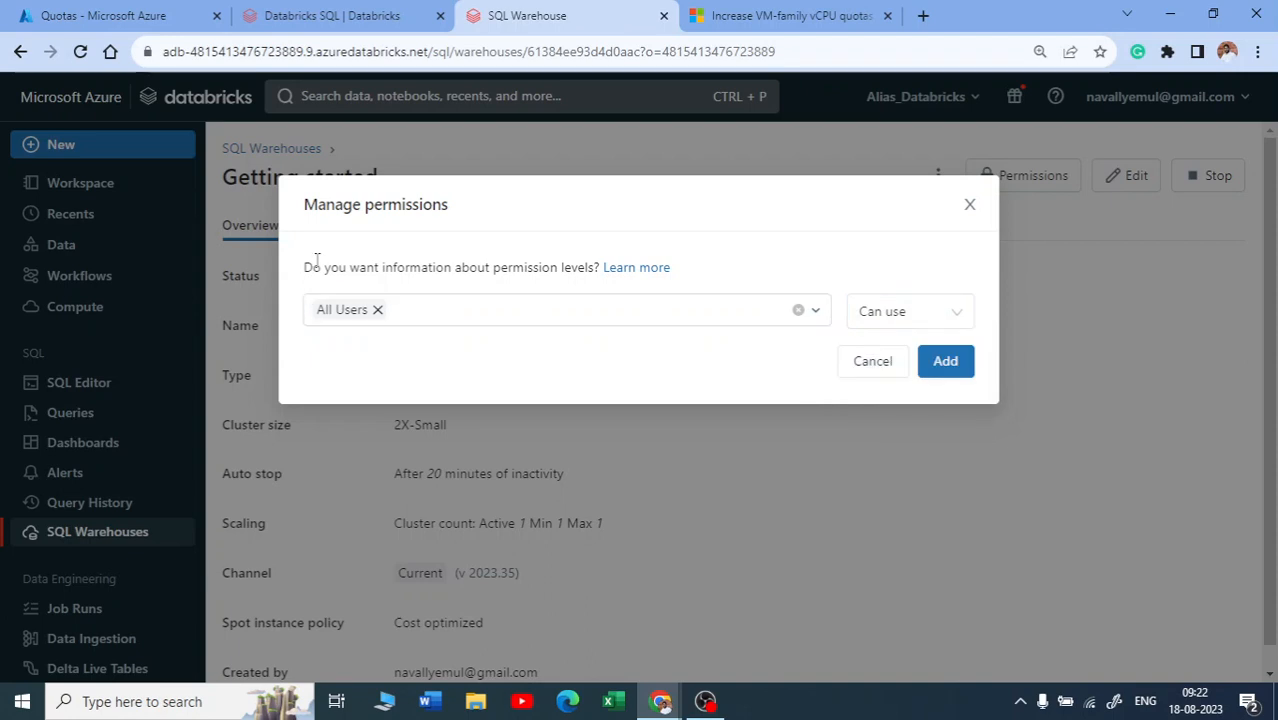
pyautogui.click(948, 364)
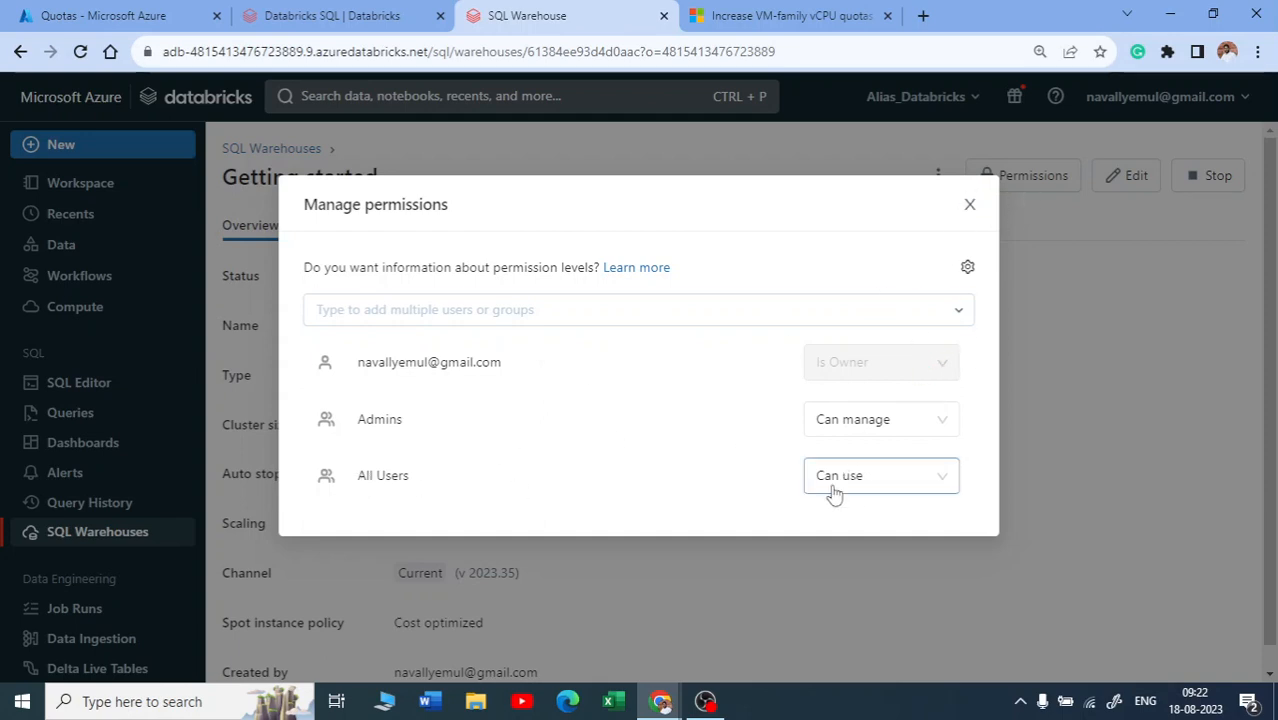
pyautogui.click(971, 205)
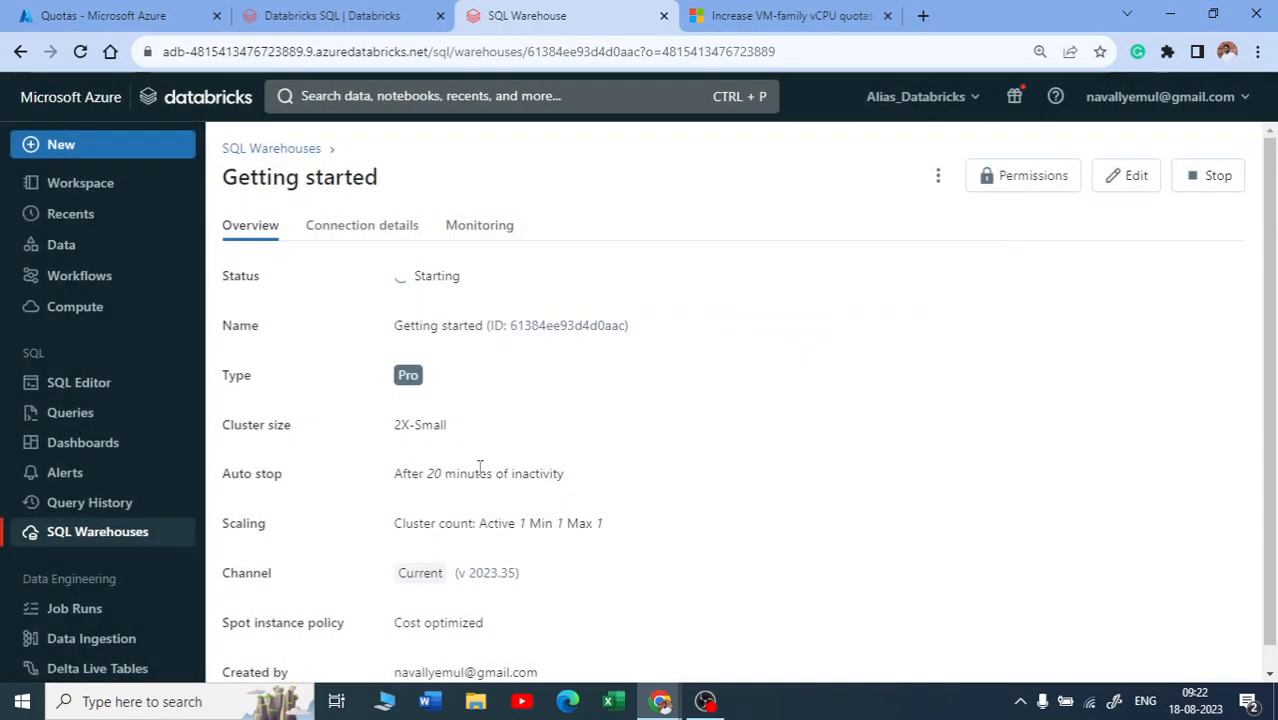
# - Return to the SQL warehouses list and delete the Starter Warehouse, confirming the deletion
pyautogui.click(262, 148)
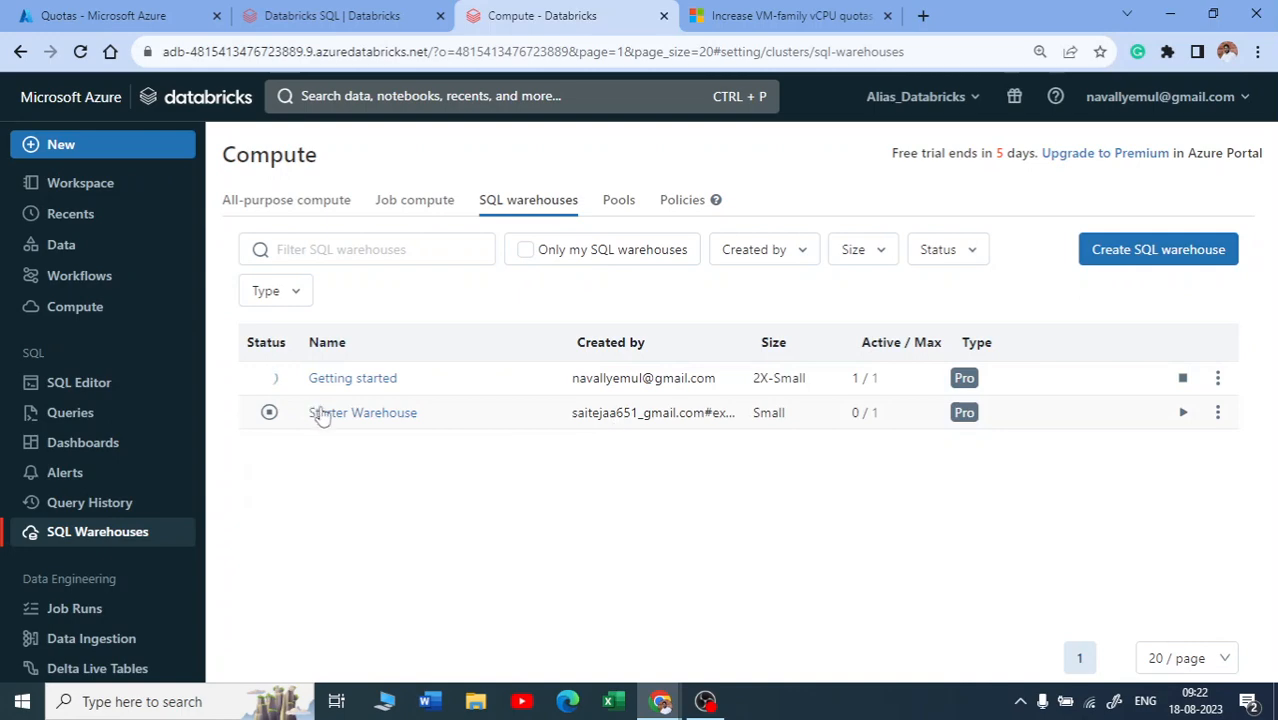
pyautogui.click(1218, 413)
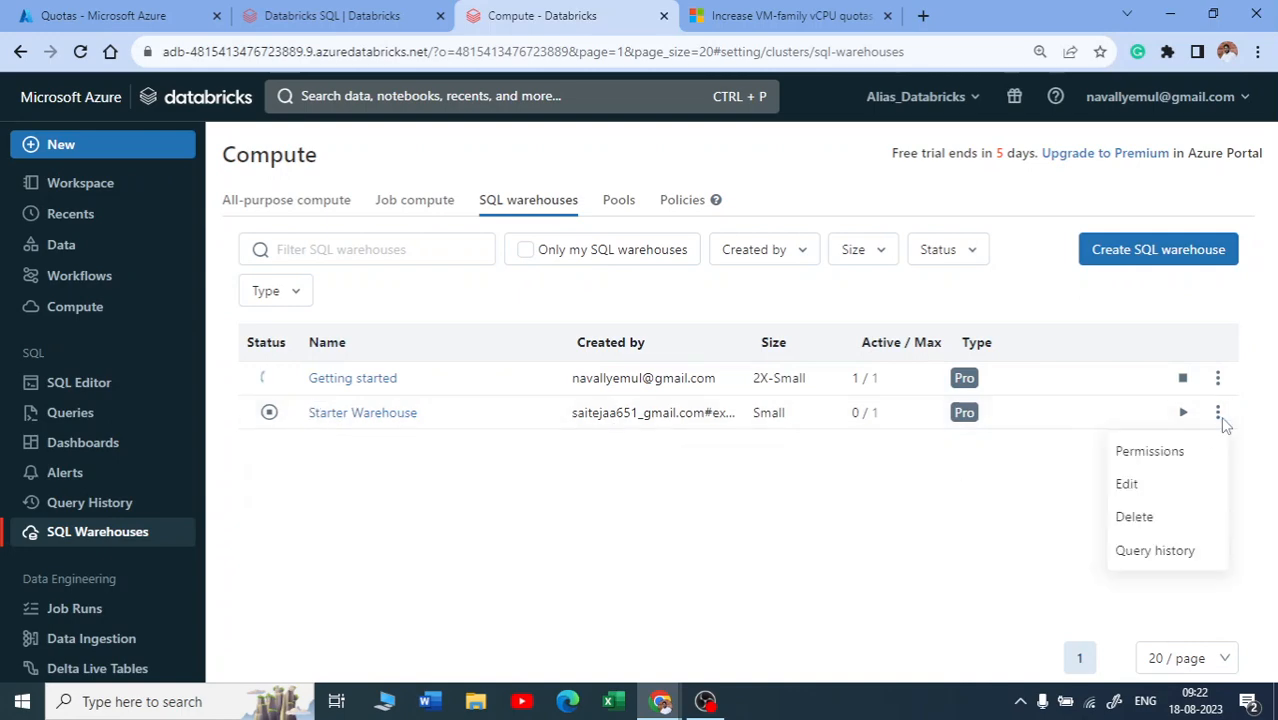
pyautogui.click(1134, 516)
pyautogui.click(910, 411)
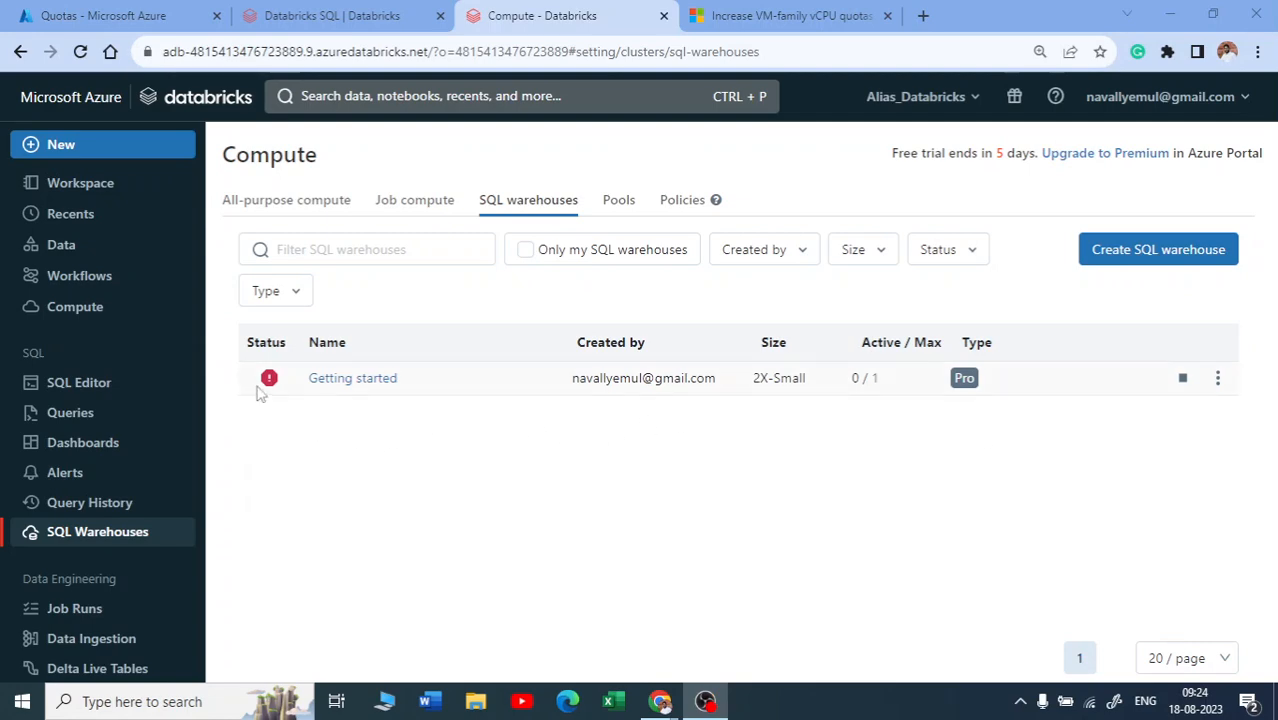
# - Open the Getting started warehouse's launch failure details and examine which VM family's core quota is involved
pyautogui.moveTo(266, 386)
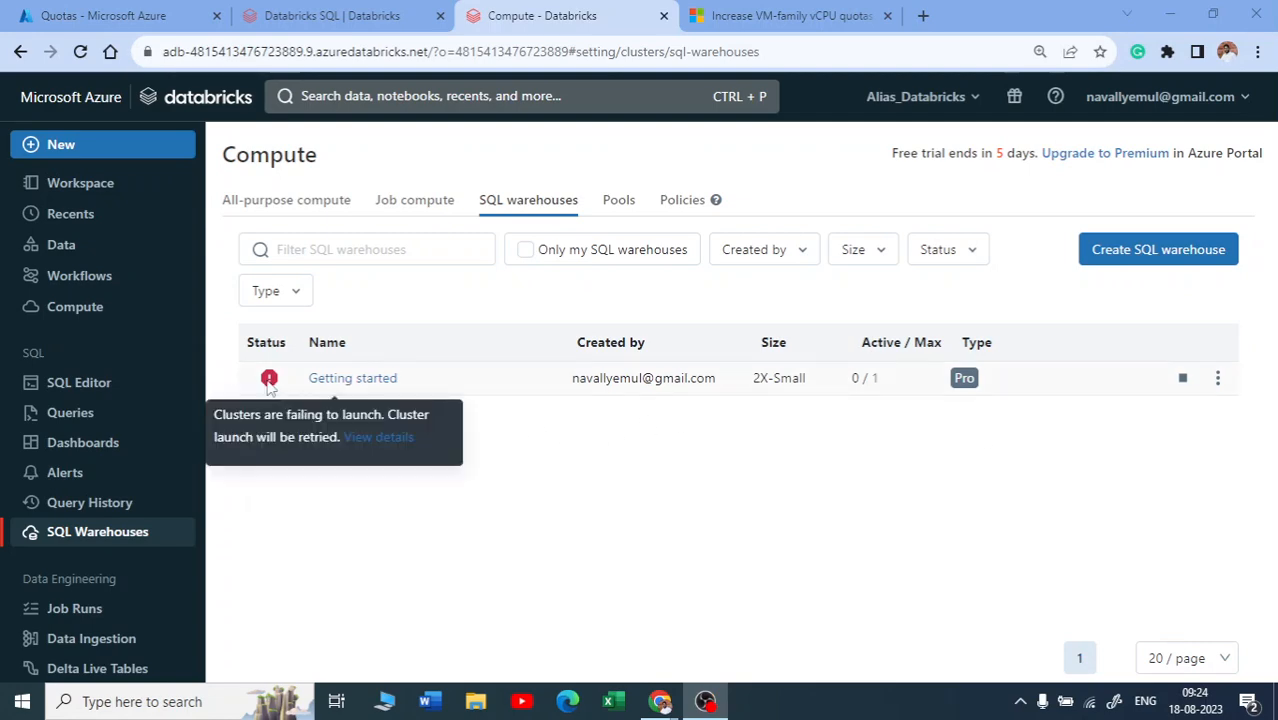
pyautogui.click(388, 447)
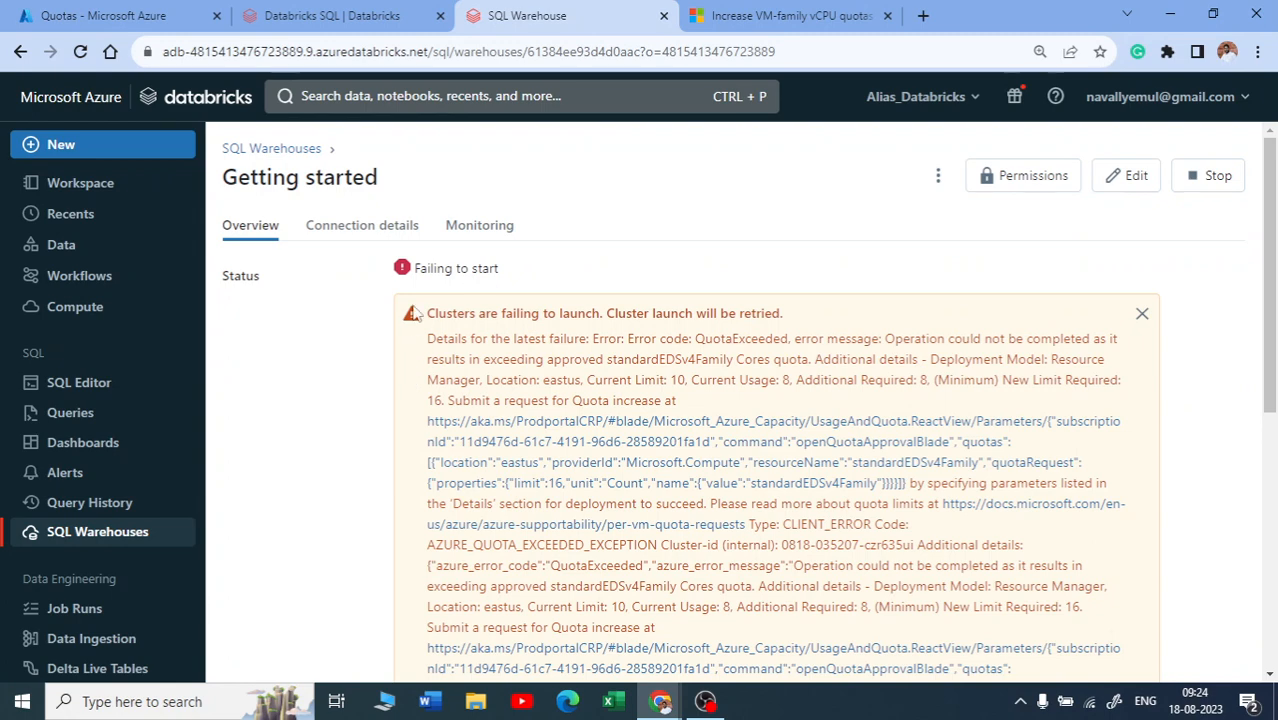
pyautogui.scroll(-1, 510, 340)
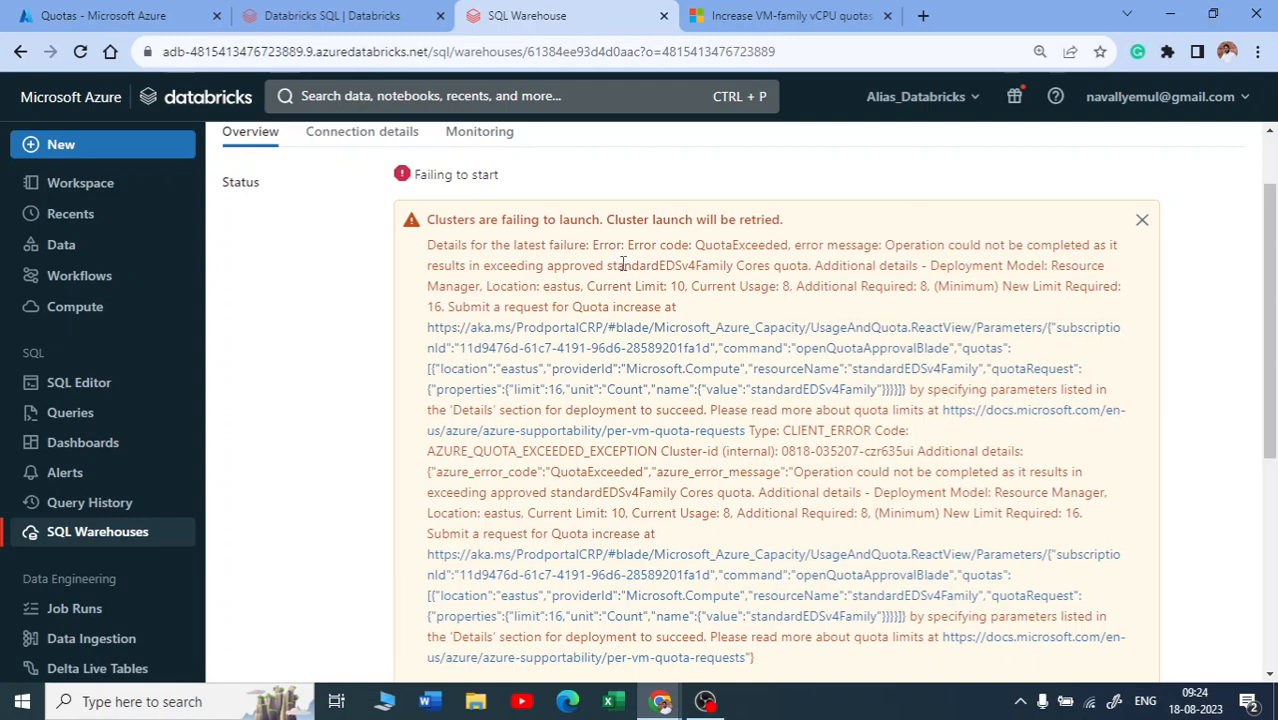
pyautogui.moveTo(622, 264); pyautogui.dragTo(671, 260)
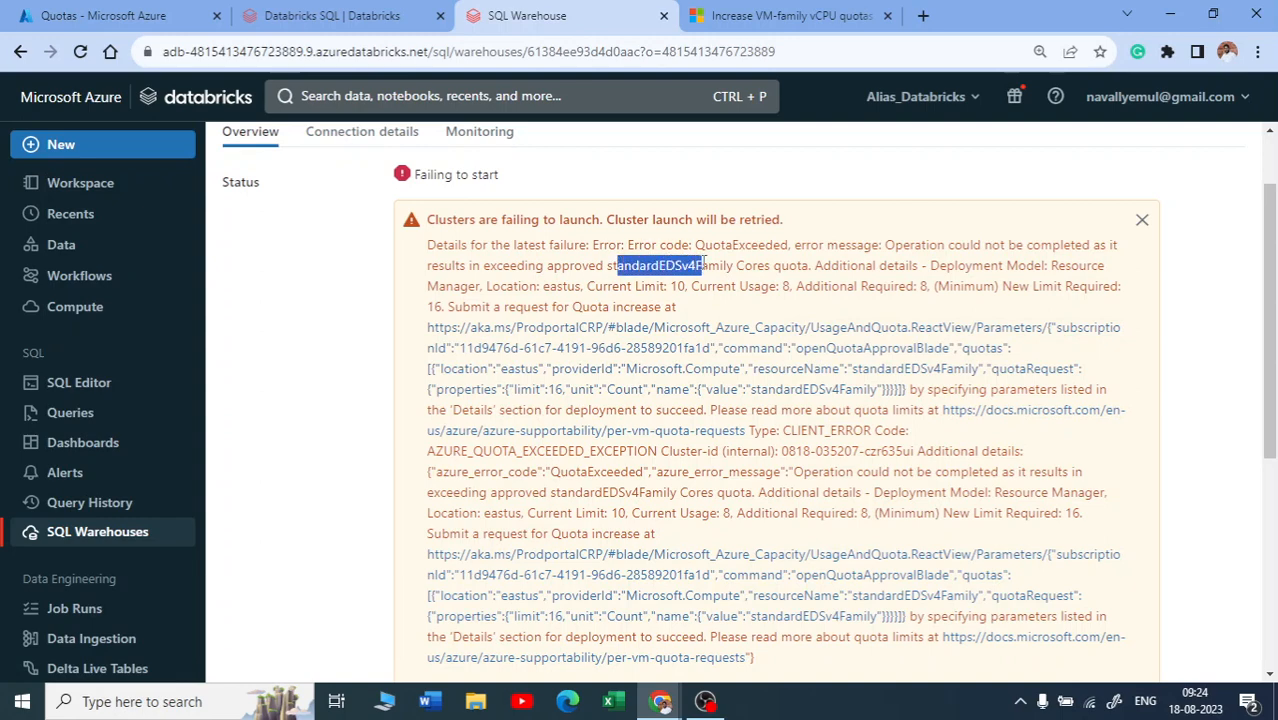
pyautogui.moveTo(703, 262); pyautogui.dragTo(800, 265)
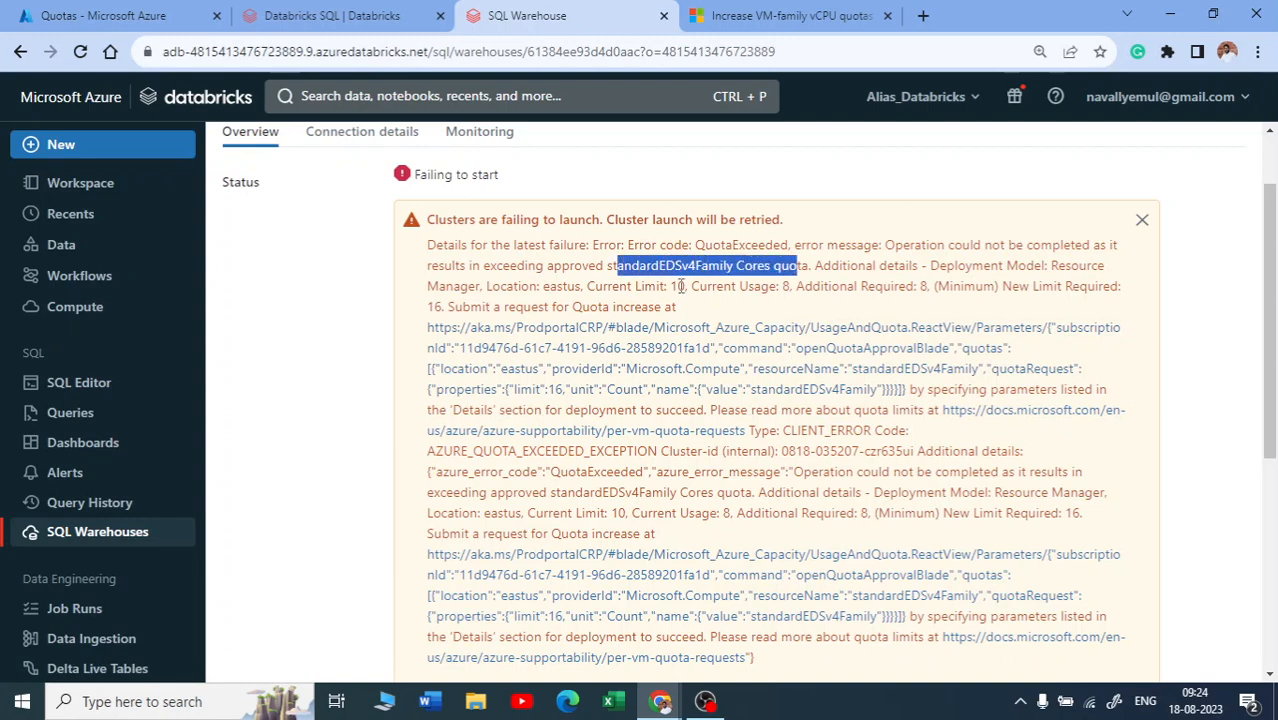
# - Open the error's quota increase link in a new browser tab and sign in to Microsoft Azure with the existing account
pyautogui.rightClick(628, 377)
pyautogui.click(650, 390)
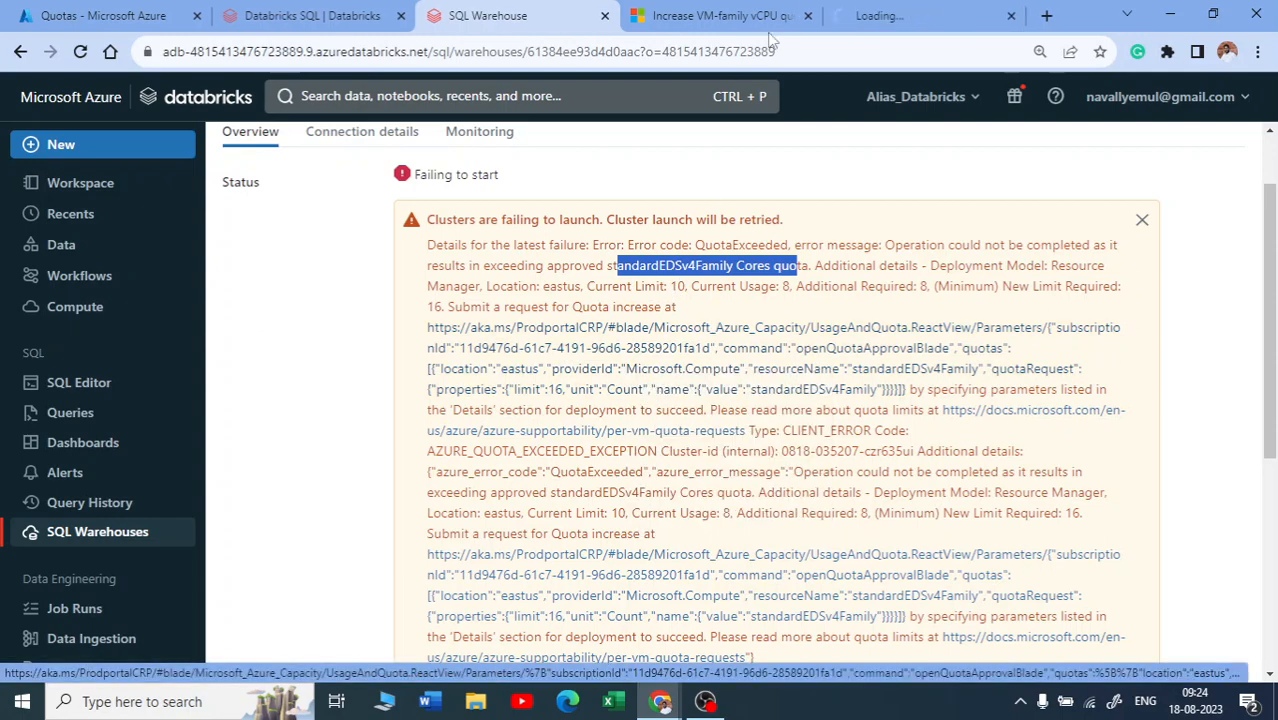
pyautogui.moveTo(903, 8); pyautogui.dragTo(690, 15)
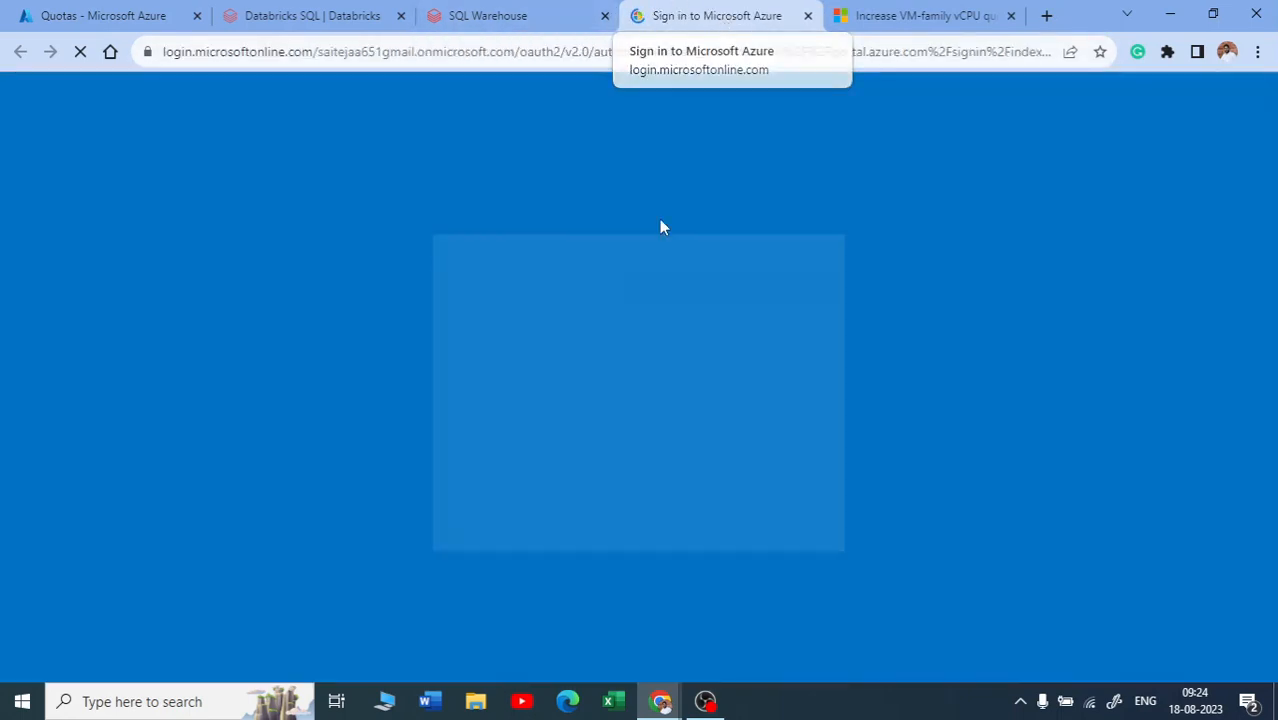
pyautogui.click(650, 328)
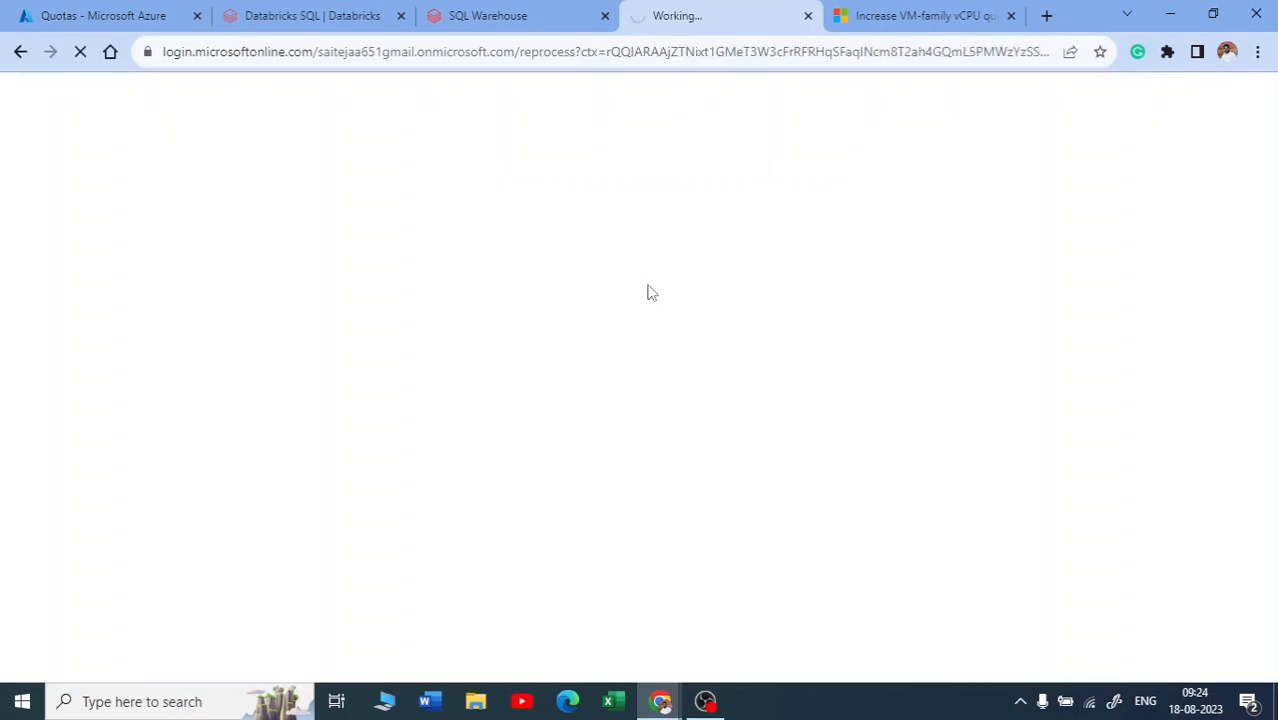
# - Recheck the VM family and quota limits named in the Getting started warehouse's launch error
pyautogui.click(550, 16)
pyautogui.scroll(-2, 459, 338)
pyautogui.scroll(2, 520, 300)
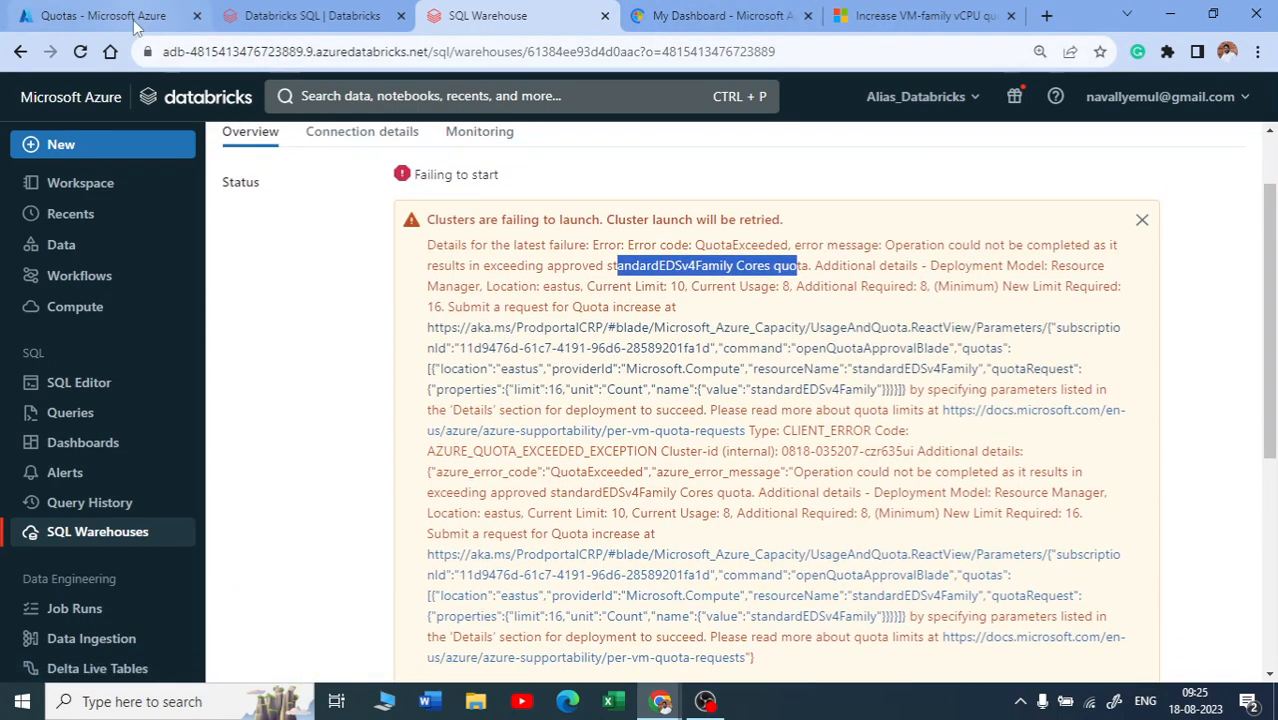
pyautogui.click(700, 15)
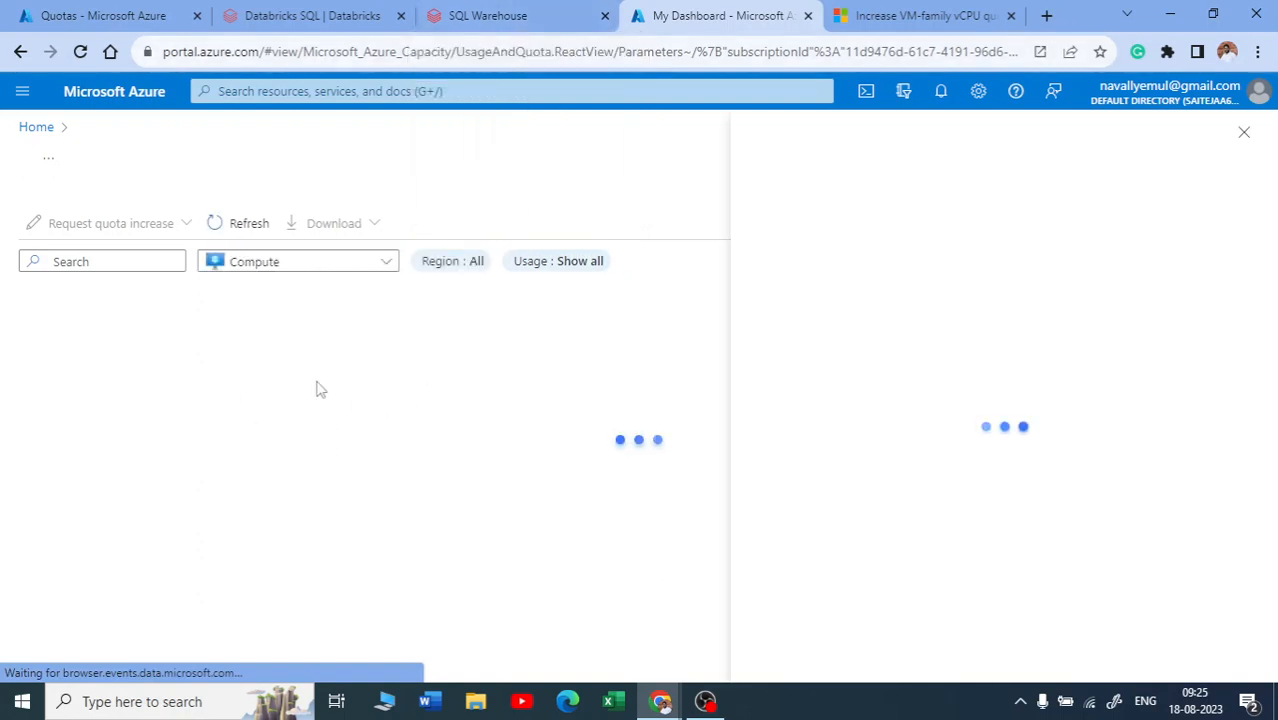
pyautogui.click(540, 16)
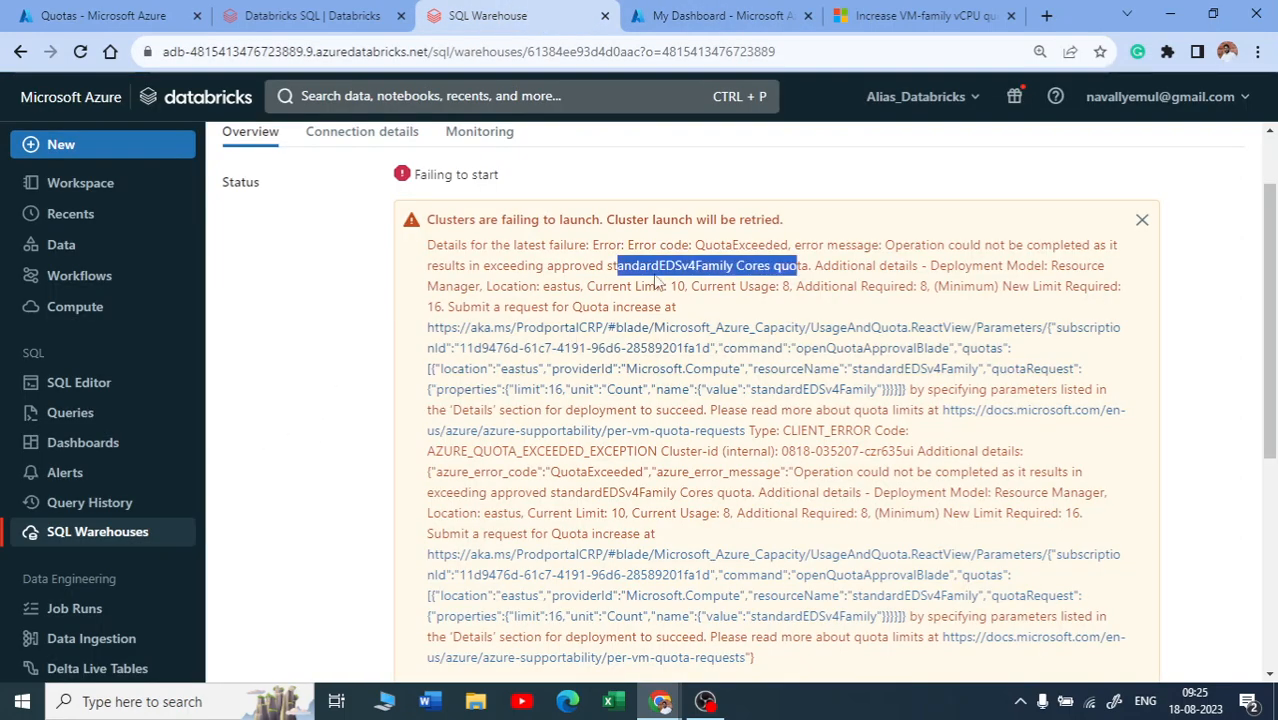
pyautogui.click(600, 277)
pyautogui.moveTo(616, 266); pyautogui.dragTo(690, 268)
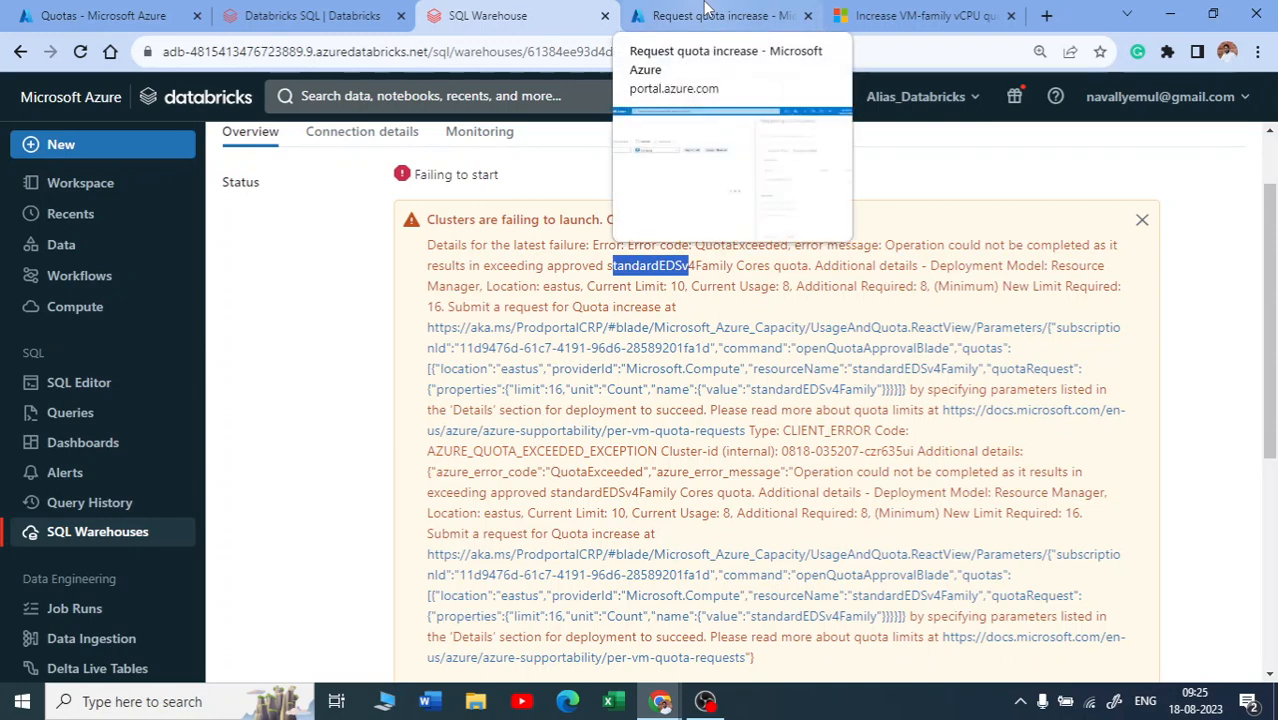
# - Submit the Azure request for a new limit of 16 Standard EDSv4 Family vCPUs in East US, then close the request
pyautogui.click(705, 12)
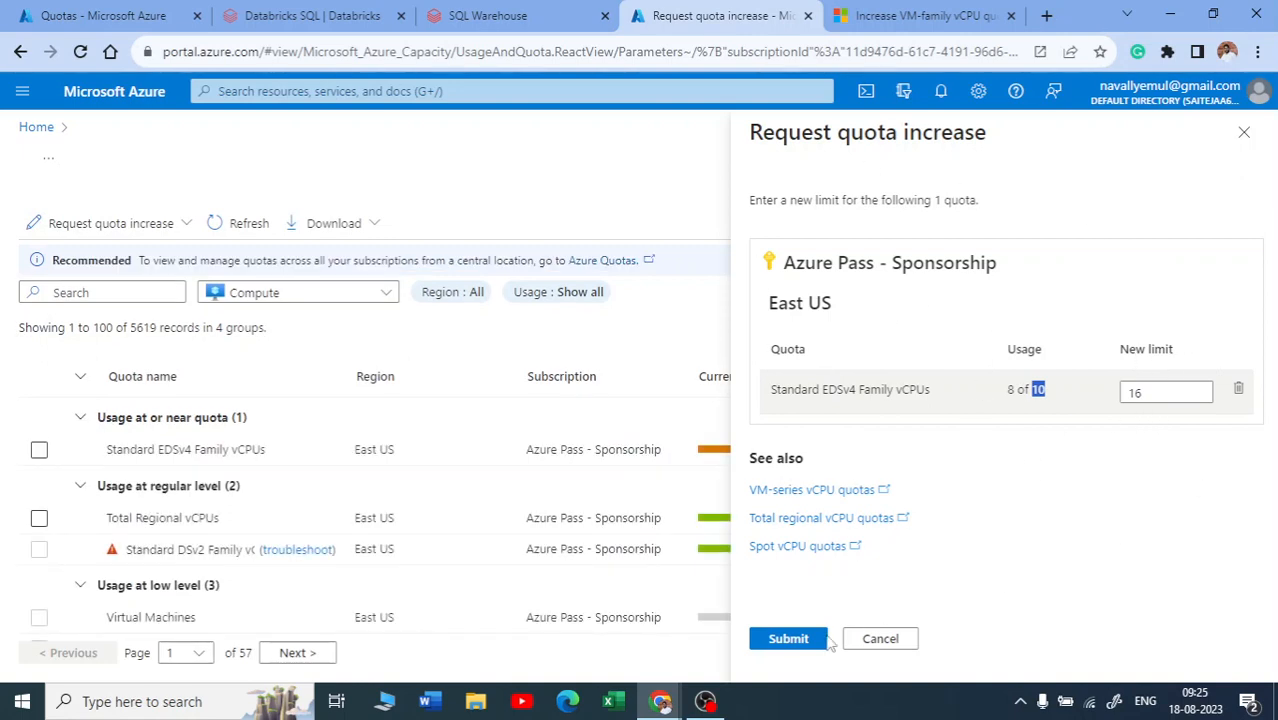
pyautogui.click(793, 642)
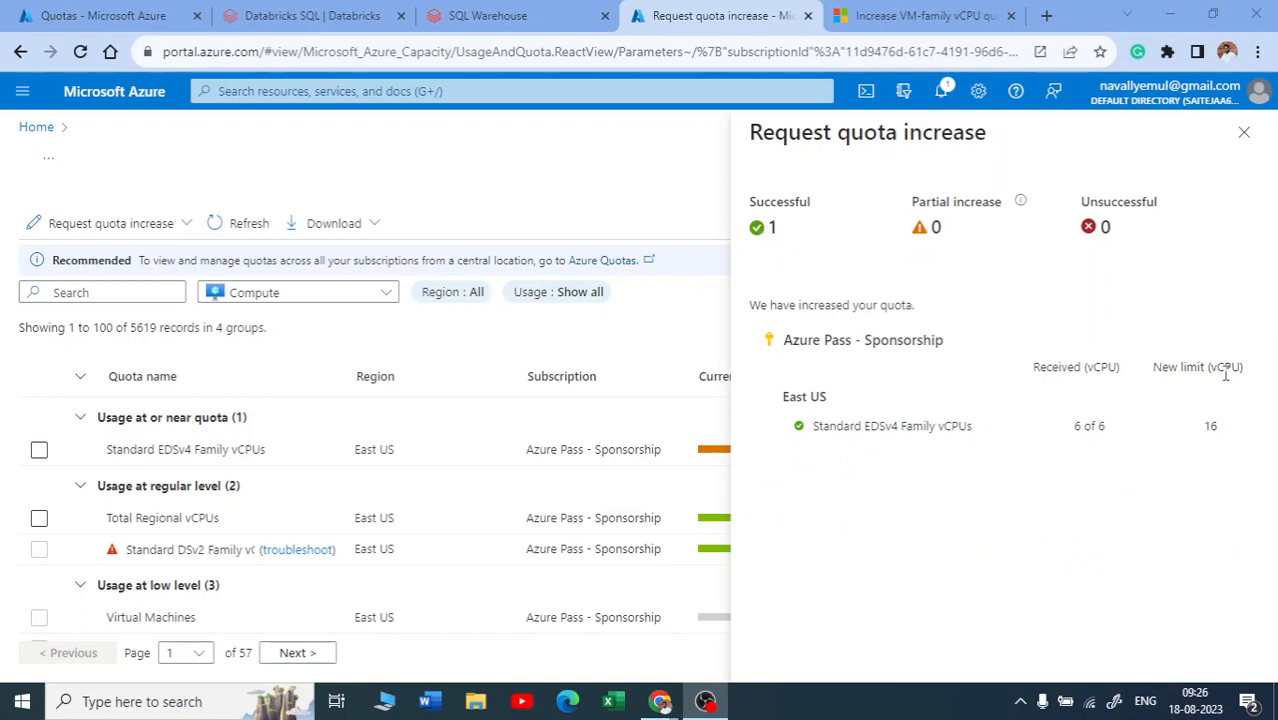
pyautogui.moveTo(1221, 370); pyautogui.dragTo(1244, 370)
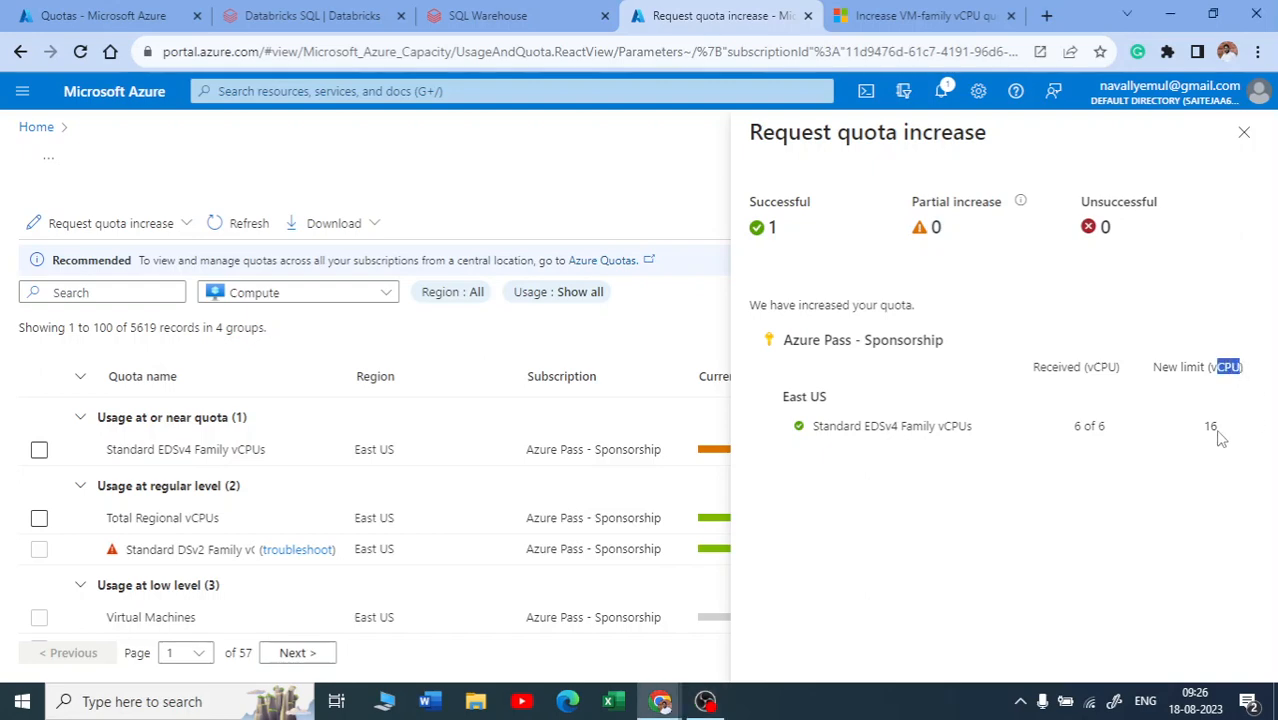
pyautogui.click(1244, 132)
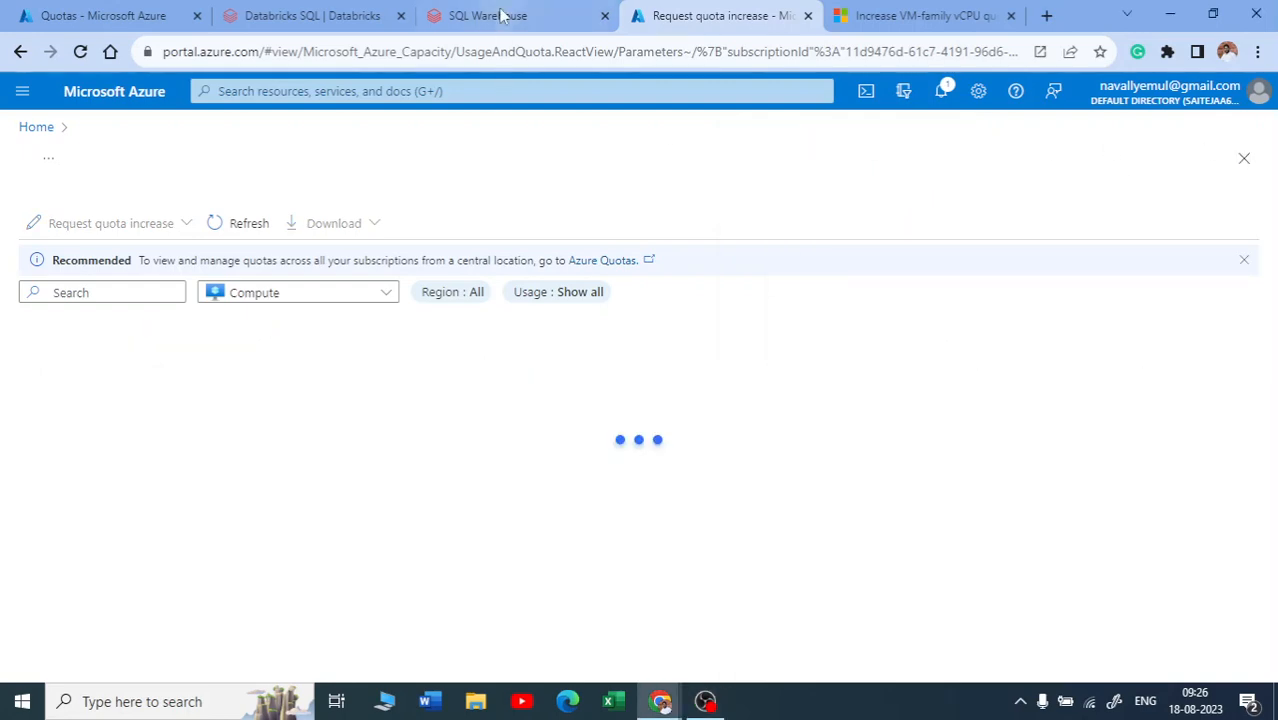
# - Return to Databricks, dismiss the launch error, and stop and restart the Getting started warehouse from the SQL warehouses list
pyautogui.click(478, 26)
pyautogui.scroll(2, 815, 178)
pyautogui.click(1141, 313)
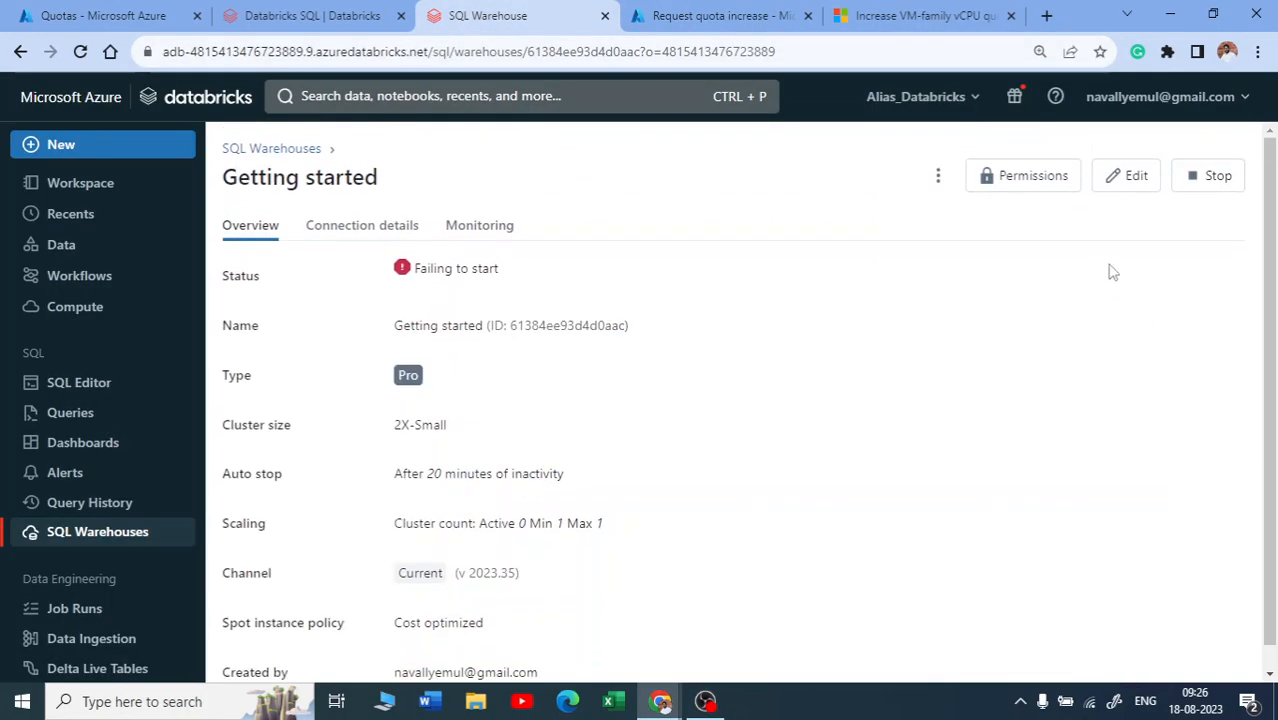
pyautogui.click(273, 149)
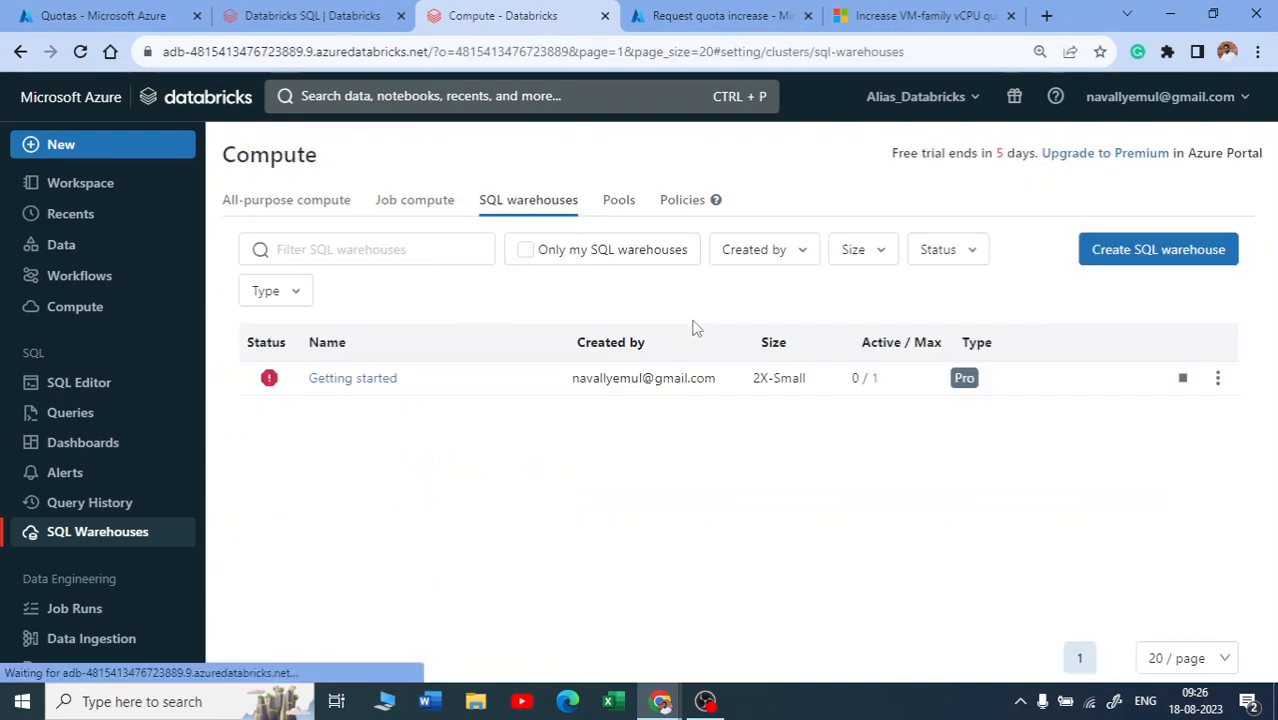
pyautogui.click(1183, 377)
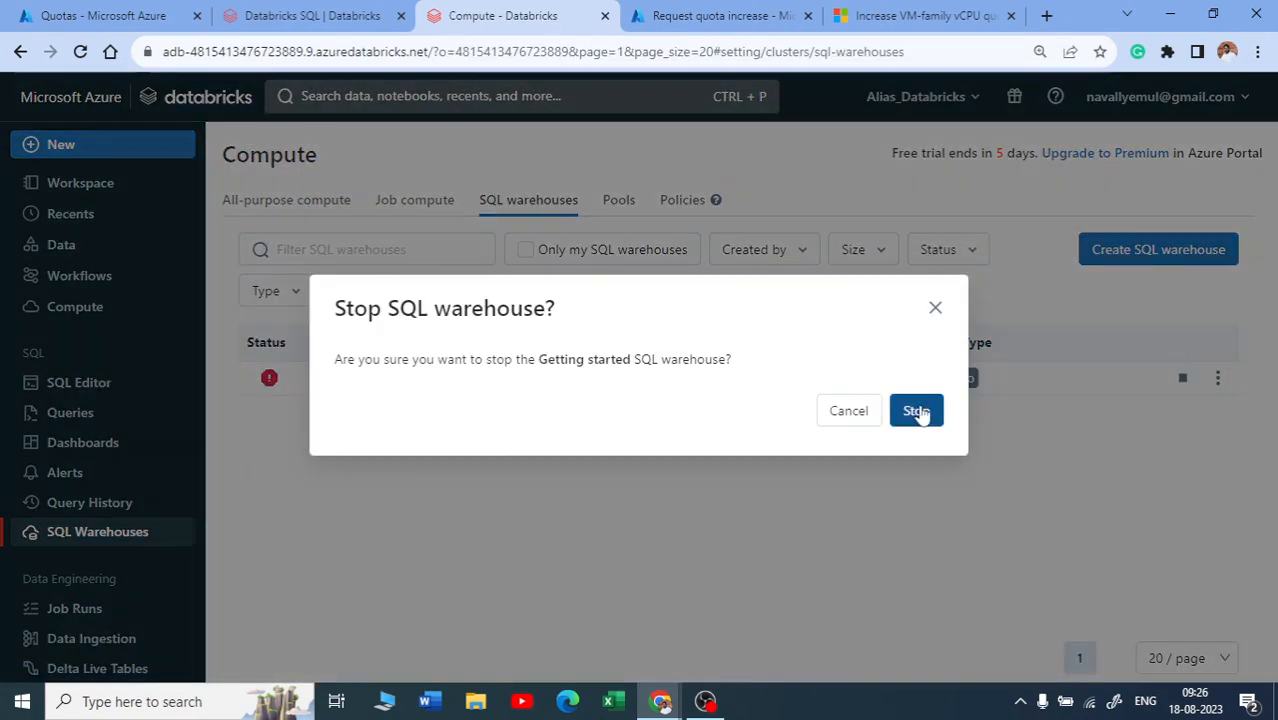
pyautogui.click(915, 409)
pyautogui.click(1182, 378)
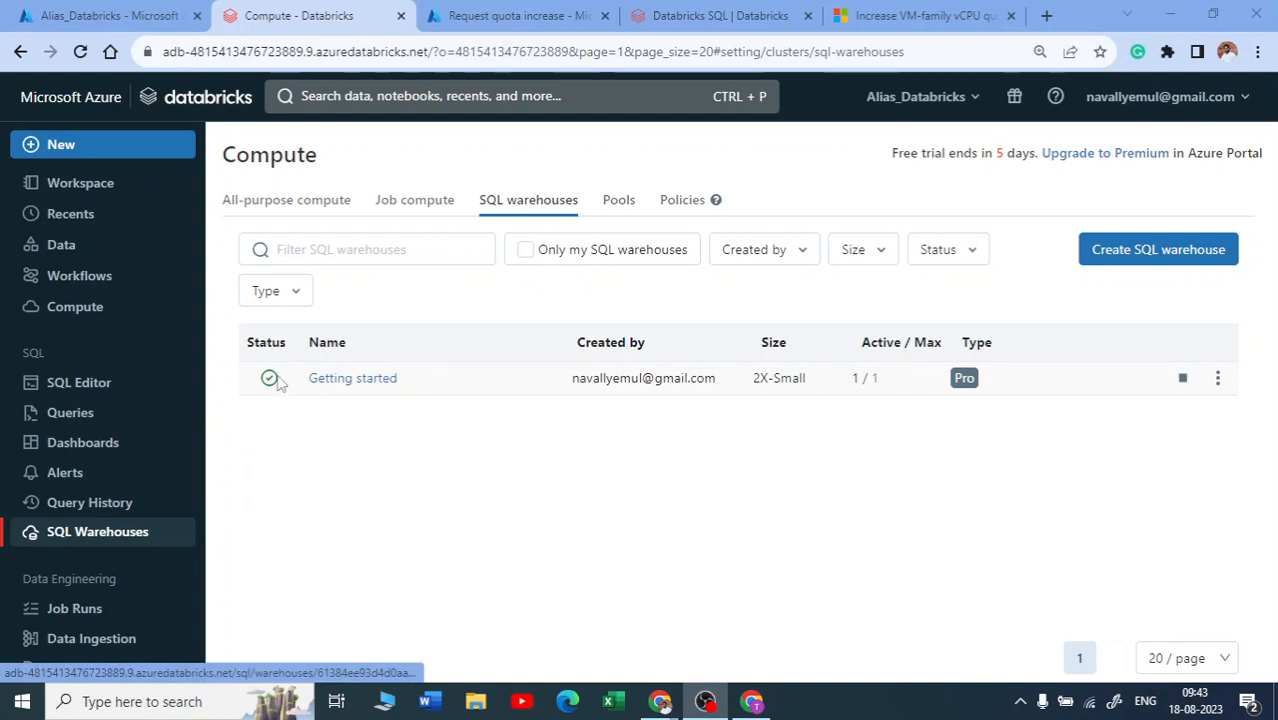
# - Check the current vCPU quota usage in Azure for East US, then return to the SQL warehouses list
pyautogui.click(490, 15)
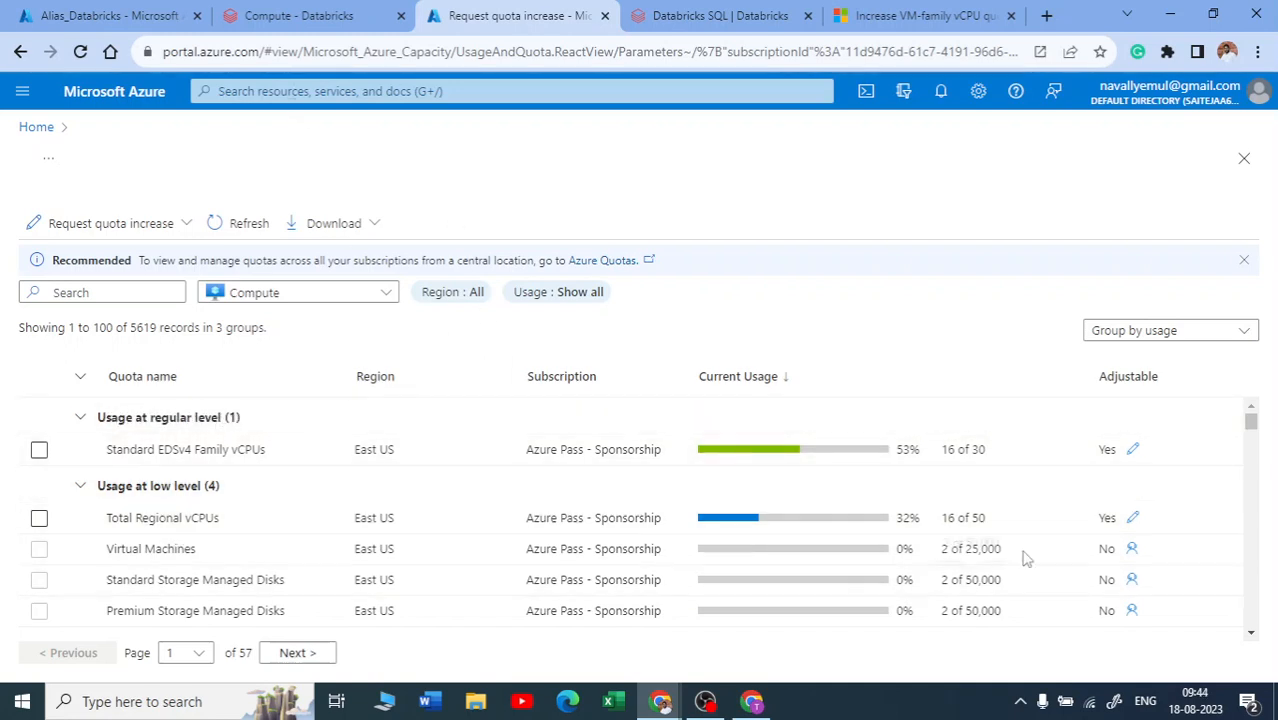
pyautogui.click(322, 15)
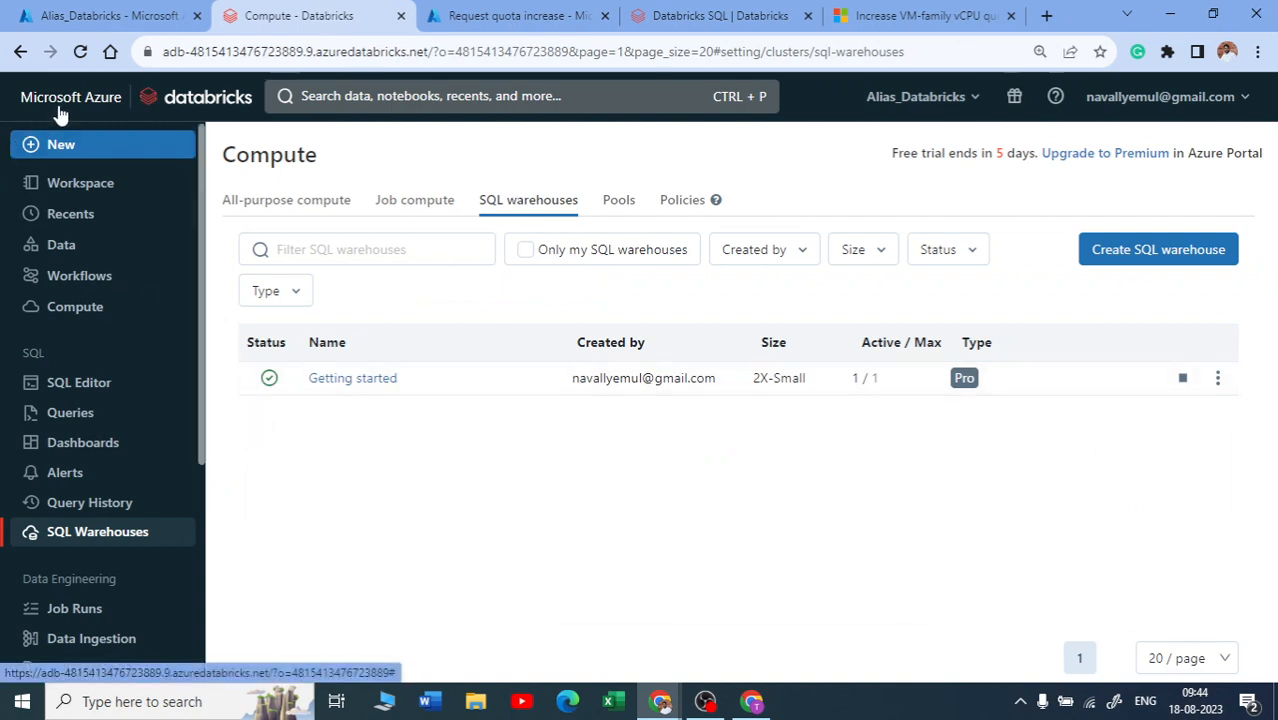
# - Look through the SQL warehouses and all-purpose compute in the TSIPdatabricsk workspace window, then return to the Azure Databricks workspace
pyautogui.click(754, 702)
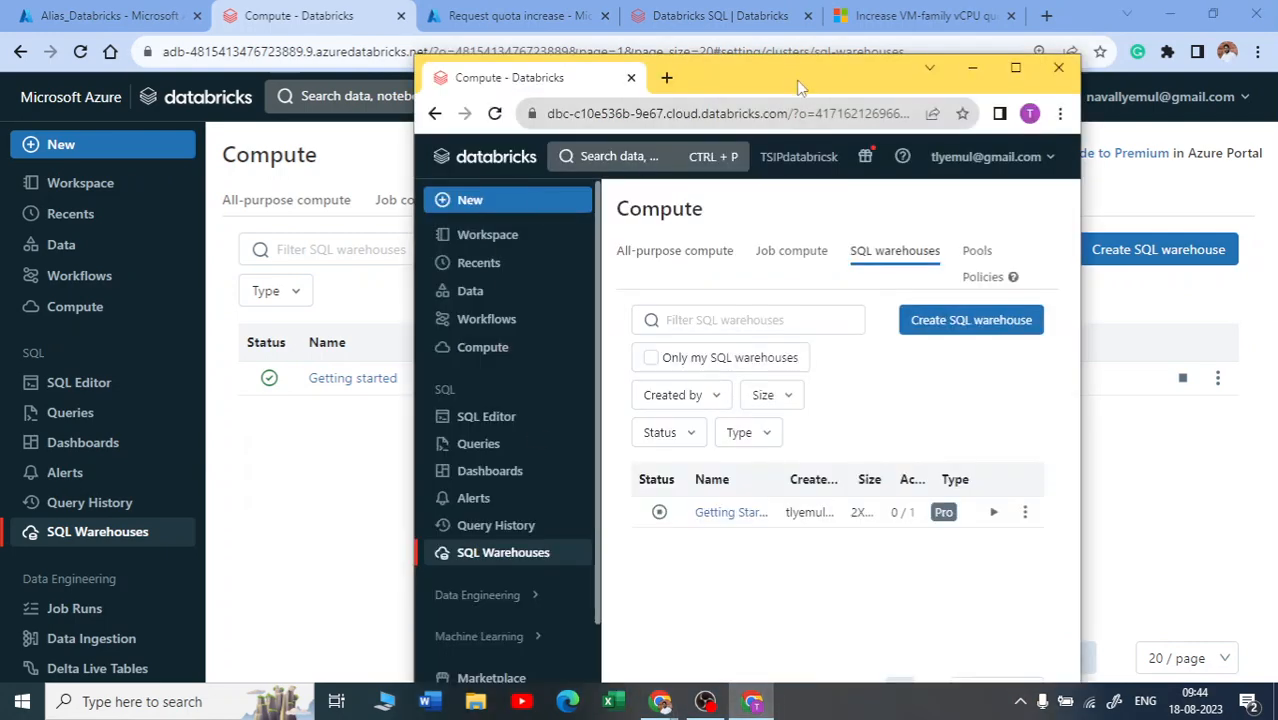
pyautogui.moveTo(799, 88); pyautogui.dragTo(653, 76)
pyautogui.click(869, 57)
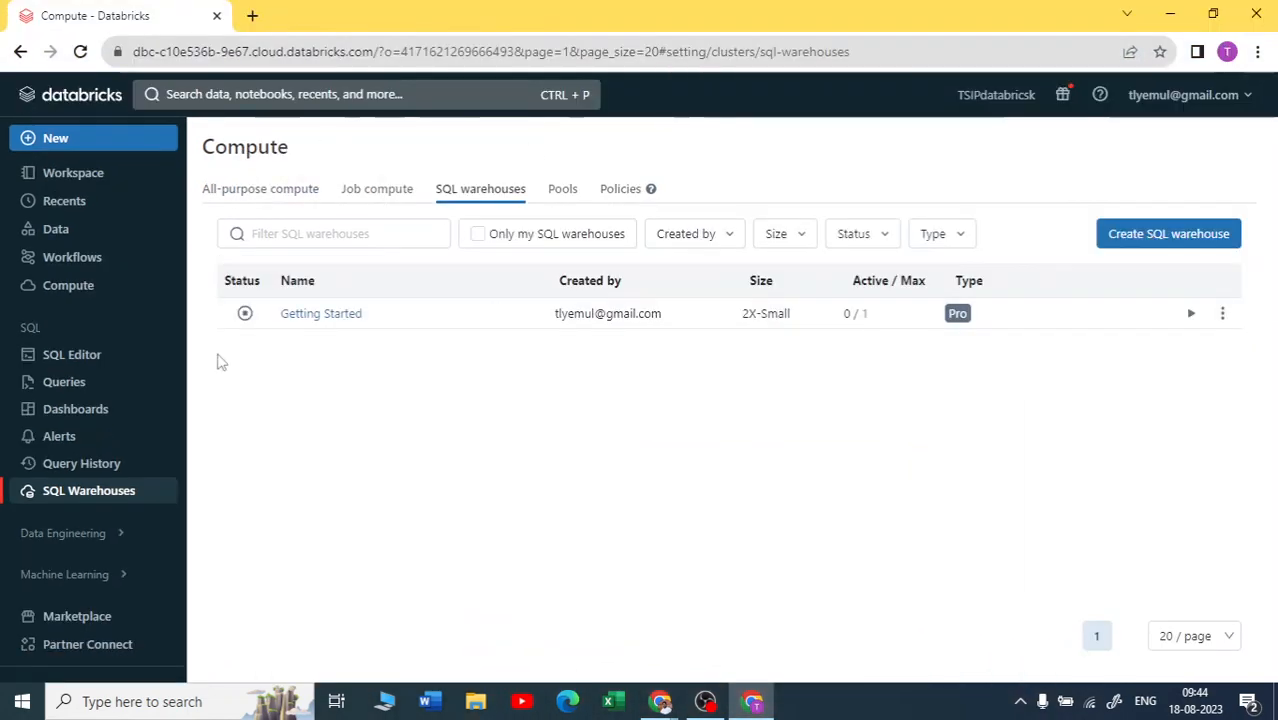
pyautogui.doubleClick(614, 30)
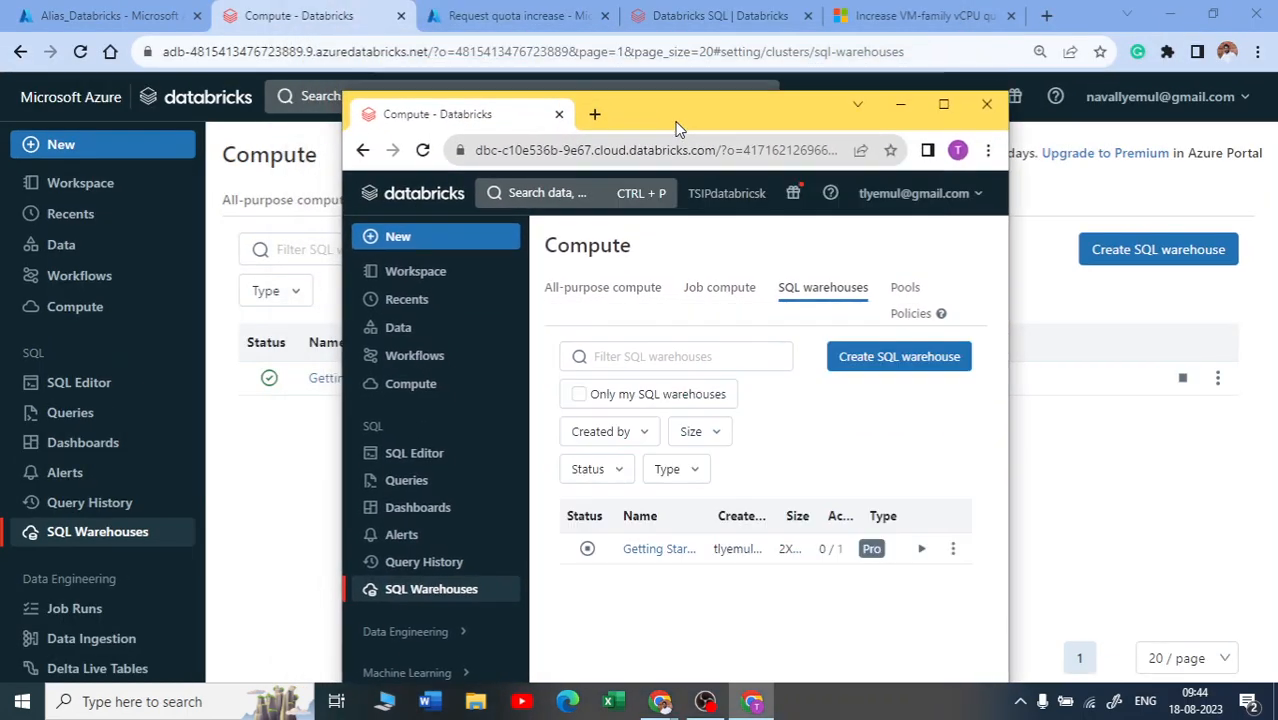
pyautogui.click(943, 104)
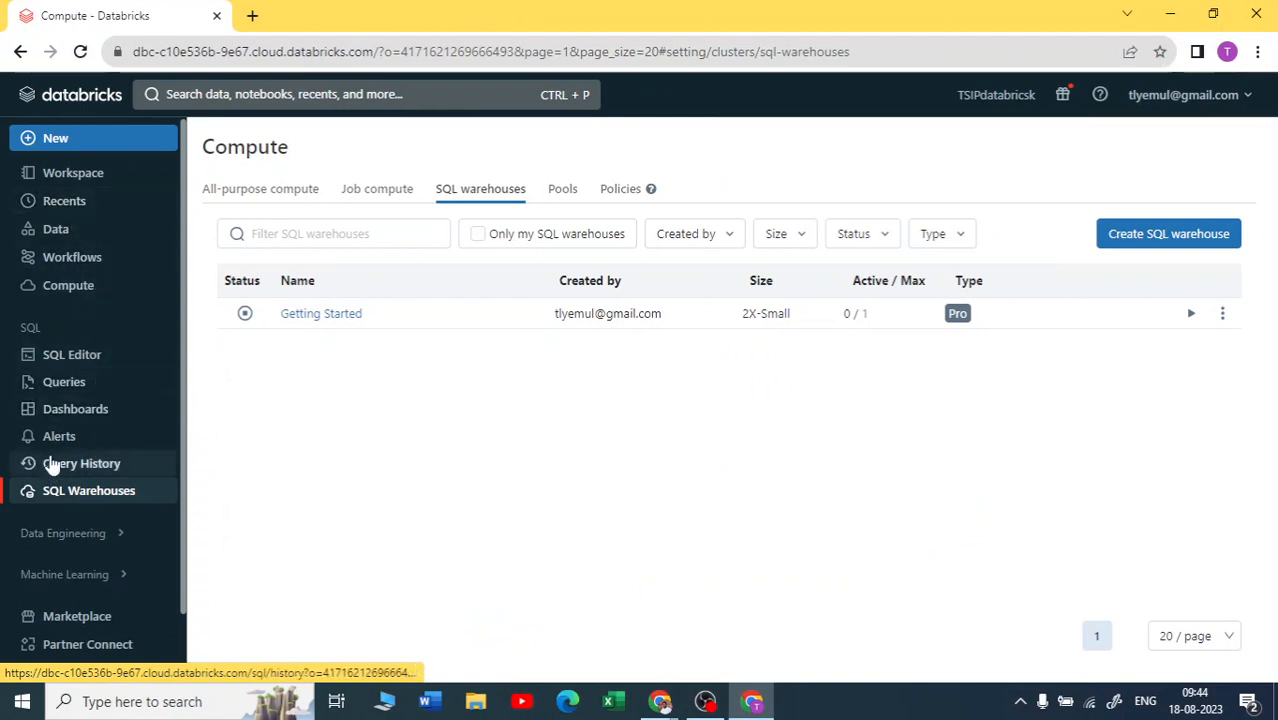
pyautogui.click(267, 200)
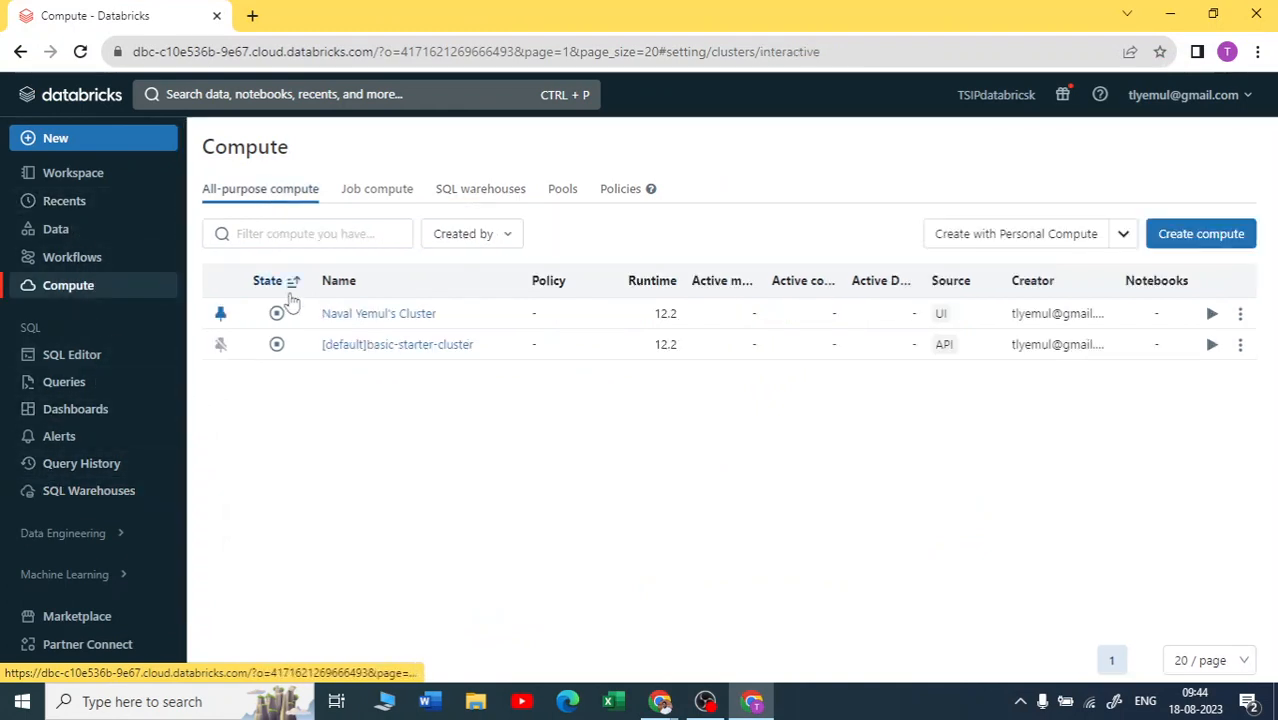
pyautogui.click(477, 190)
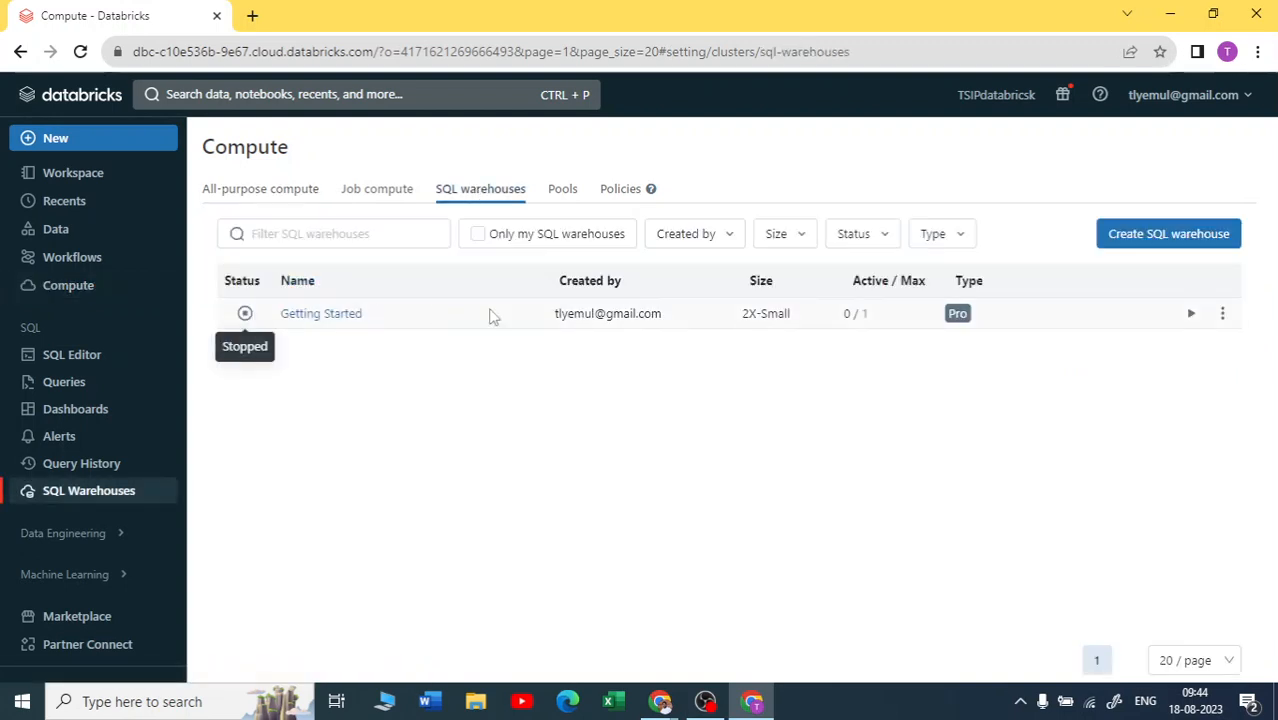
pyautogui.click(232, 190)
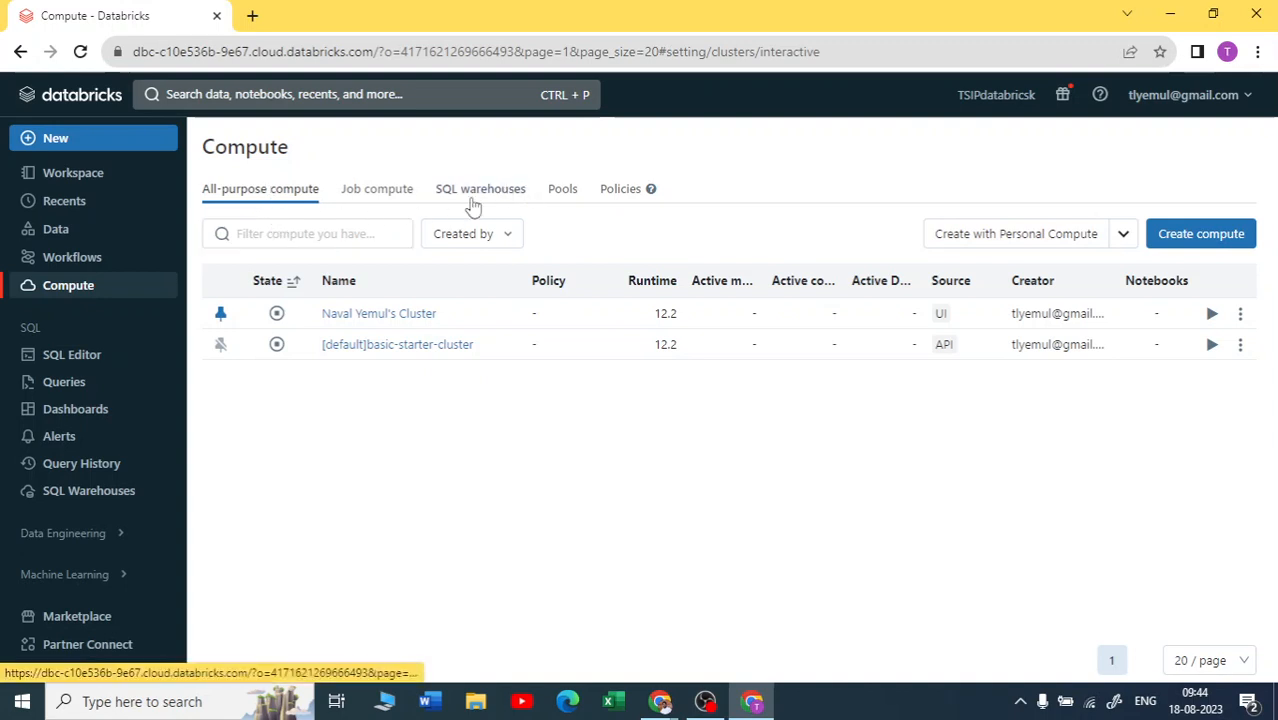
pyautogui.click(1168, 14)
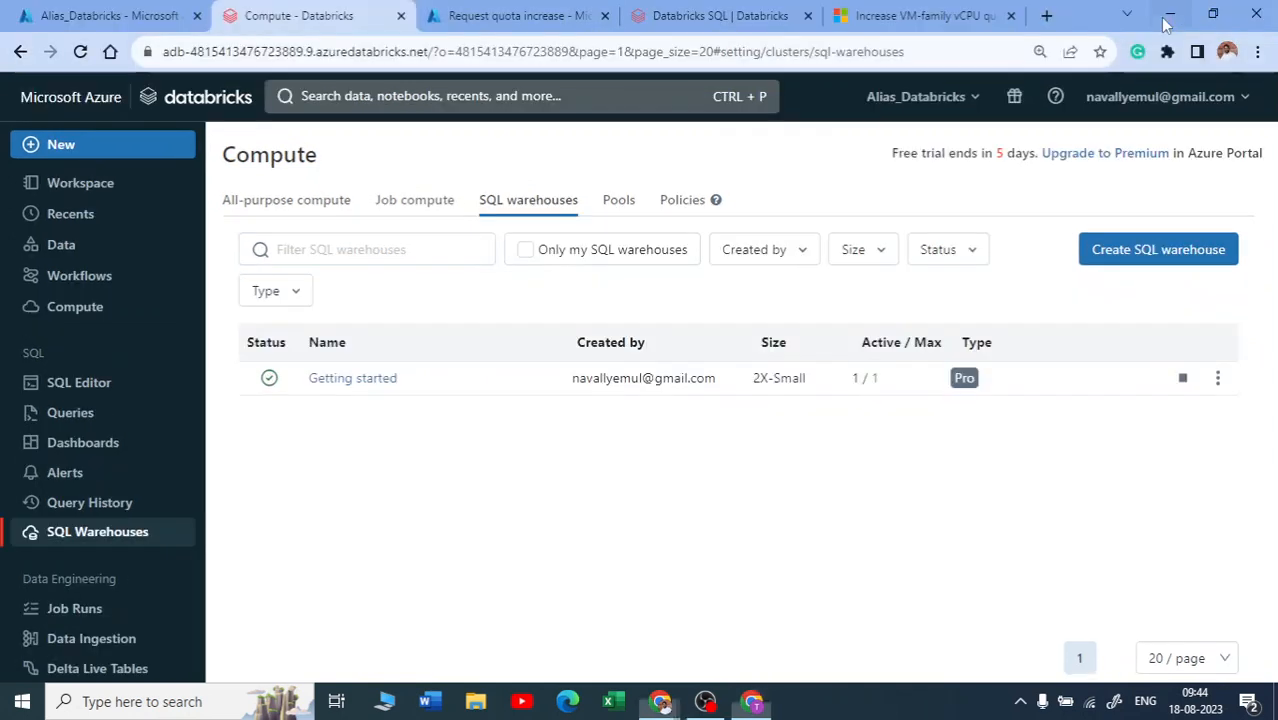